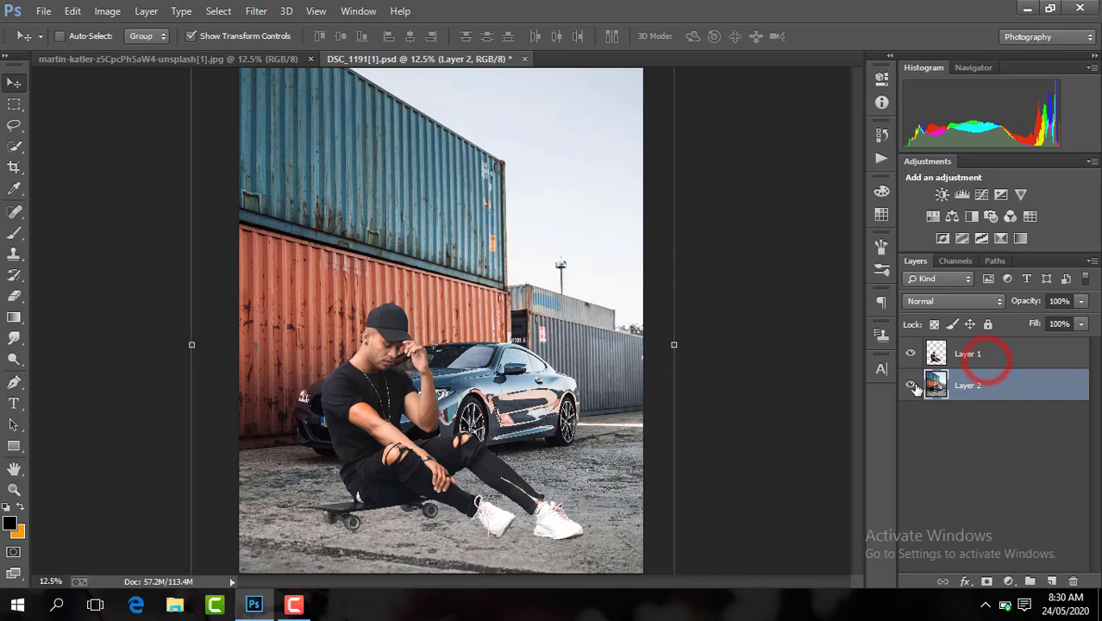
Step: Check the composite by toggling layer visibility, then shift the container background down slightly
{"action": "left_click", "coordinate": [912, 386]}
{"action": "left_click", "coordinate": [910, 354]}
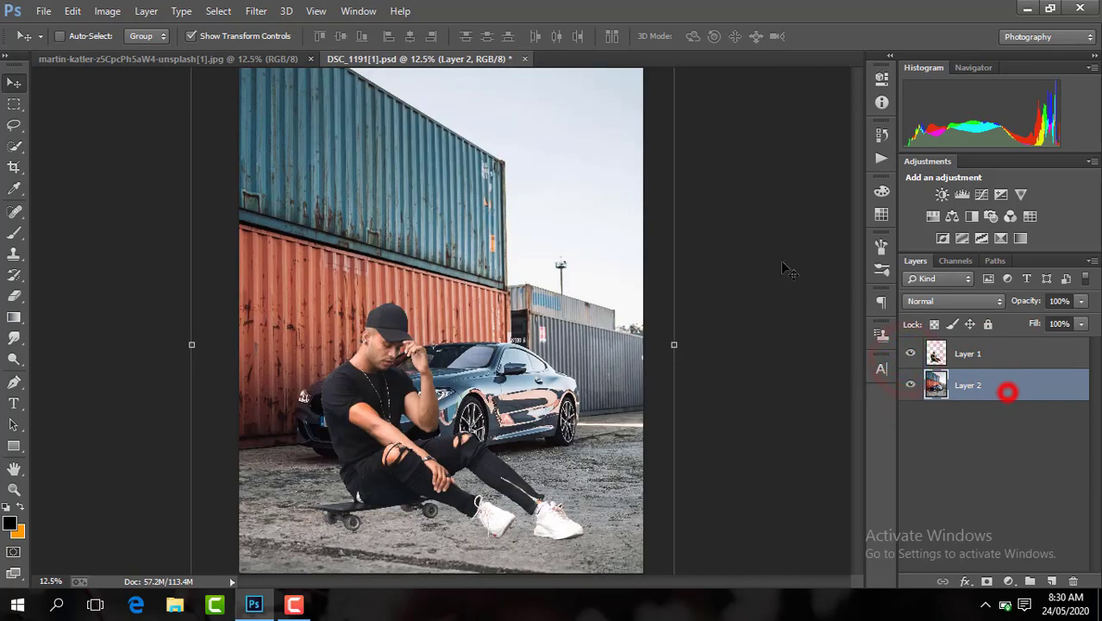
{"action": "left_click_drag", "start_coordinate": [588, 223], "coordinate": [587, 229]}
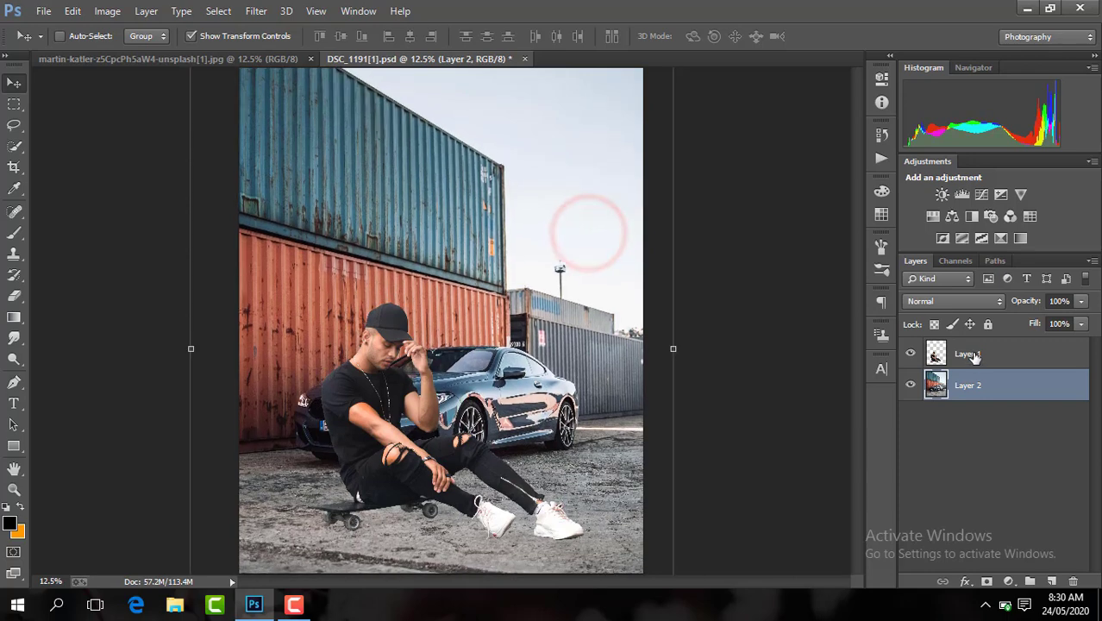
Step: Scale the man on Layer 1 up to about 113% and move him slightly up and left
{"action": "left_click", "coordinate": [967, 353]}
{"action": "left_click_drag", "start_coordinate": [567, 300], "coordinate": [585, 285]}
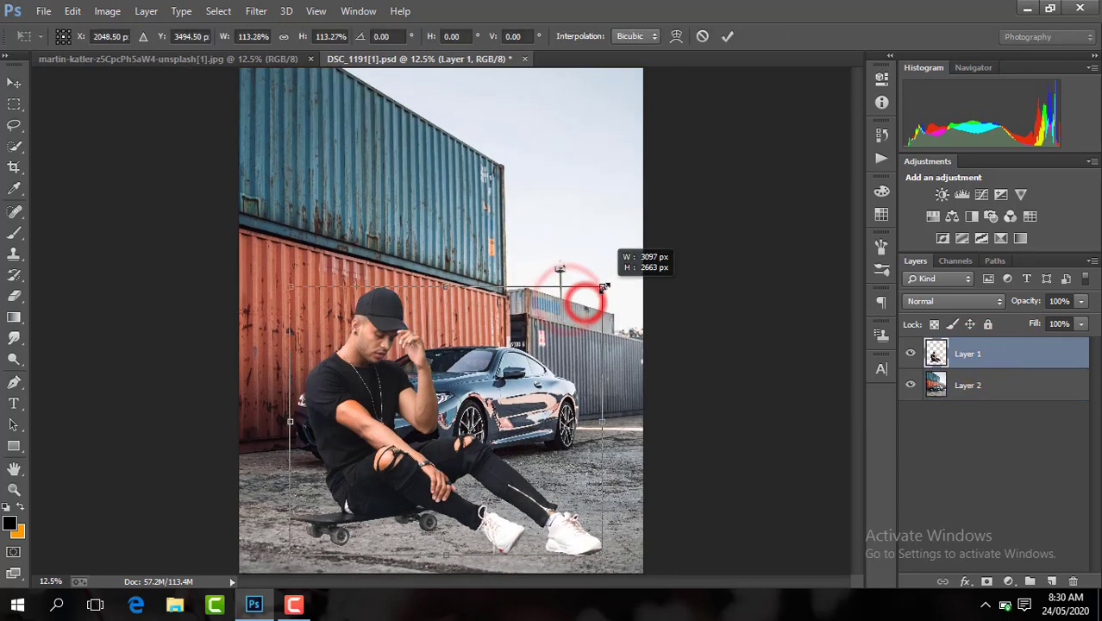
{"action": "key", "text": "Return"}
{"action": "left_click_drag", "start_coordinate": [542, 400], "coordinate": [535, 383]}
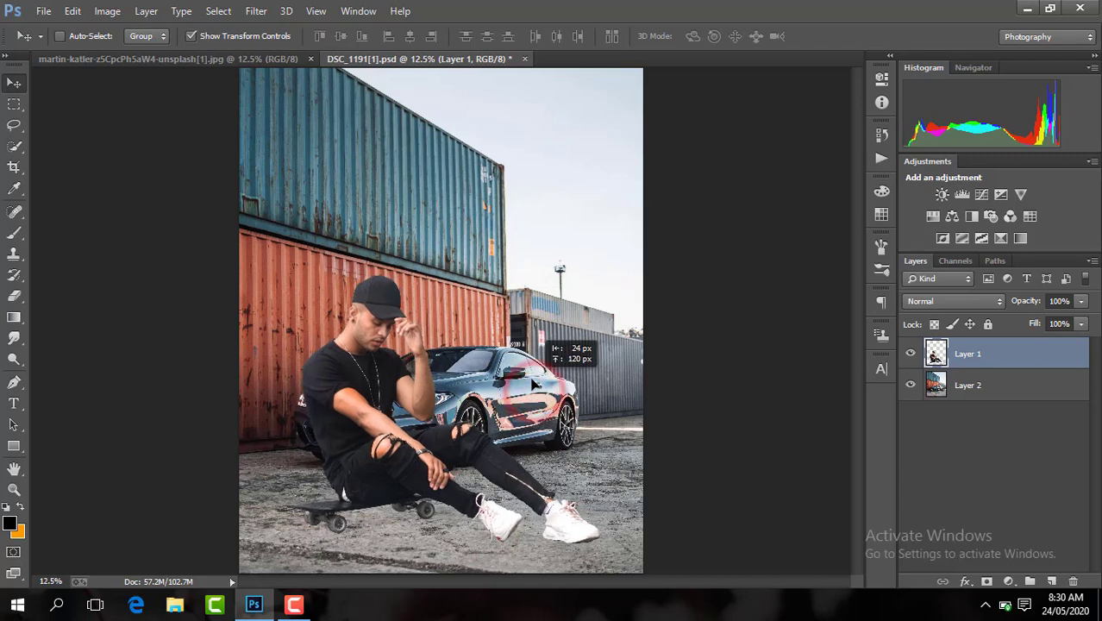
{"action": "left_click", "coordinate": [967, 384]}
Step: Duplicate the background as Layer 2 copy and apply a 22 px Tilt-Shift blur focused on the ground
{"action": "left_click", "coordinate": [14, 167]}
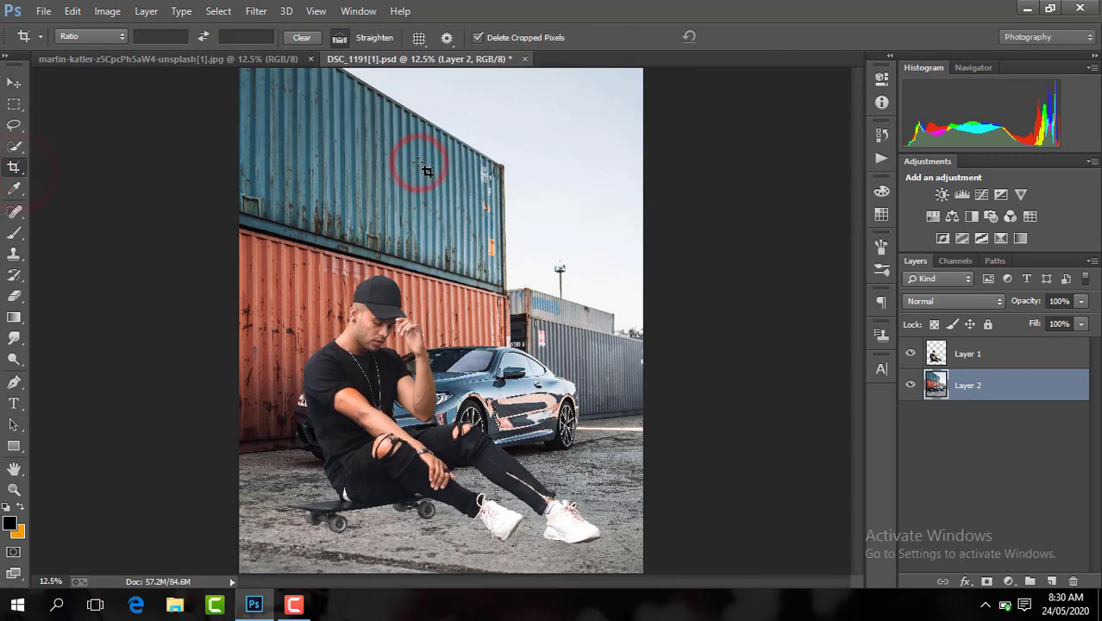
{"action": "key", "text": "ctrl+j"}
{"action": "left_click", "coordinate": [257, 10]}
{"action": "mouse_move", "coordinate": [264, 205]}
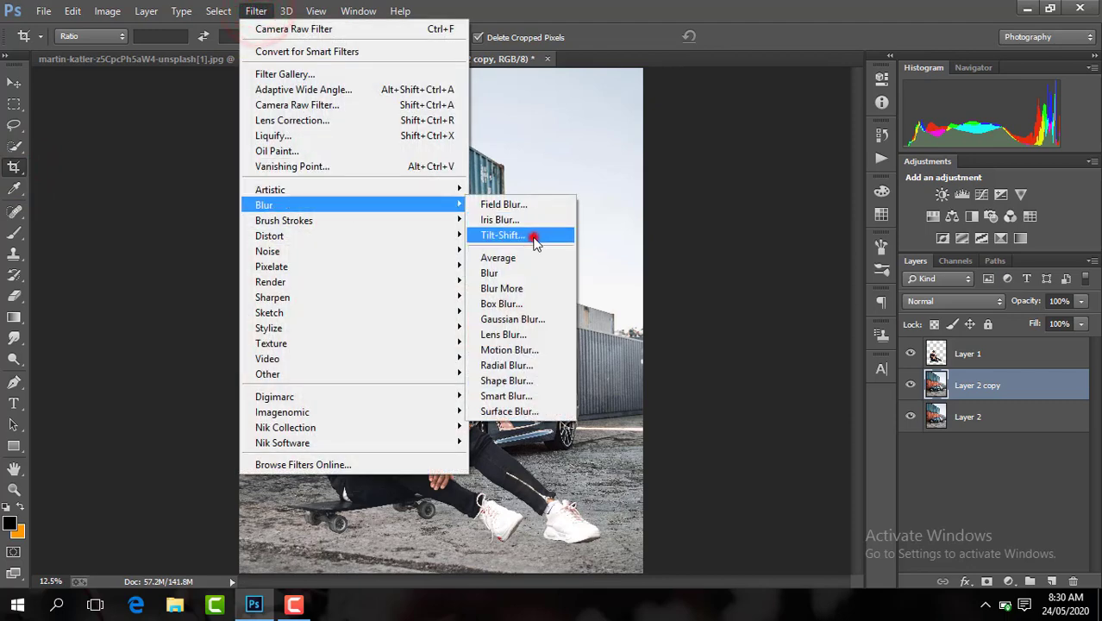
{"action": "left_click", "coordinate": [535, 241]}
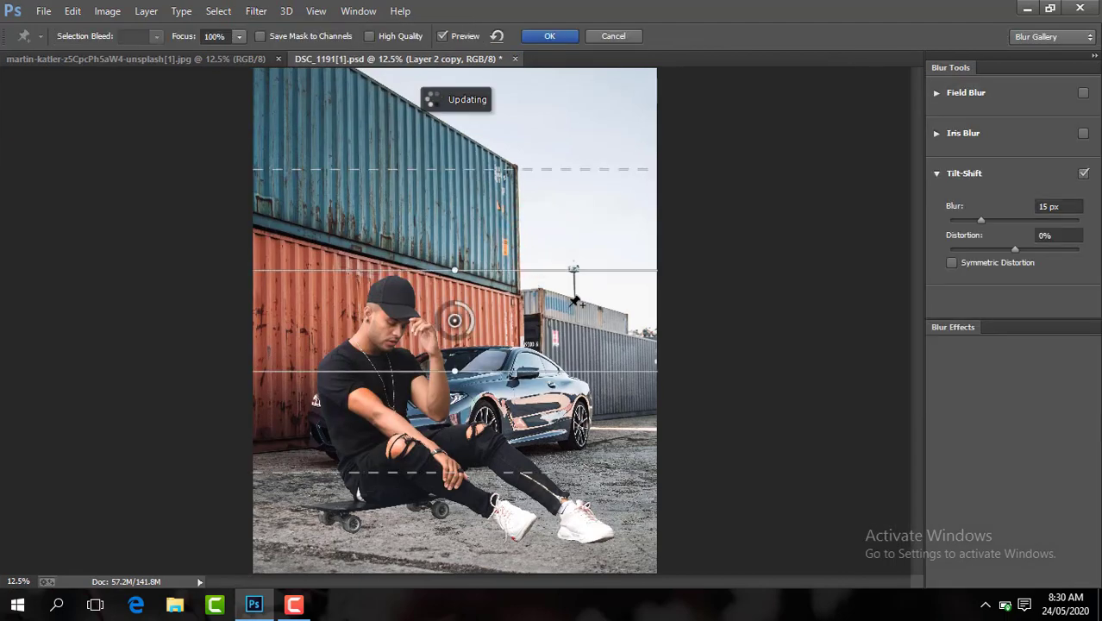
{"action": "left_click_drag", "start_coordinate": [493, 309], "coordinate": [509, 574]}
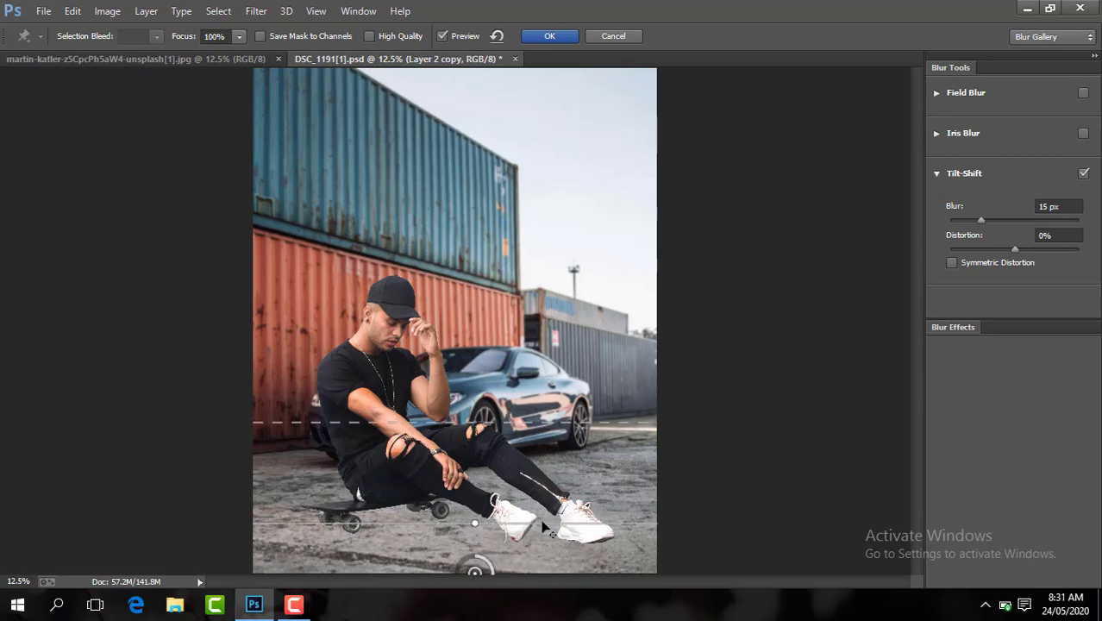
{"action": "left_click_drag", "start_coordinate": [981, 220], "coordinate": [989, 220]}
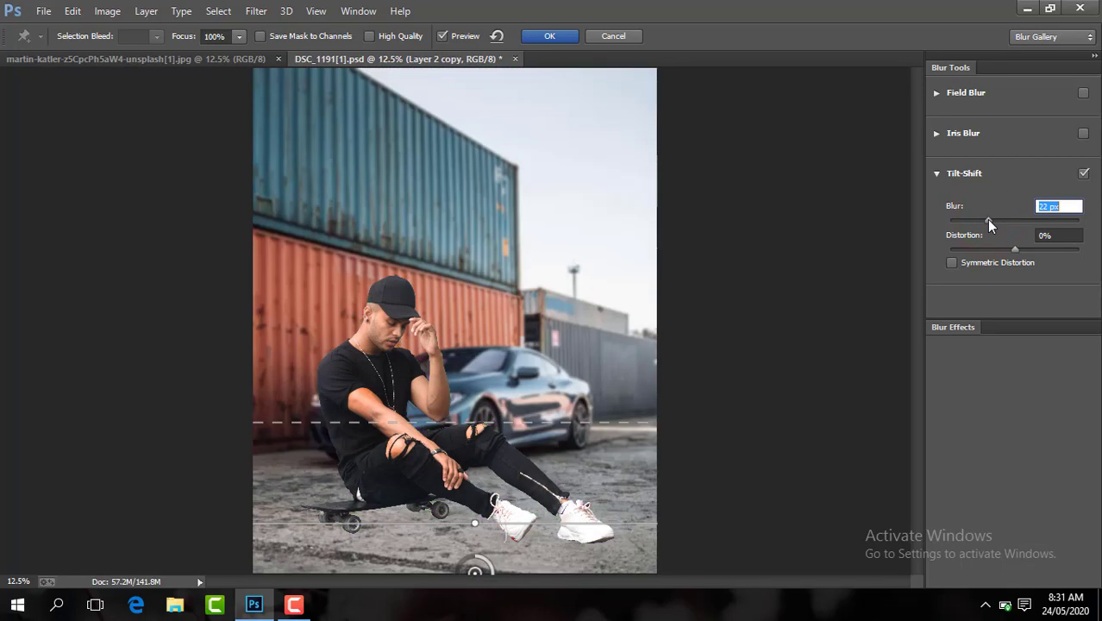
{"action": "left_click", "coordinate": [948, 332]}
{"action": "left_click", "coordinate": [952, 384]}
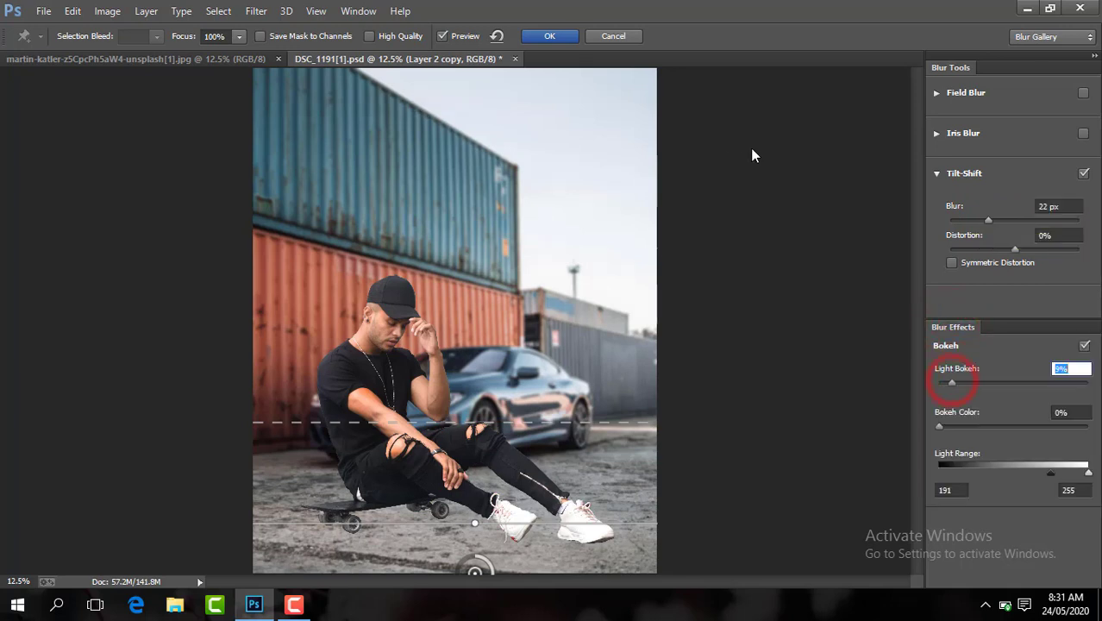
{"action": "left_click", "coordinate": [552, 38]}
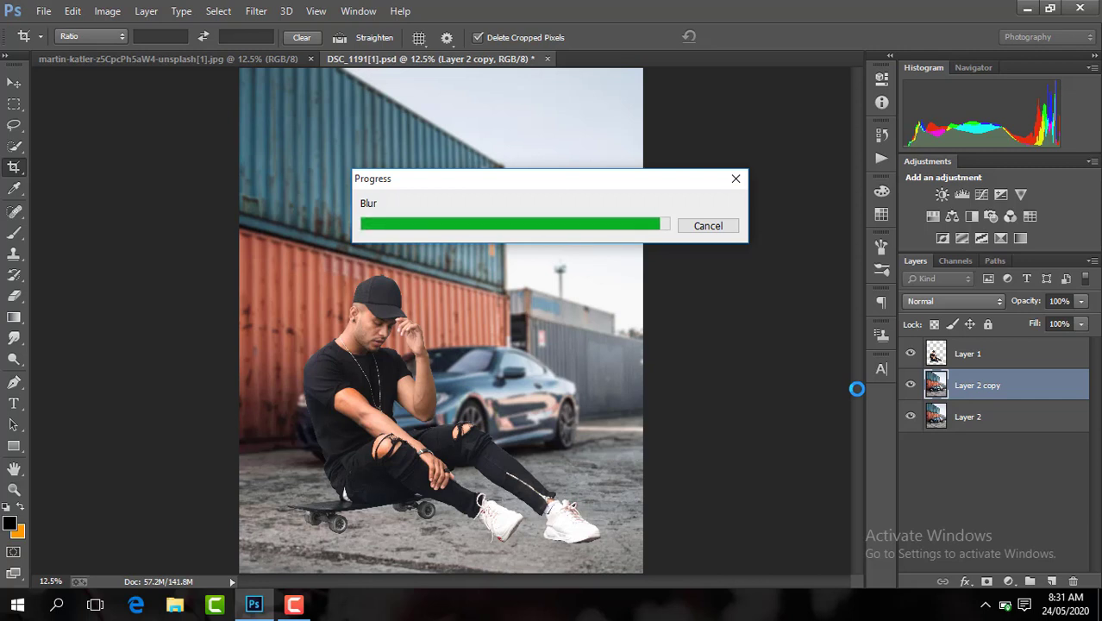
Step: Compare the blurred background copy against the original, zooming in and out
{"action": "left_click", "coordinate": [911, 385]}
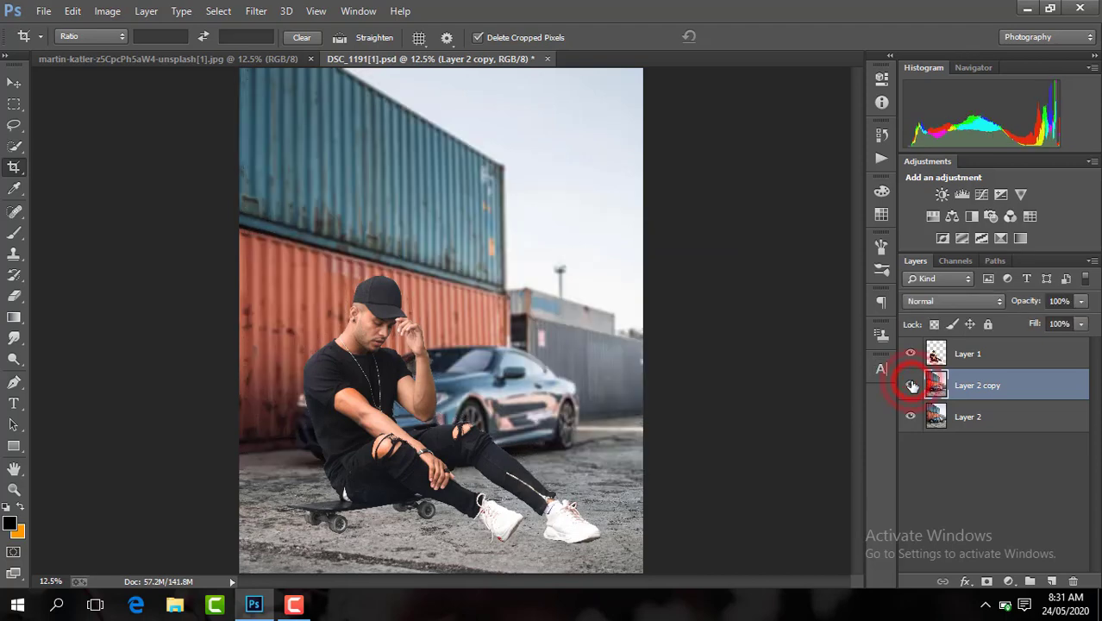
{"action": "key", "text": "ctrl+plus"}
{"action": "left_click", "coordinate": [911, 386]}
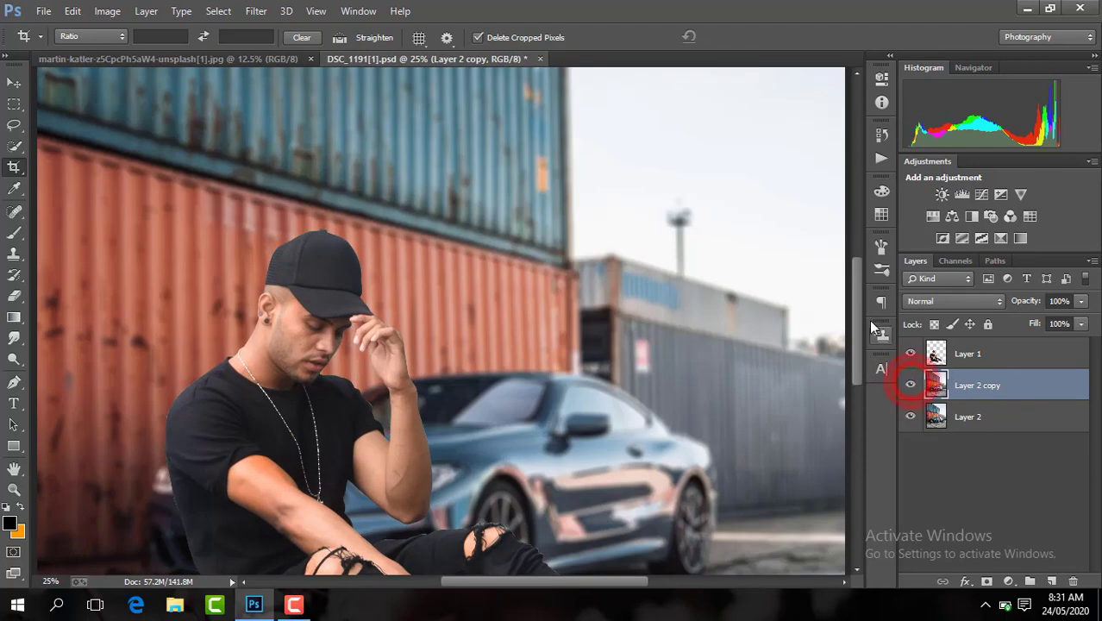
{"action": "left_click", "coordinate": [860, 377]}
{"action": "key", "text": "ctrl+minus"}
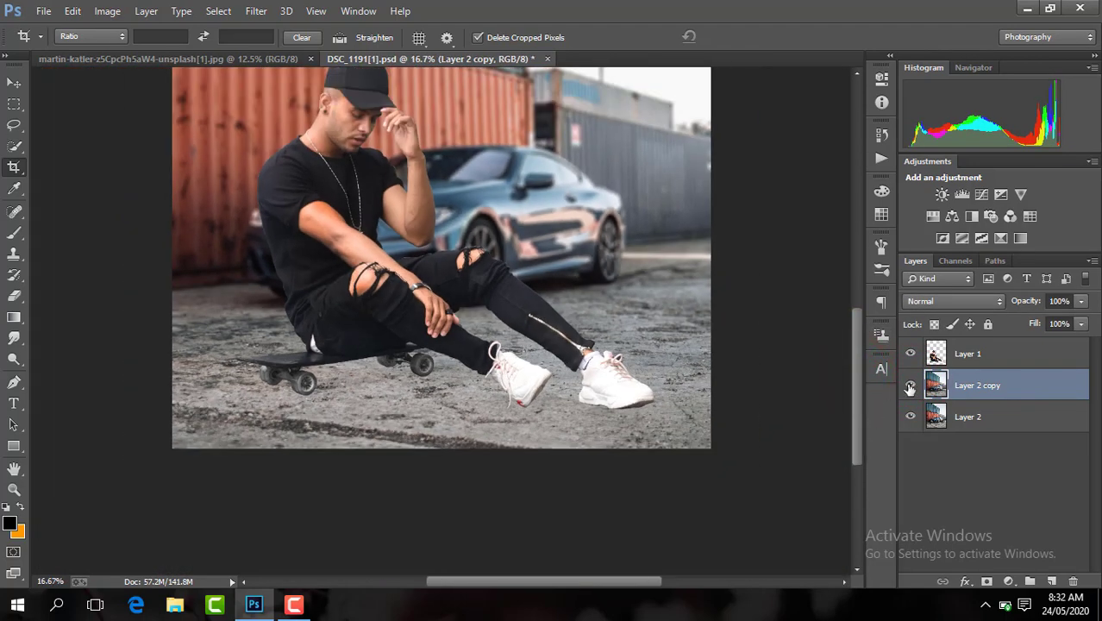
{"action": "left_click", "coordinate": [910, 386]}
{"action": "left_click", "coordinate": [910, 386]}
Step: On a new Layer 3, paint a large fully soft black blob under the skateboard
{"action": "left_click", "coordinate": [1052, 581]}
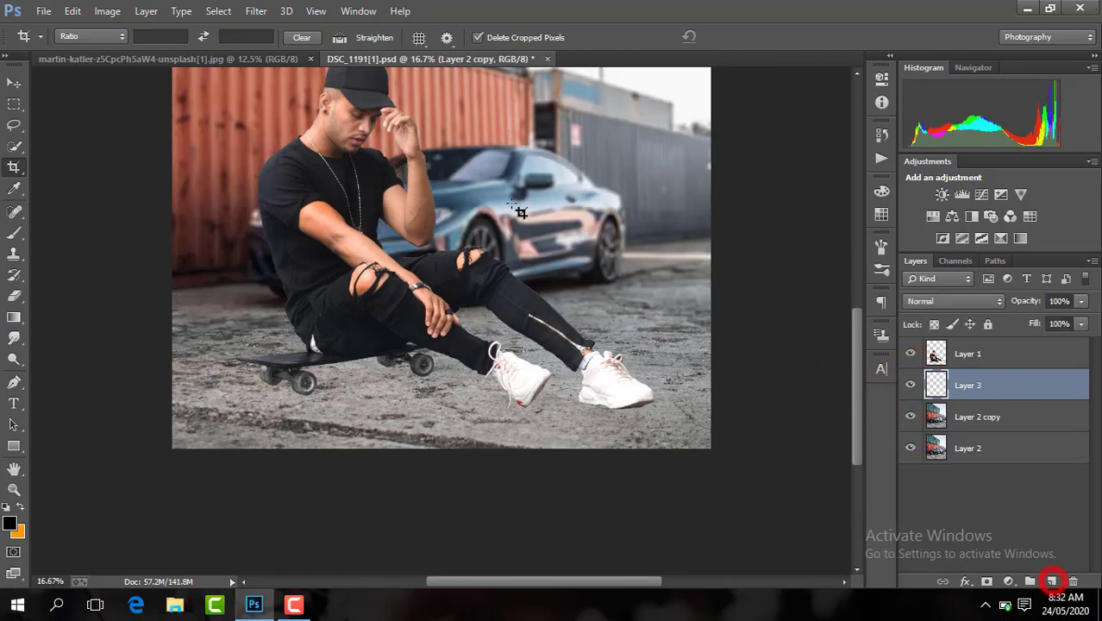
{"action": "left_click", "coordinate": [13, 232]}
{"action": "left_click", "coordinate": [76, 39]}
{"action": "left_click", "coordinate": [167, 91]}
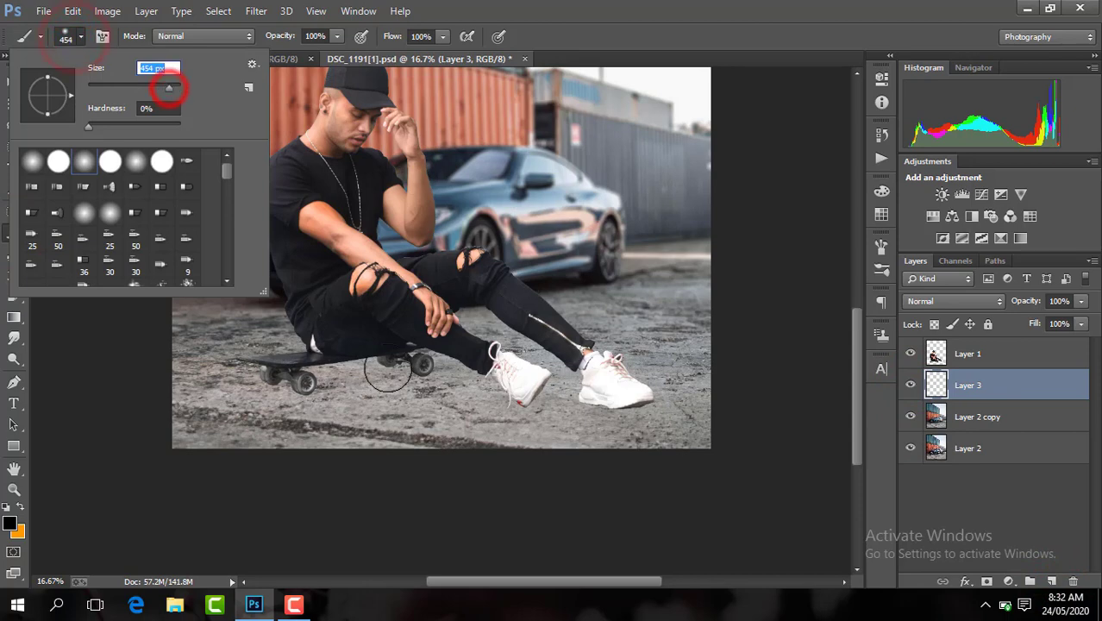
{"action": "left_click", "coordinate": [387, 369]}
Step: Widen, flatten and tilt the shadow blob to follow the skateboard
{"action": "key", "text": "v"}
{"action": "key", "text": "ctrl+plus"}
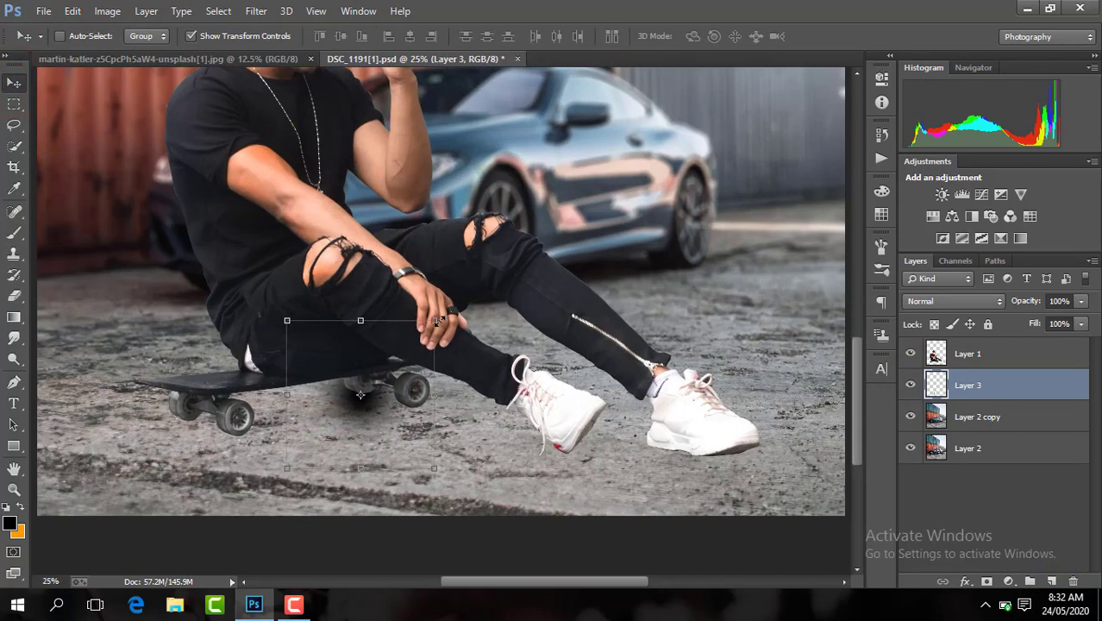
{"action": "left_click_drag", "start_coordinate": [434, 321], "coordinate": [578, 168]}
{"action": "left_click_drag", "start_coordinate": [364, 164], "coordinate": [366, 369]}
{"action": "left_click_drag", "start_coordinate": [430, 395], "coordinate": [449, 399]}
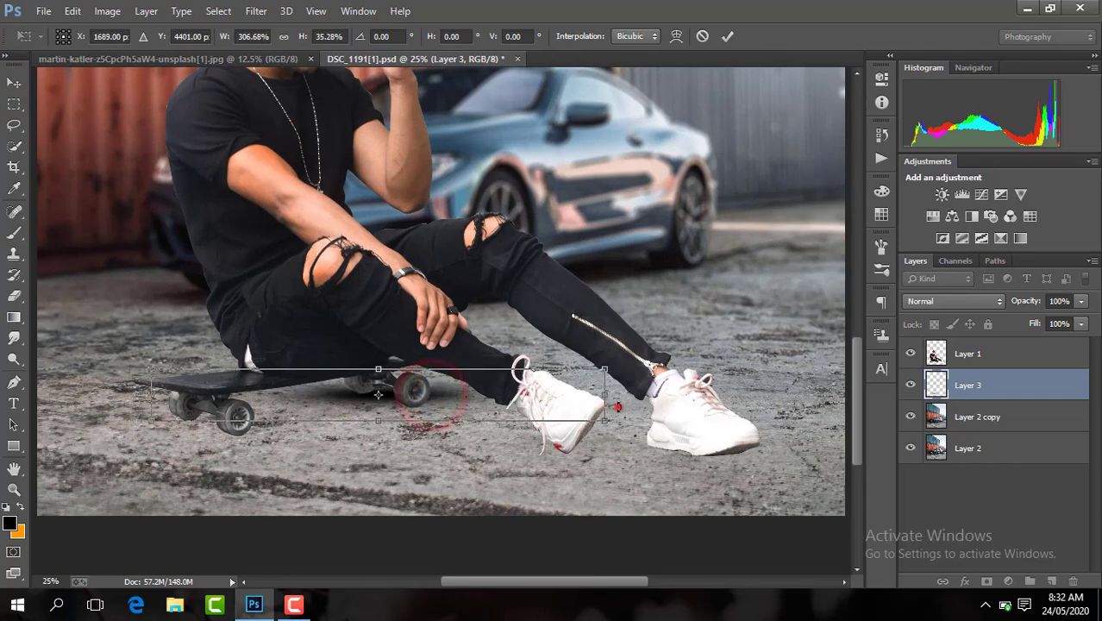
{"action": "mouse_move", "coordinate": [618, 407]}
{"action": "left_mouse_down"}
{"action": "mouse_move", "coordinate": [643, 408]}
{"action": "mouse_move", "coordinate": [646, 420]}
{"action": "left_mouse_up"}
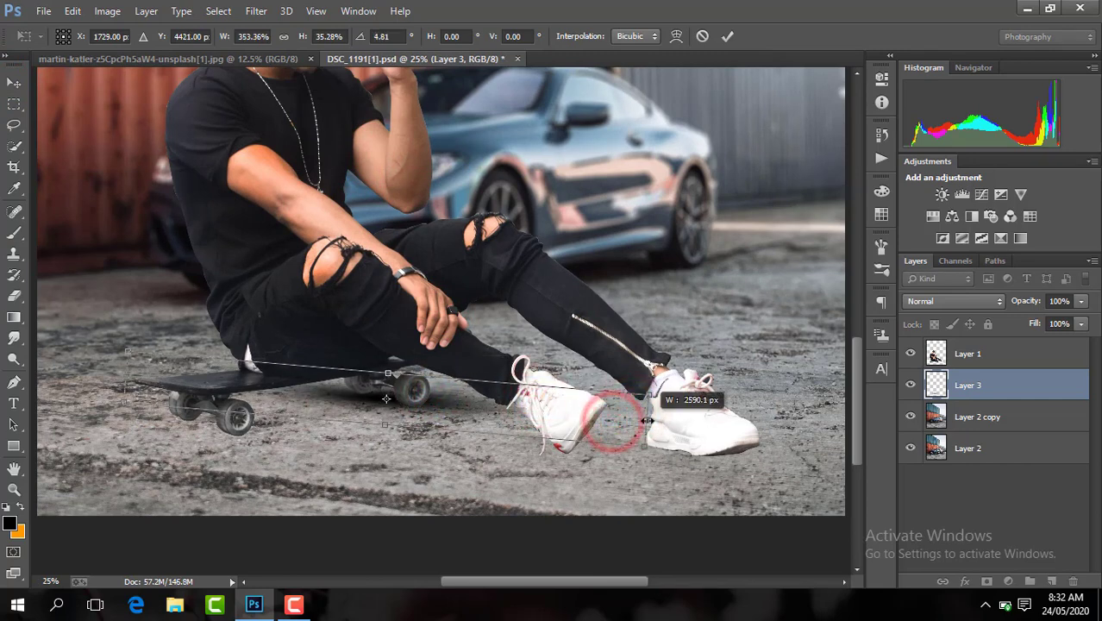
{"action": "key", "text": "Return"}
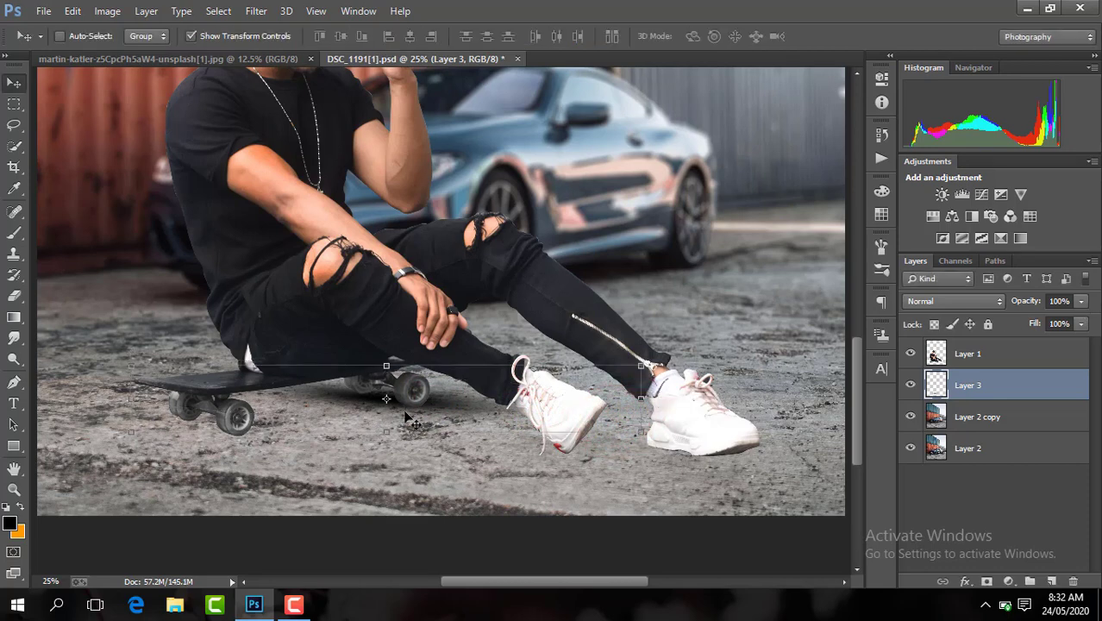
Step: Squash the shadow, set Layer 3 to 84% opacity, and place a copy under the skateboard
{"action": "left_click_drag", "start_coordinate": [386, 431], "coordinate": [386, 425]}
{"action": "key", "text": "Return"}
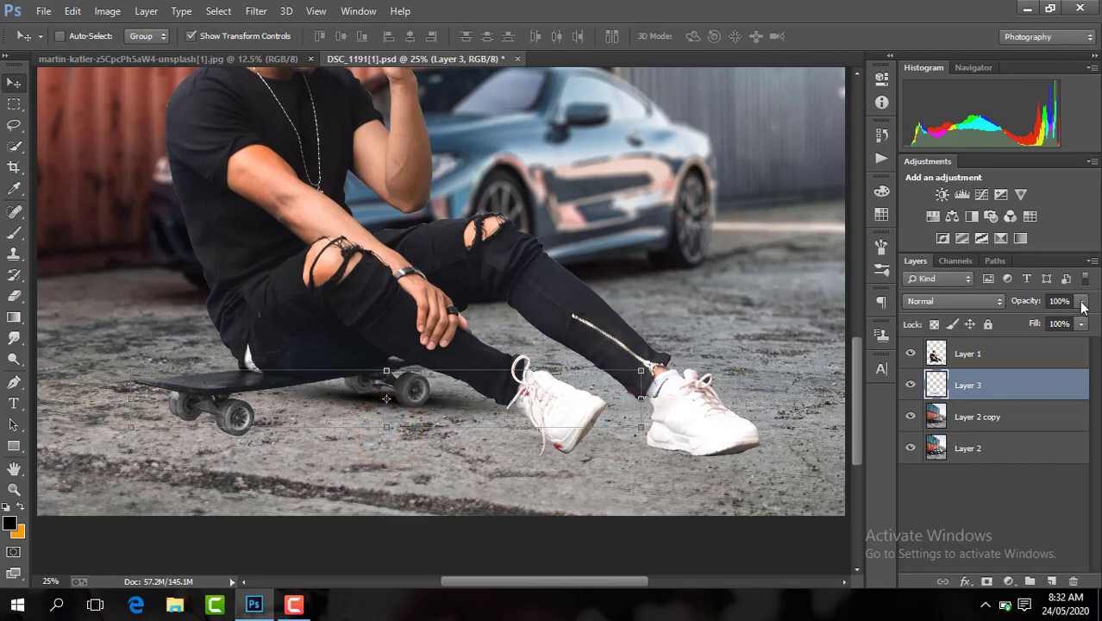
{"action": "left_click_drag", "start_coordinate": [1082, 304], "coordinate": [1060, 328]}
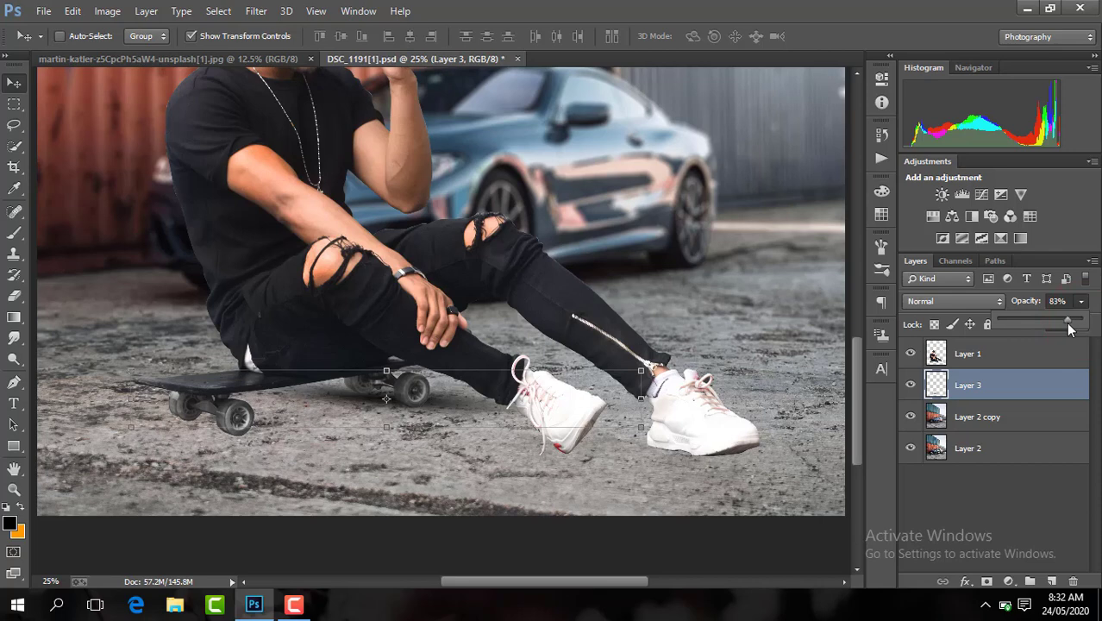
{"action": "key", "text": "ctrl+j"}
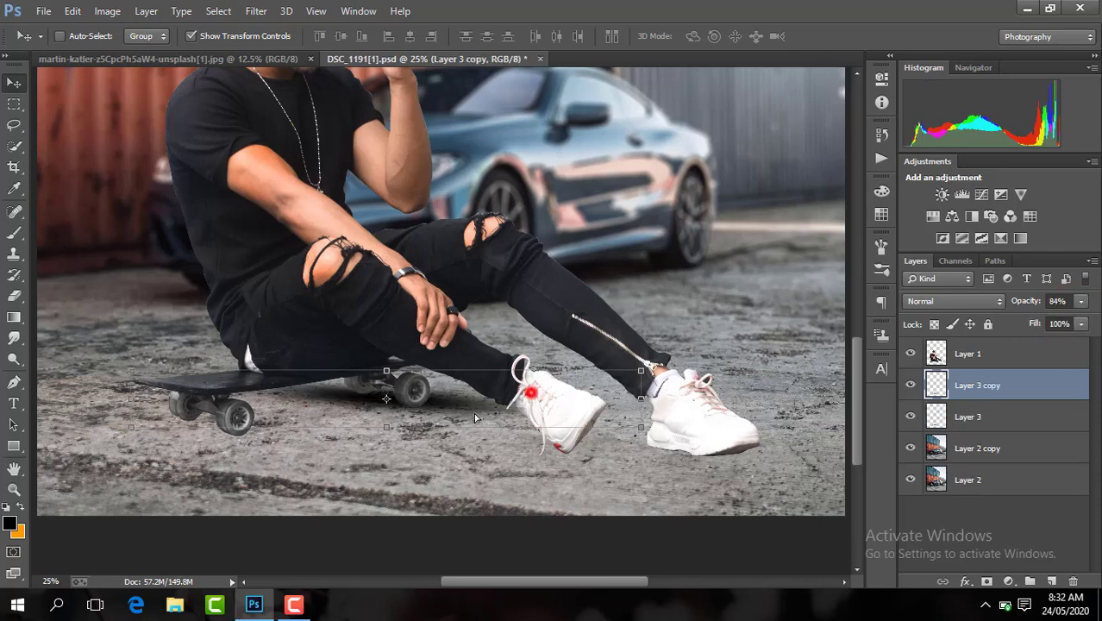
{"action": "left_click_drag", "start_coordinate": [528, 393], "coordinate": [368, 420]}
{"action": "key", "text": "ctrl+minus"}
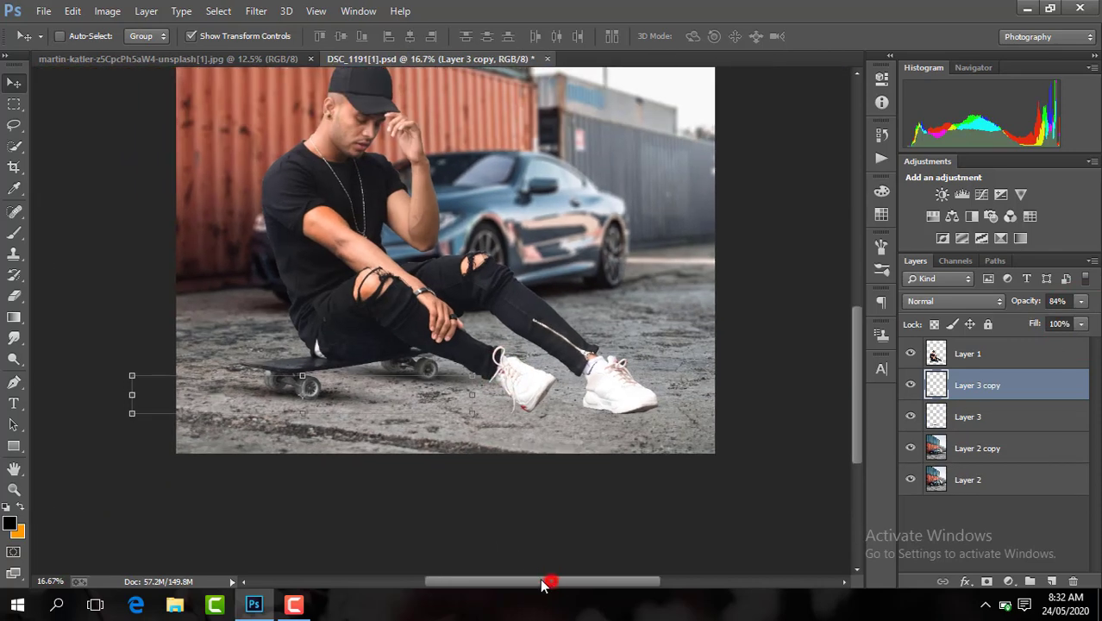
{"action": "left_click_drag", "start_coordinate": [548, 580], "coordinate": [522, 580]}
Step: Rotate the copied shadow, then duplicate it again and move the new copy into place
{"action": "key", "text": "ctrl+t"}
{"action": "left_click_drag", "start_coordinate": [535, 395], "coordinate": [559, 369]}
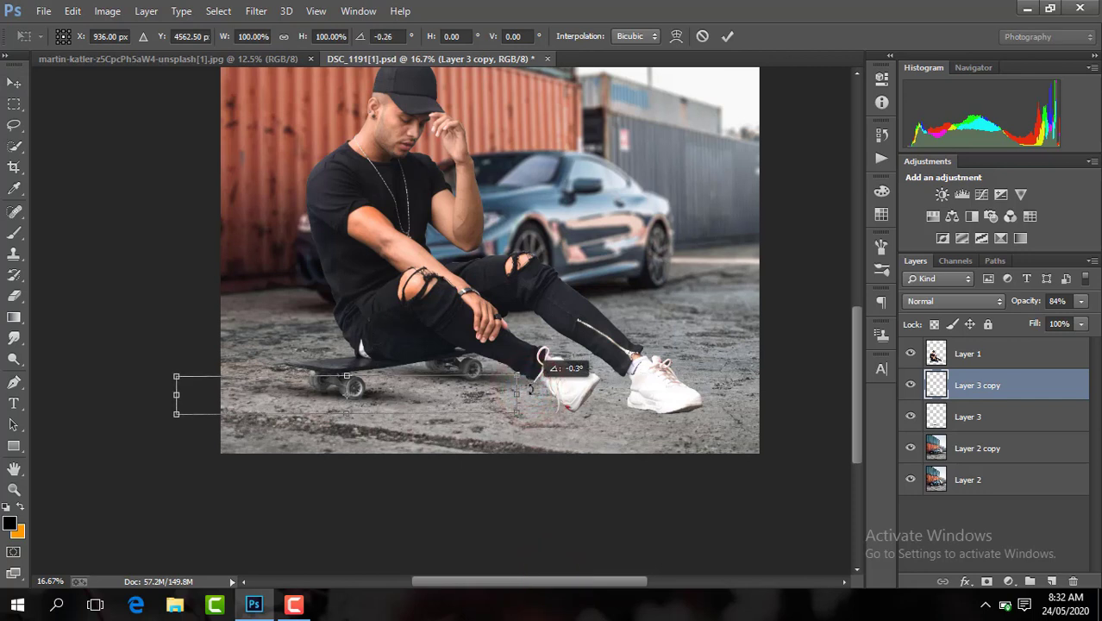
{"action": "key", "text": "Return"}
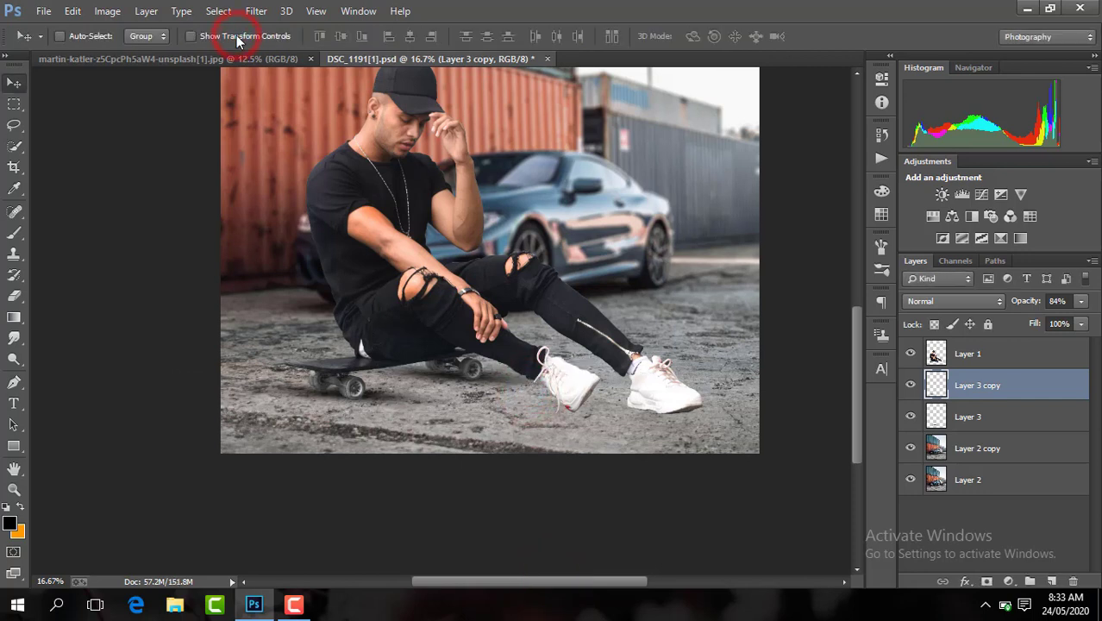
{"action": "key", "text": "ctrl+j"}
{"action": "left_click_drag", "start_coordinate": [514, 297], "coordinate": [561, 304]}
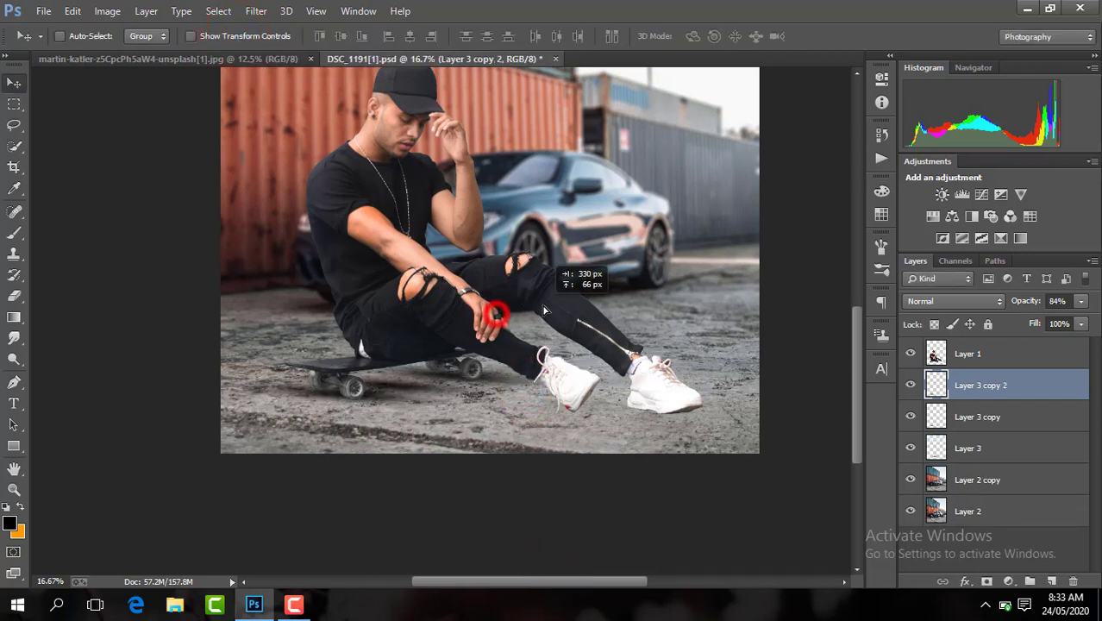
Step: Skew Layer 3 copy 2 upward under the sneakers, nudge it left, and set 72% opacity
{"action": "key", "text": "ctrl+plus"}
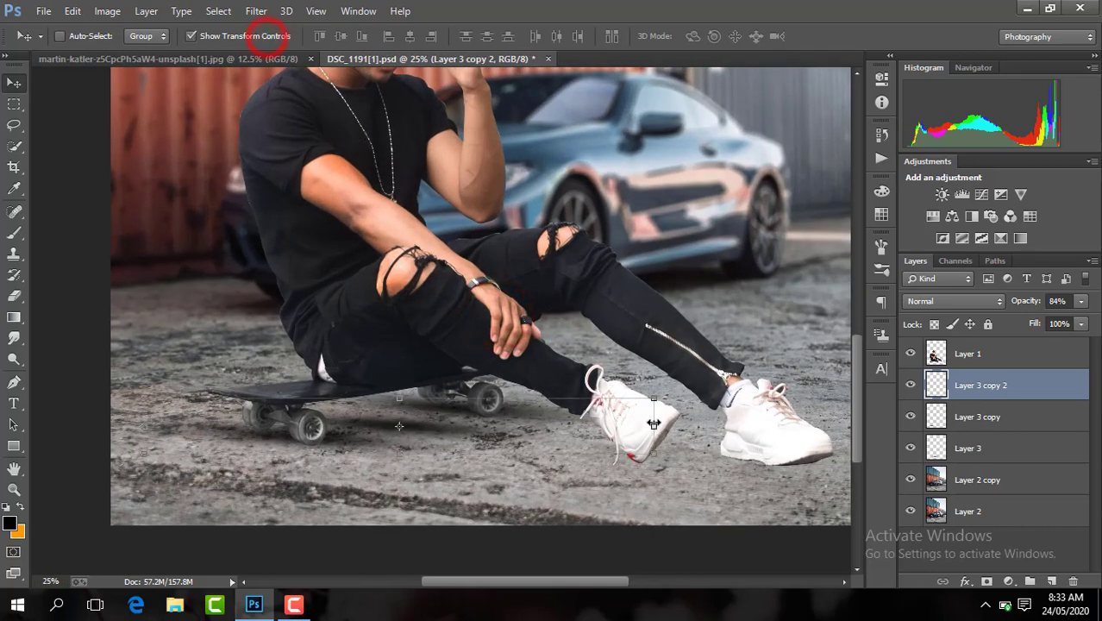
{"action": "left_click", "coordinate": [653, 424]}
{"action": "left_click_drag", "start_coordinate": [399, 398], "coordinate": [390, 371]}
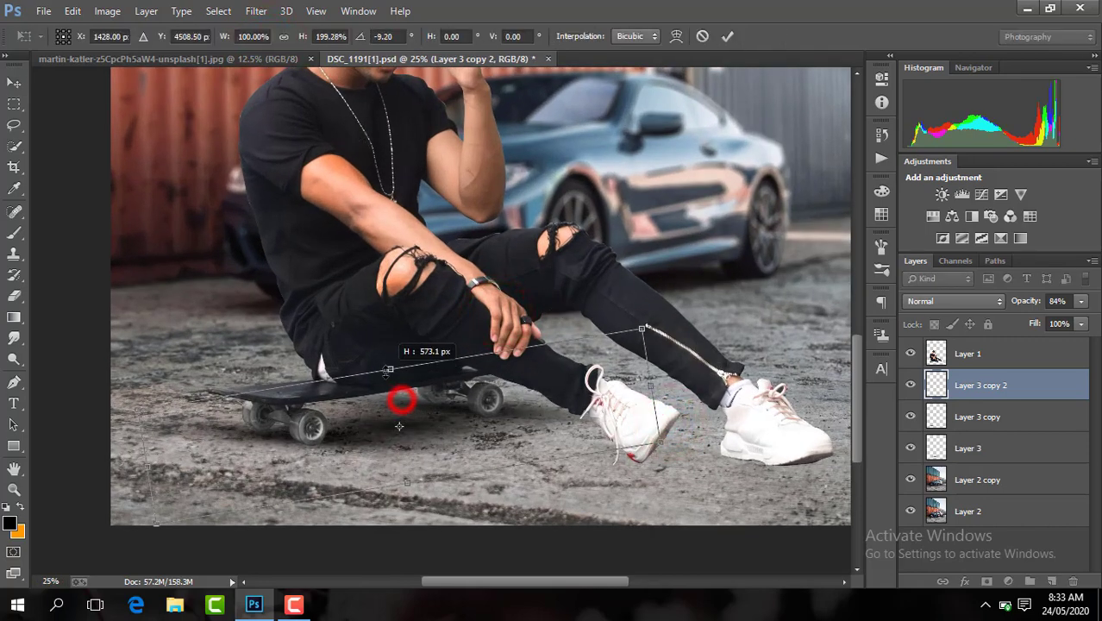
{"action": "key", "text": "Return"}
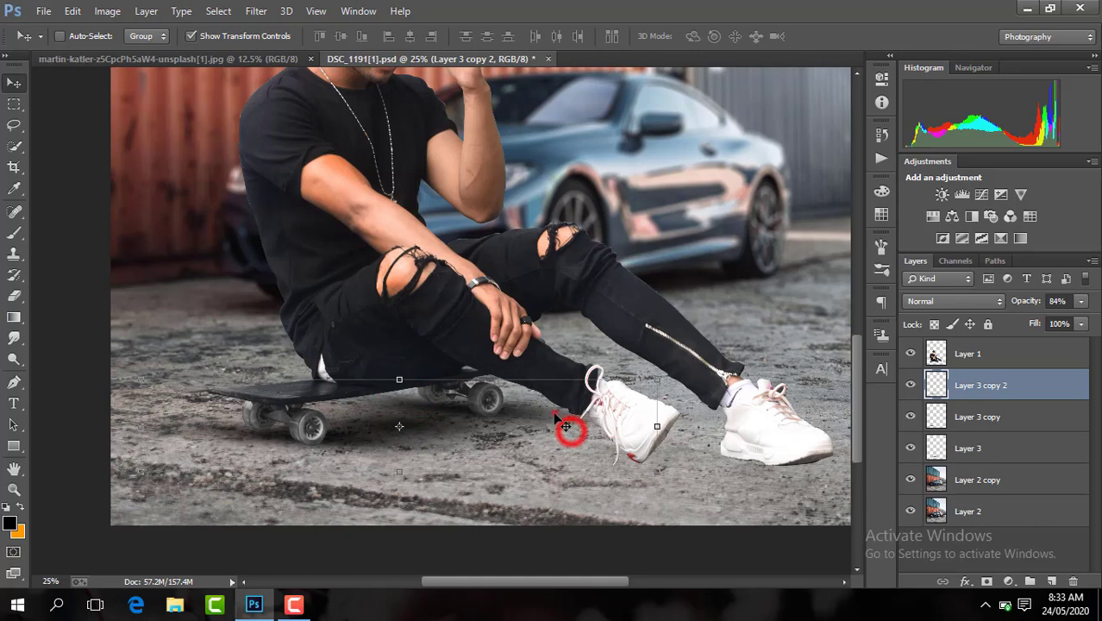
{"action": "left_click_drag", "start_coordinate": [566, 426], "coordinate": [557, 421]}
{"action": "left_click", "coordinate": [1085, 302]}
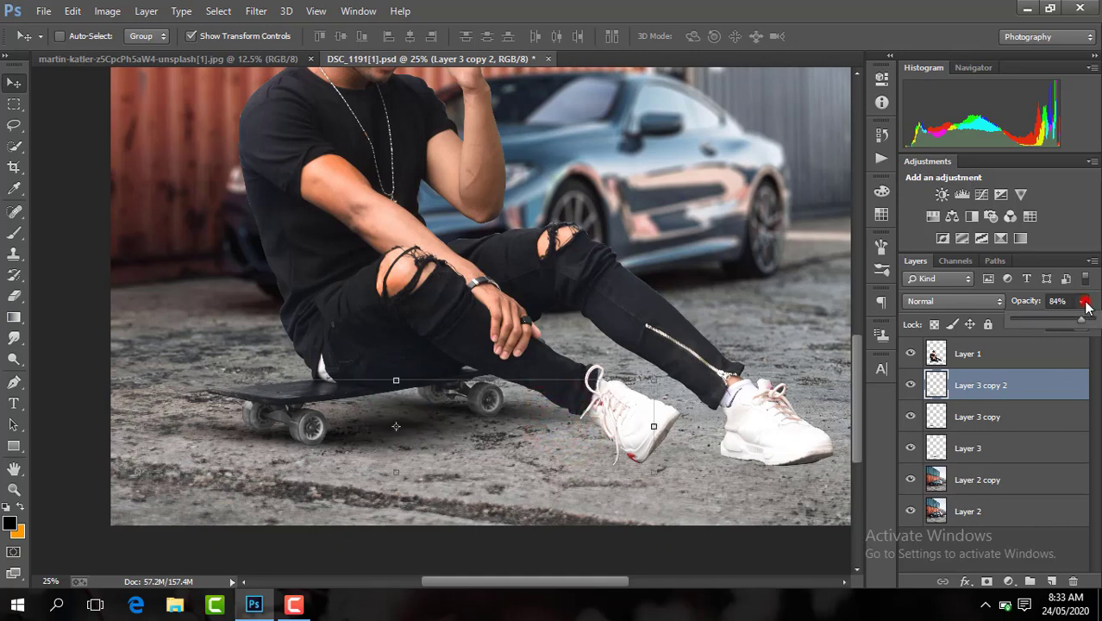
{"action": "left_click", "coordinate": [1073, 322]}
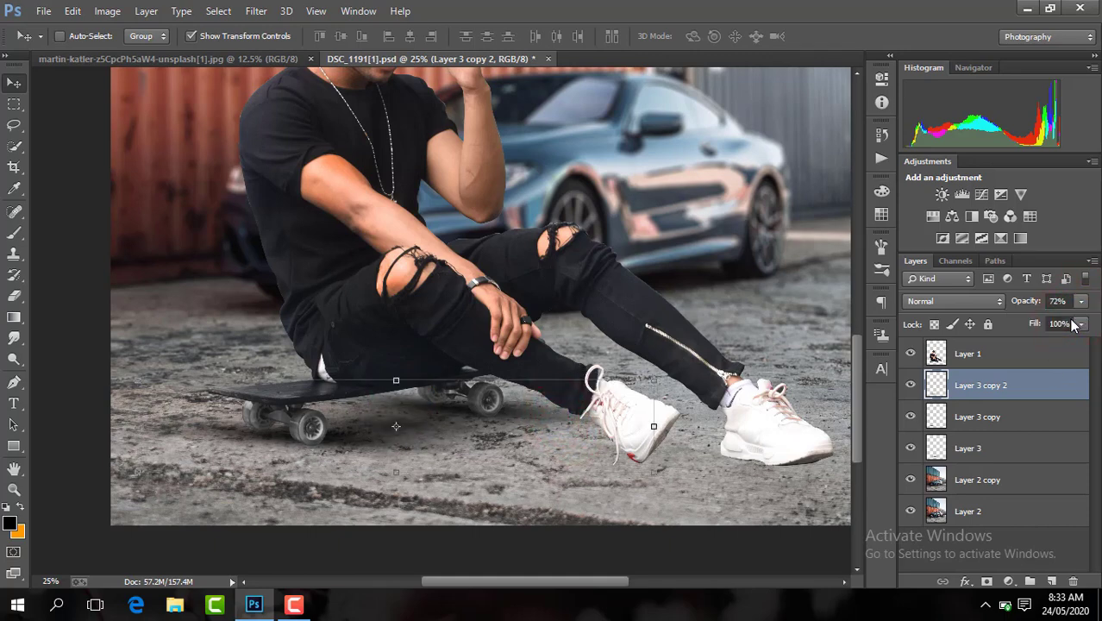
{"action": "key", "text": "ctrl+minus"}
Step: On a new Layer 4, paint a soft dark blob near the shoes
{"action": "left_click", "coordinate": [1051, 583]}
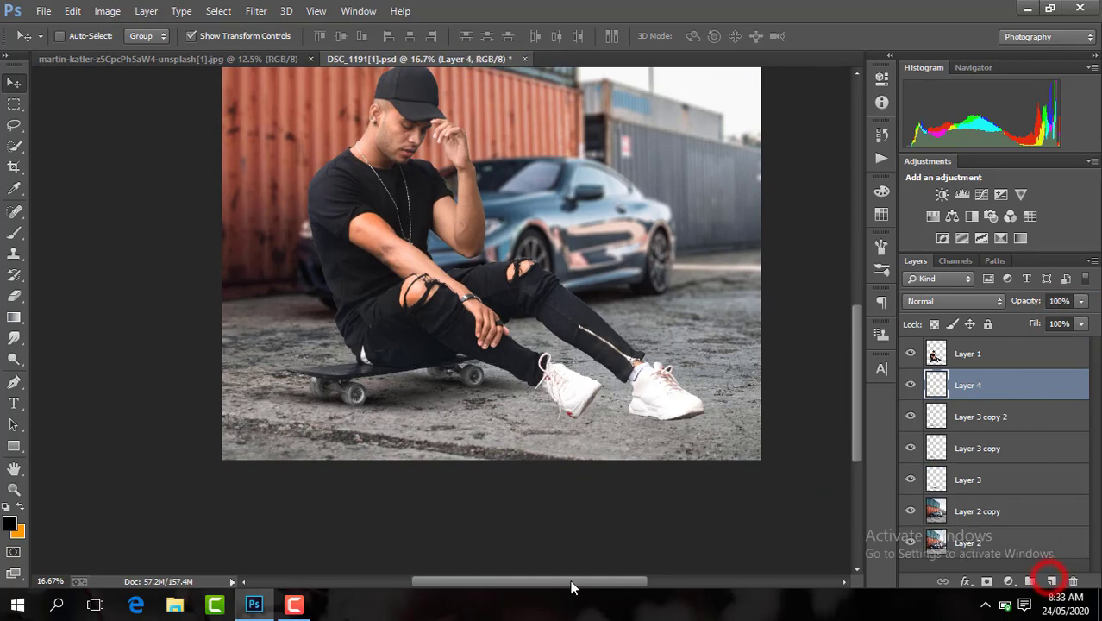
{"action": "left_click_drag", "start_coordinate": [548, 581], "coordinate": [578, 581]}
{"action": "key", "text": "ctrl+plus"}
{"action": "left_click", "coordinate": [14, 232]}
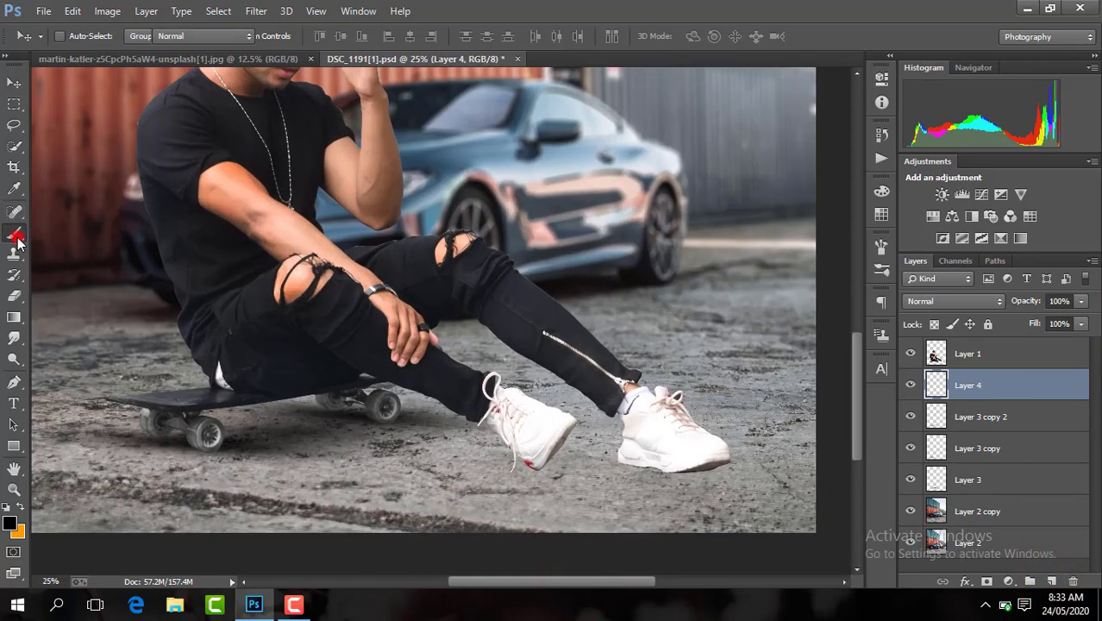
{"action": "left_click", "coordinate": [488, 369]}
Step: Enlarge the blob, squash it flat, and move it down under the shoes
{"action": "left_click", "coordinate": [15, 84]}
{"action": "key", "text": "ctrl+t"}
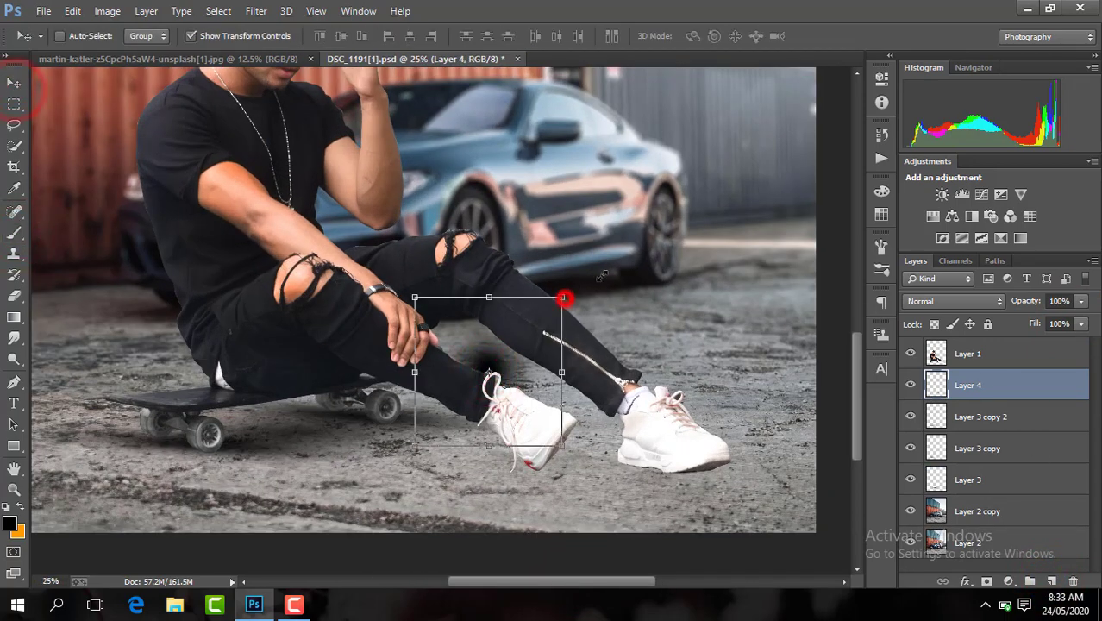
{"action": "left_click_drag", "start_coordinate": [563, 298], "coordinate": [594, 266]}
{"action": "left_click_drag", "start_coordinate": [492, 266], "coordinate": [492, 417]}
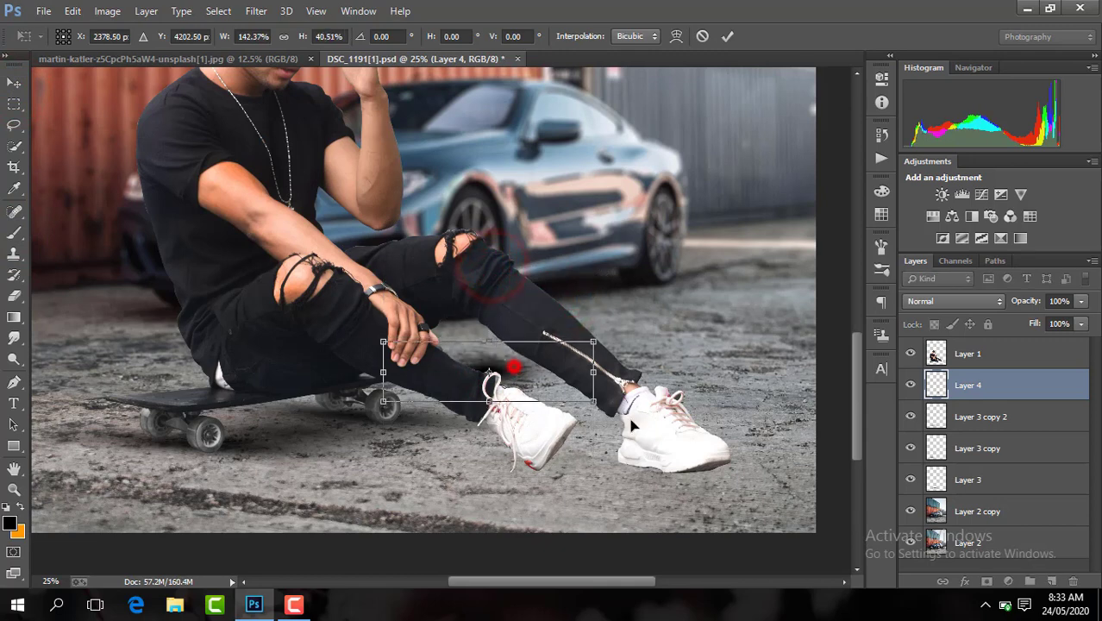
{"action": "left_click_drag", "start_coordinate": [509, 367], "coordinate": [661, 384]}
{"action": "left_click_drag", "start_coordinate": [486, 583], "coordinate": [498, 577]}
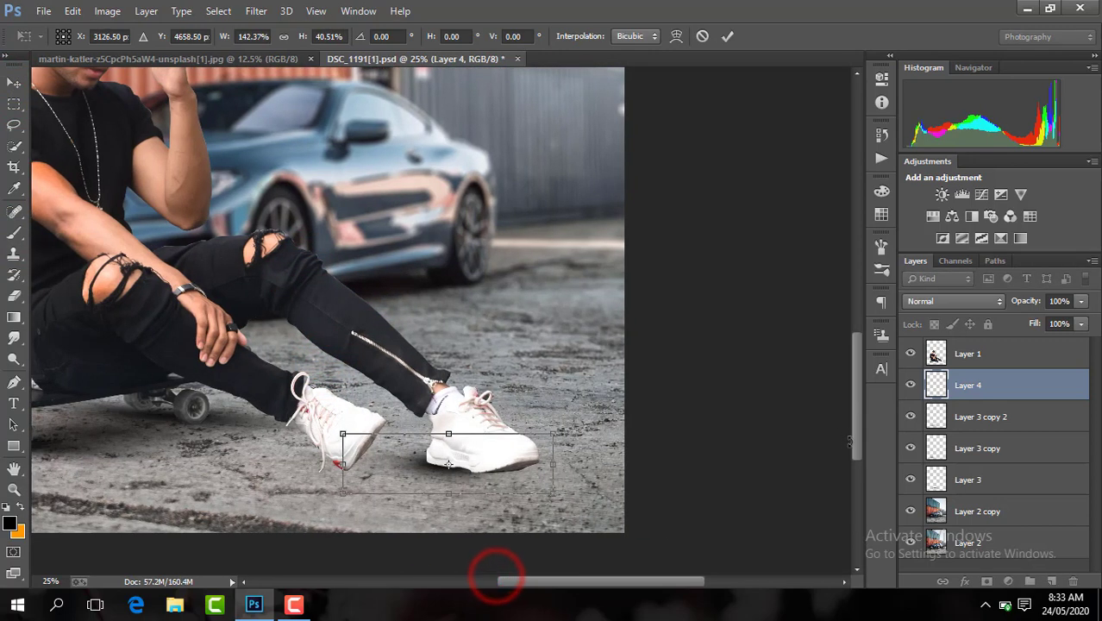
{"action": "left_click_drag", "start_coordinate": [857, 429], "coordinate": [857, 446]}
Step: Stretch the shadow beneath both shoes and tilt it about 3 degrees clockwise
{"action": "left_click_drag", "start_coordinate": [558, 411], "coordinate": [597, 412]}
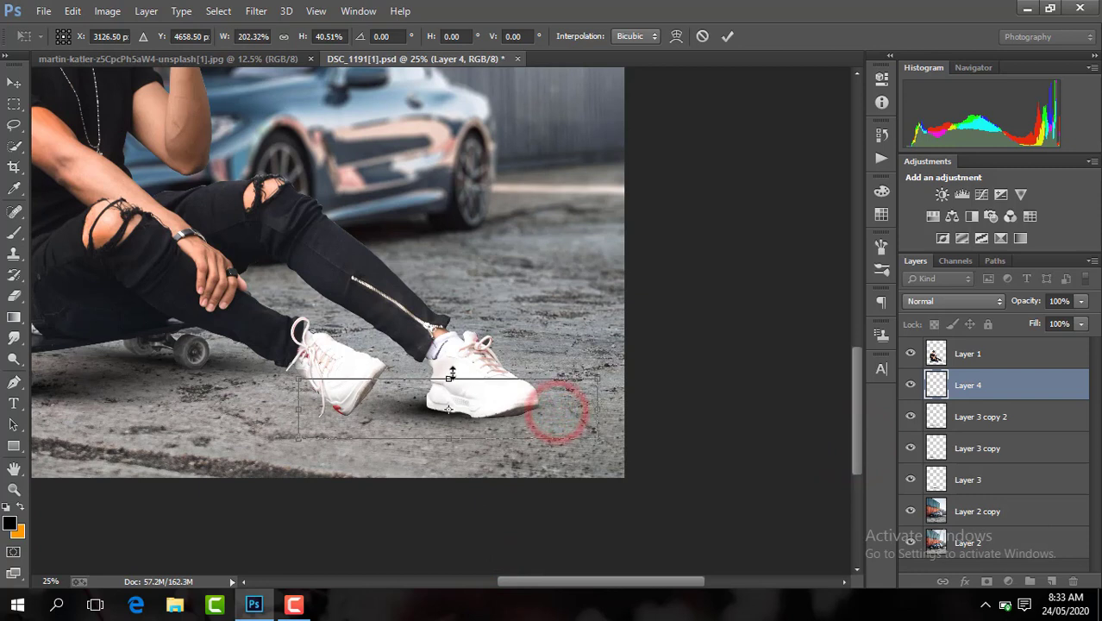
{"action": "mouse_move", "coordinate": [450, 377]}
{"action": "left_mouse_down"}
{"action": "mouse_move", "coordinate": [450, 391]}
{"action": "mouse_move", "coordinate": [504, 405]}
{"action": "left_mouse_up"}
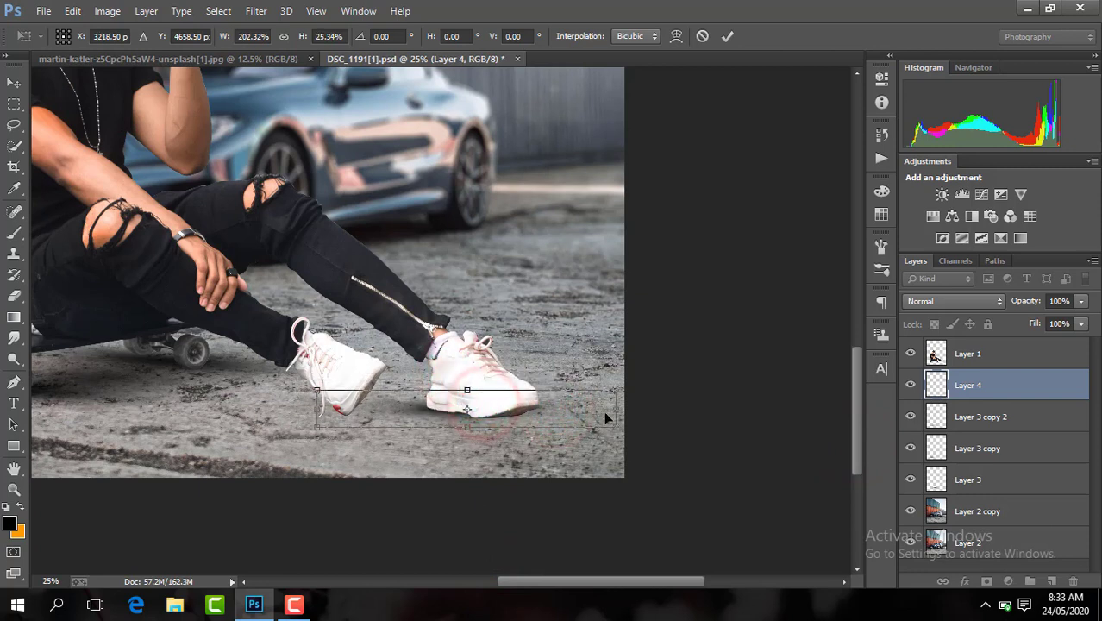
{"action": "left_click_drag", "start_coordinate": [628, 414], "coordinate": [627, 422]}
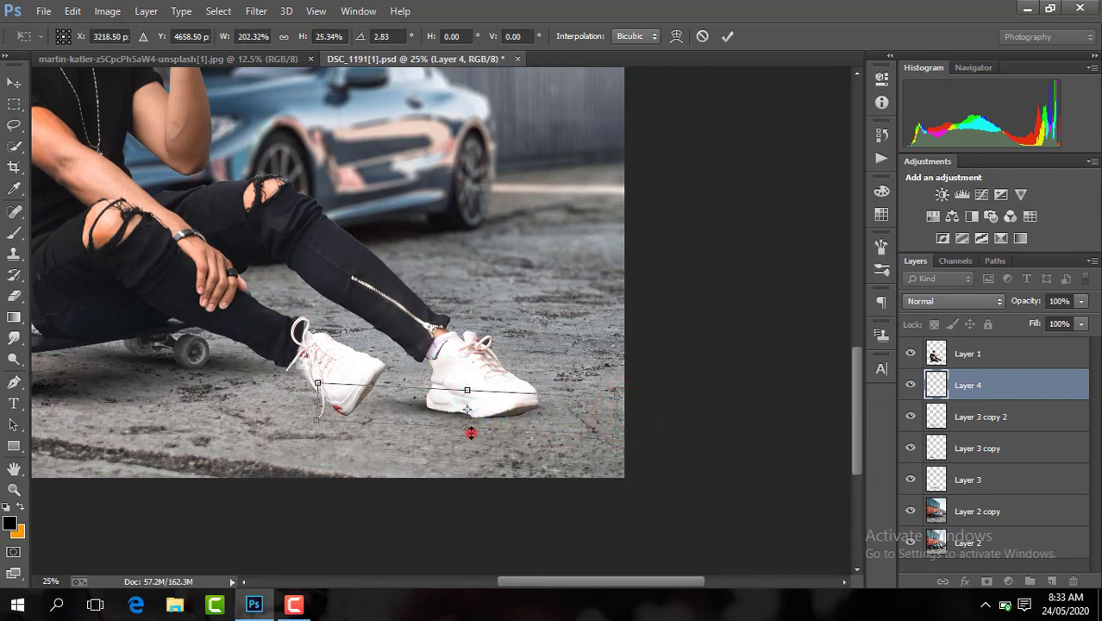
{"action": "left_click_drag", "start_coordinate": [471, 432], "coordinate": [470, 438]}
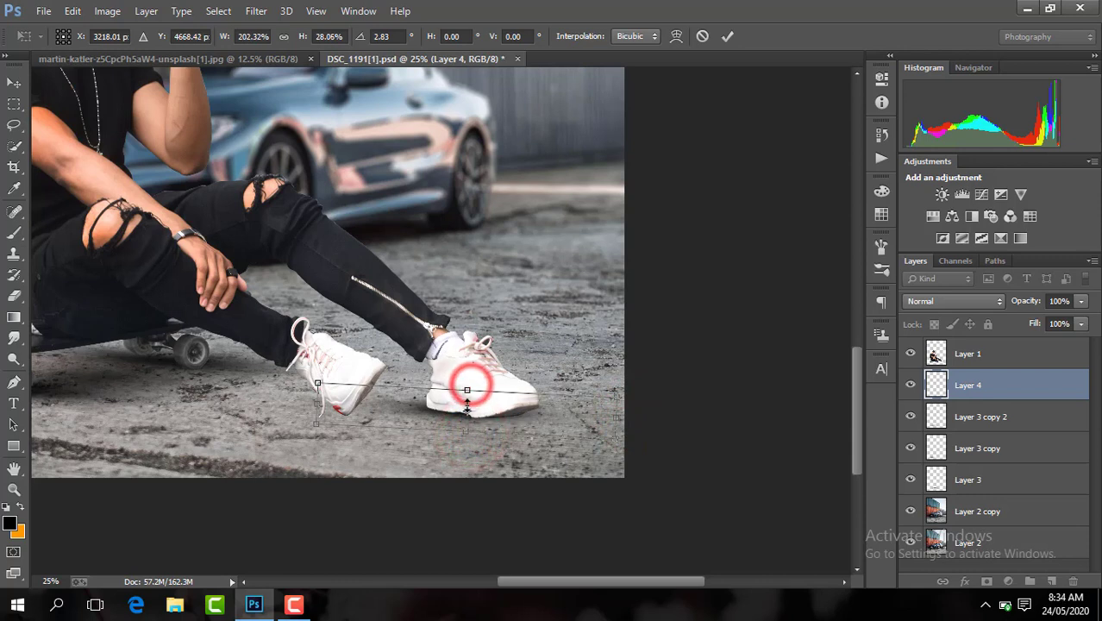
{"action": "mouse_move", "coordinate": [467, 434]}
{"action": "left_mouse_down"}
{"action": "mouse_move", "coordinate": [471, 421]}
{"action": "mouse_move", "coordinate": [509, 421]}
{"action": "mouse_move", "coordinate": [494, 400]}
{"action": "left_mouse_up"}
{"action": "key", "text": "Return"}
Step: Narrow the duplicate shadow to sit under the right shoe at 81% opacity
{"action": "key", "text": "ctrl+t"}
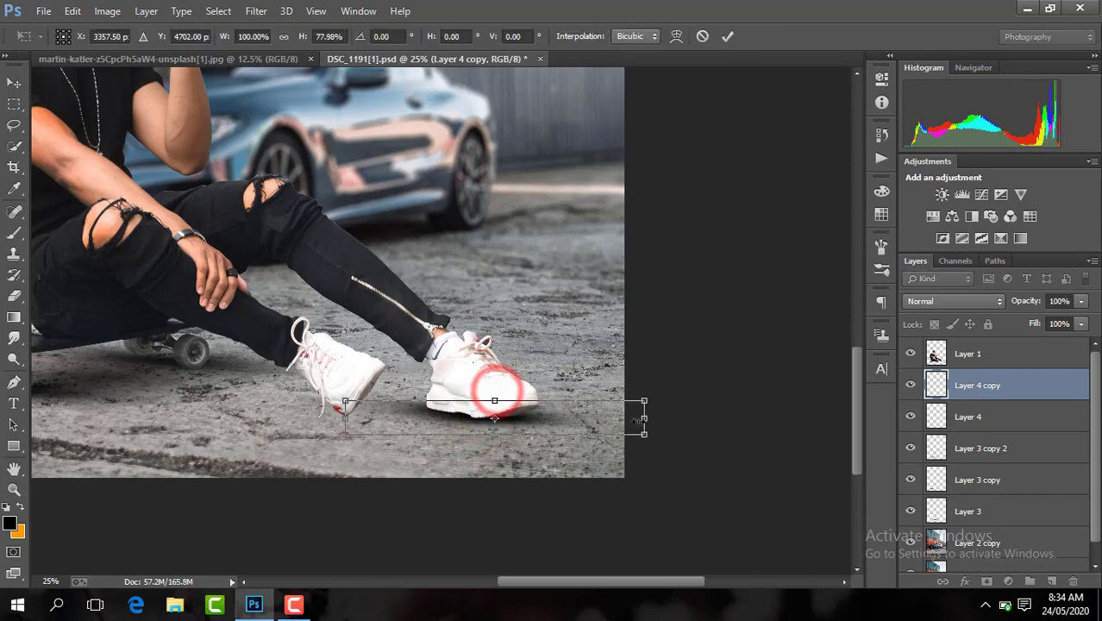
{"action": "left_click_drag", "start_coordinate": [644, 419], "coordinate": [540, 415]}
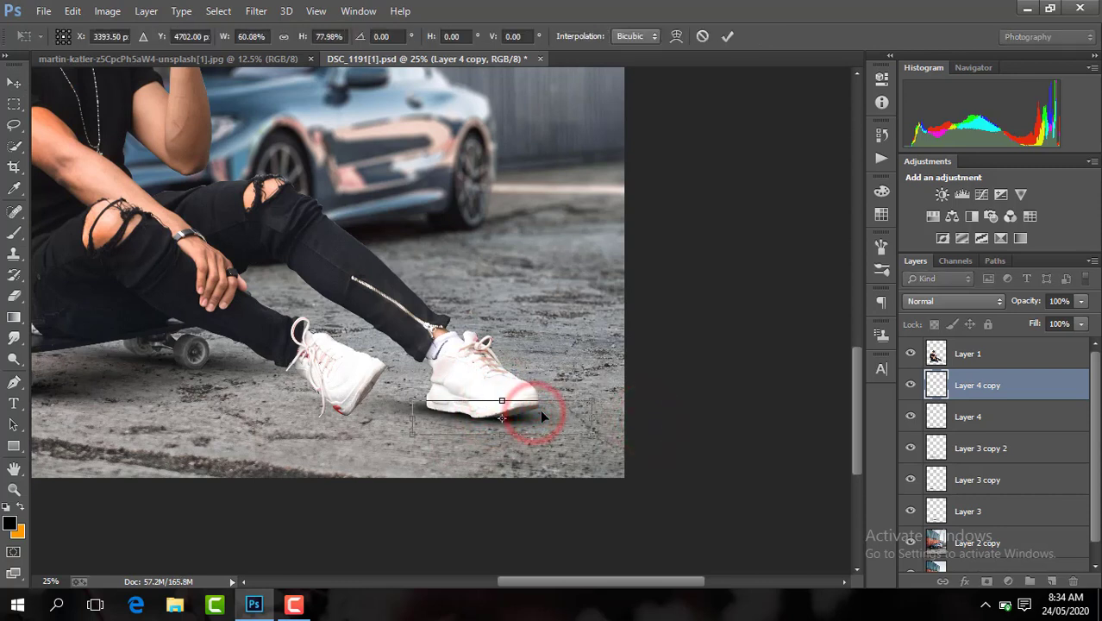
{"action": "key", "text": "Return"}
{"action": "left_click", "coordinate": [913, 385]}
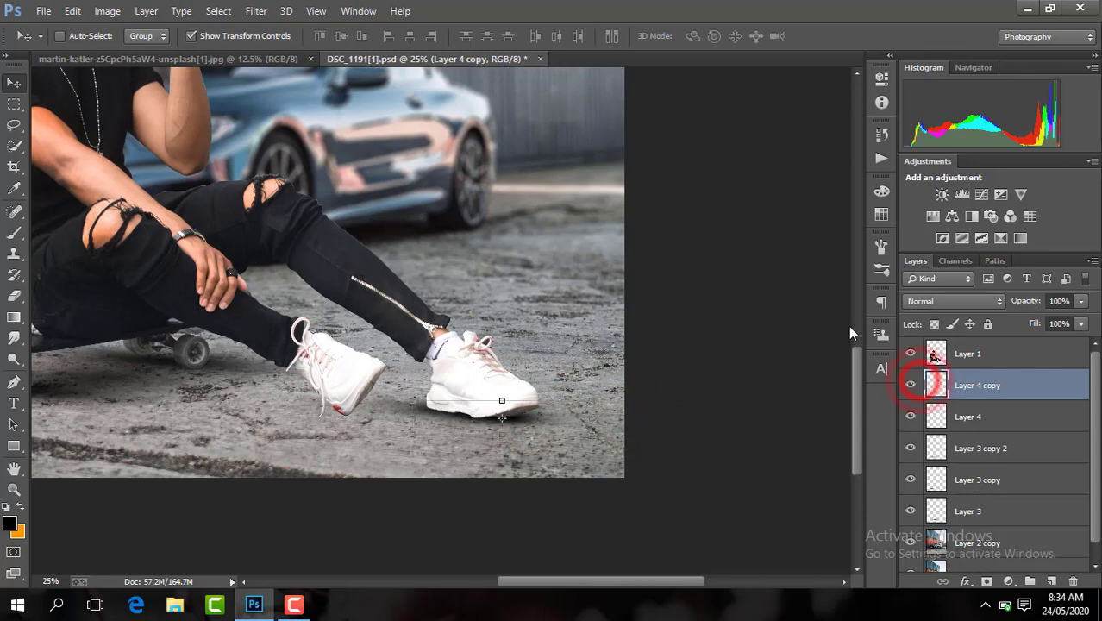
{"action": "left_click", "coordinate": [192, 36]}
{"action": "key", "text": "ctrl+minus"}
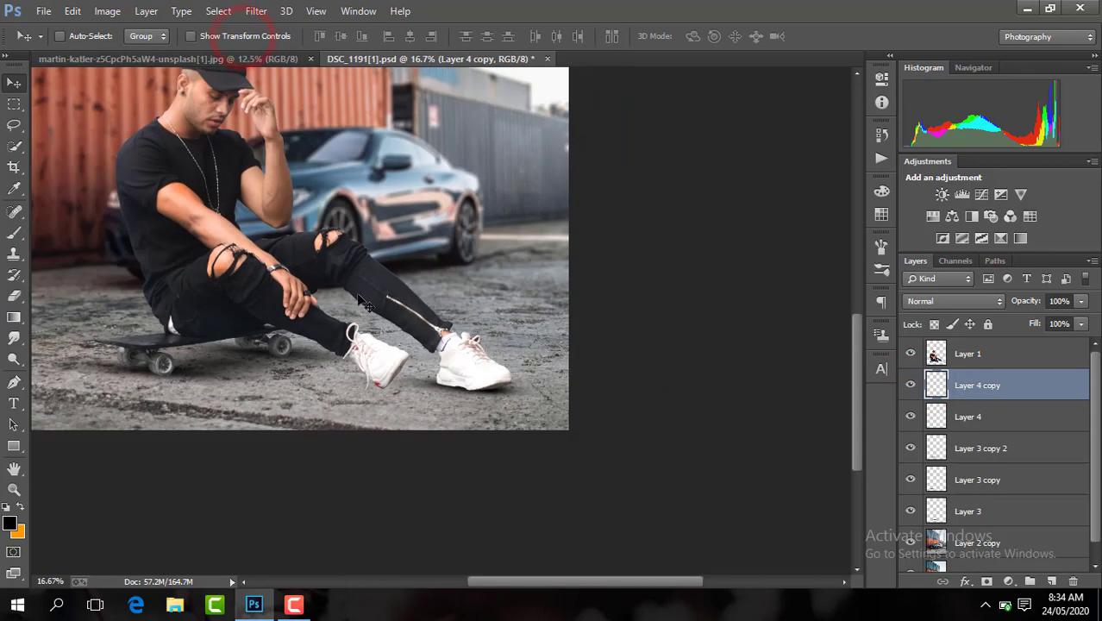
{"action": "left_click", "coordinate": [1079, 301]}
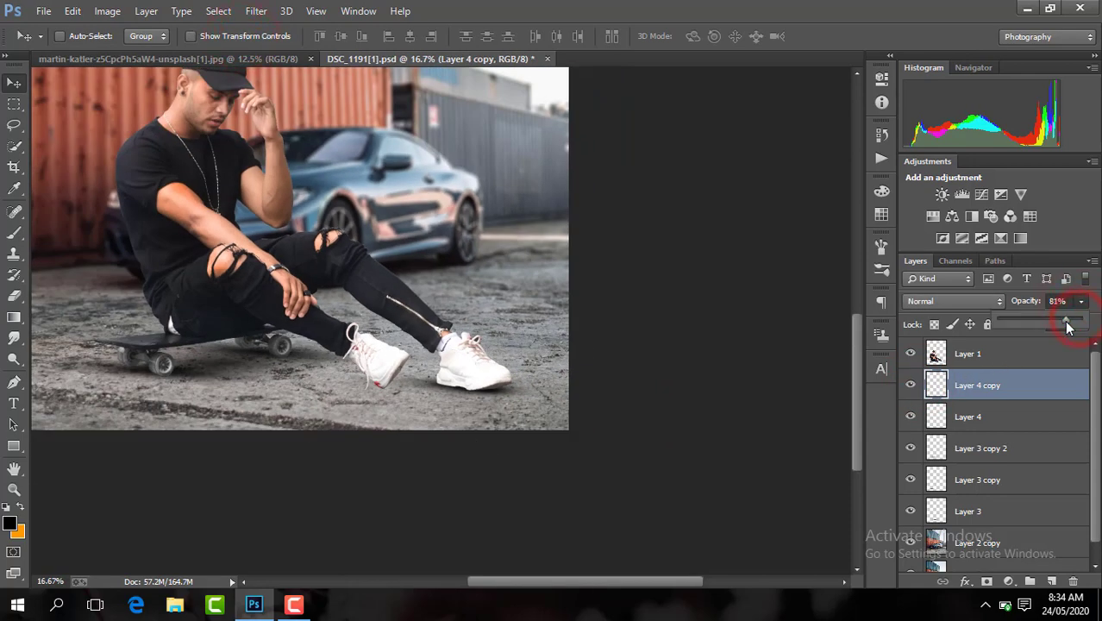
{"action": "left_click", "coordinate": [1011, 390]}
{"action": "left_click", "coordinate": [1011, 417]}
Step: Duplicate the Layer 4 shadow and reshape the copy into a narrow contact shadow under the left shoe
{"action": "key", "text": "ctrl+j"}
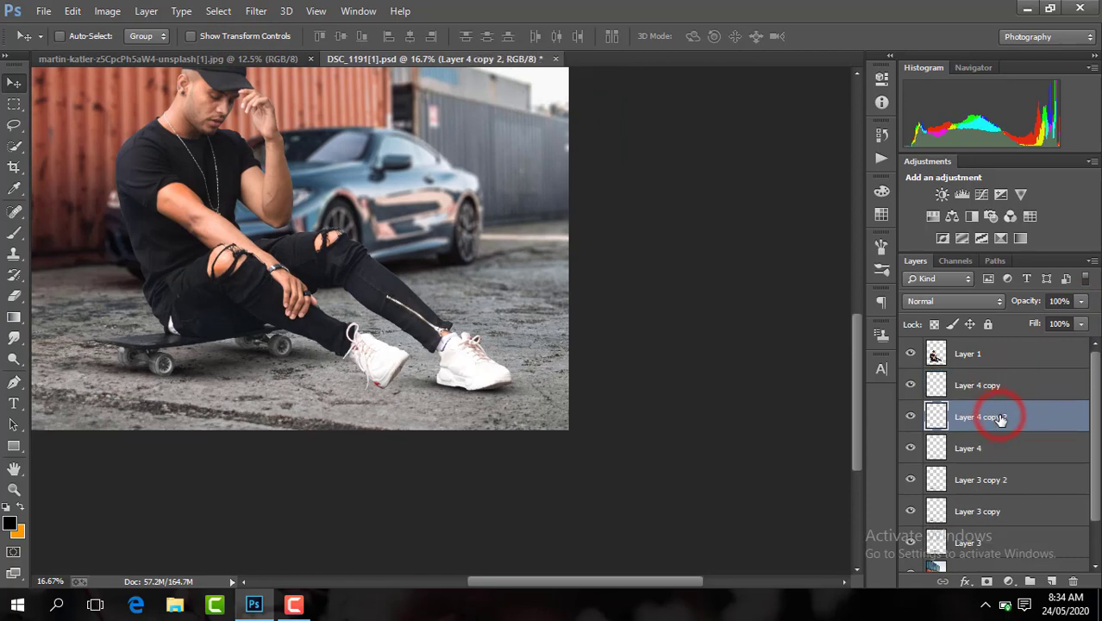
{"action": "key", "text": "ctrl+plus"}
{"action": "left_click_drag", "start_coordinate": [555, 393], "coordinate": [558, 395]}
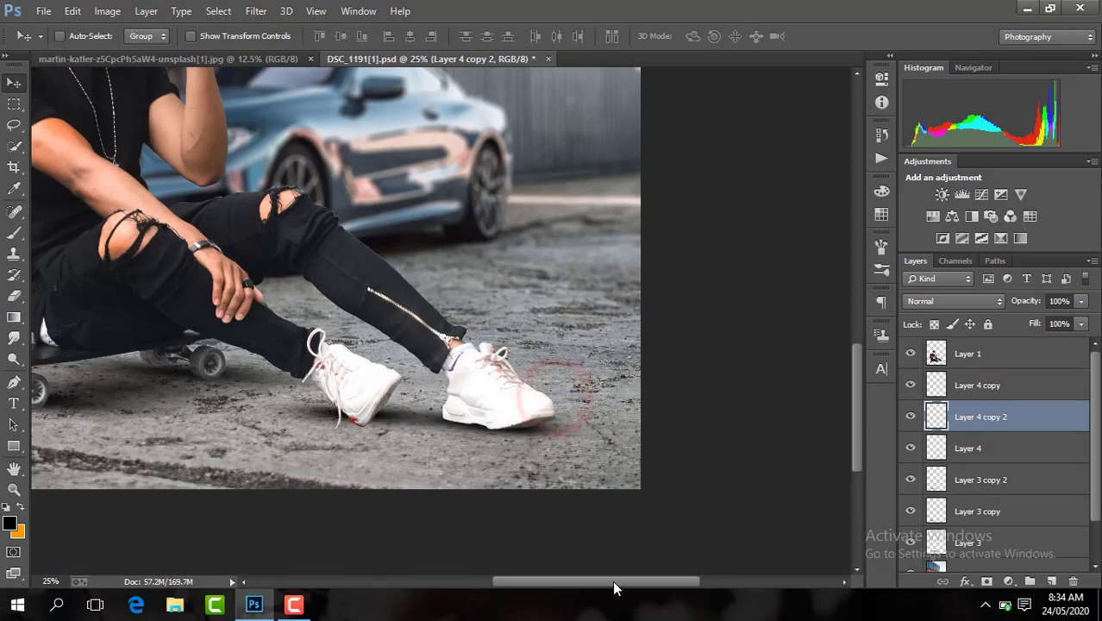
{"action": "left_click_drag", "start_coordinate": [612, 580], "coordinate": [577, 582]}
{"action": "key", "text": "ctrl+plus"}
{"action": "left_click_drag", "start_coordinate": [586, 489], "coordinate": [587, 490]}
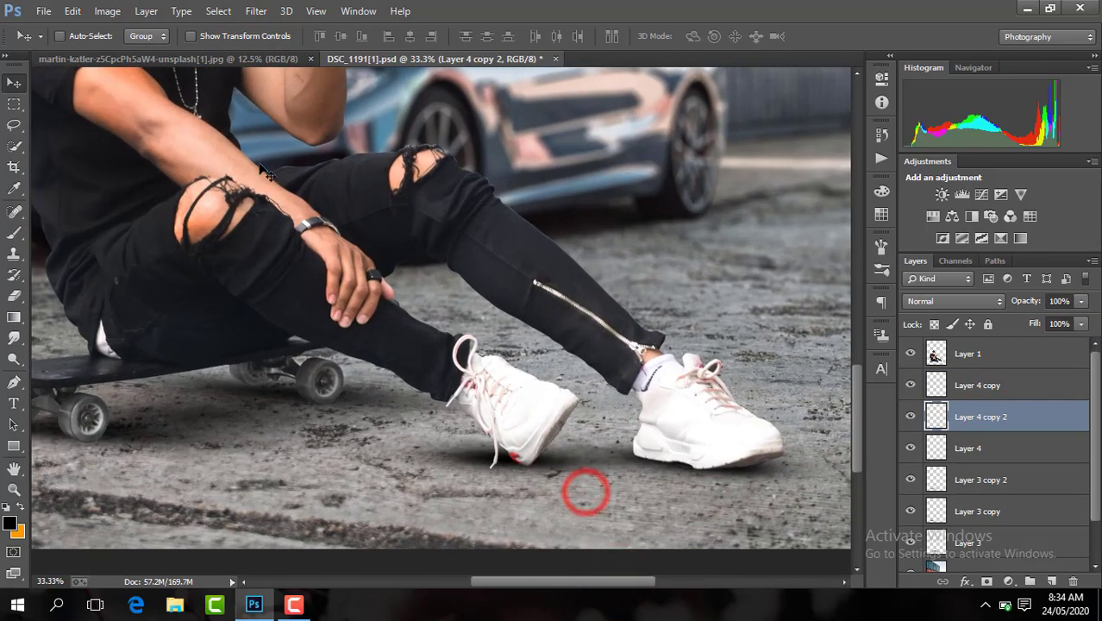
{"action": "left_click_drag", "start_coordinate": [513, 429], "coordinate": [512, 417]}
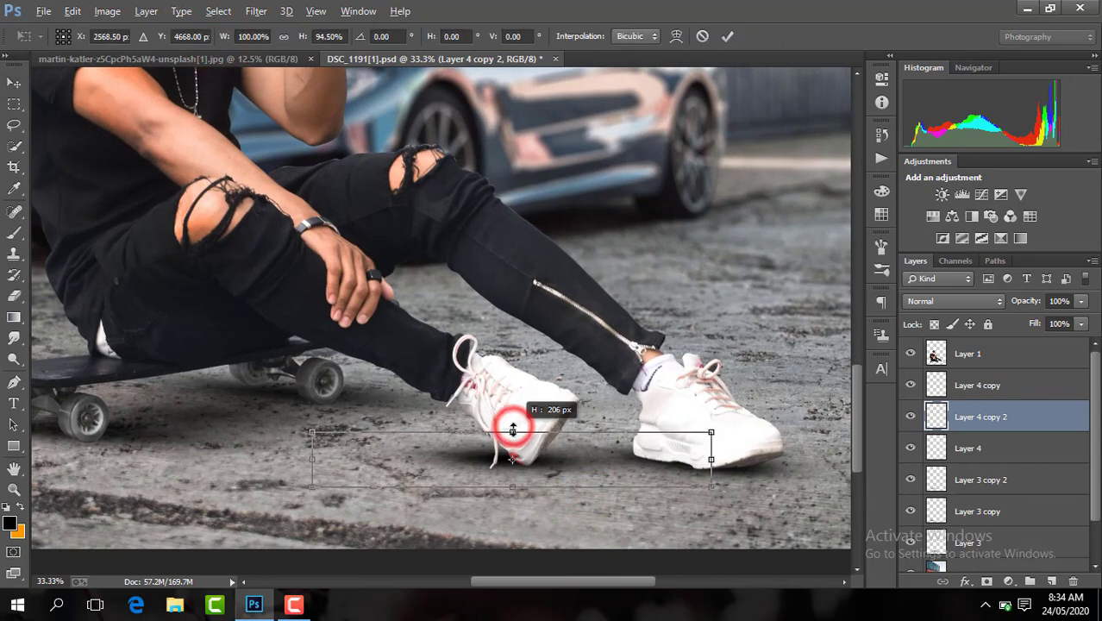
{"action": "left_click_drag", "start_coordinate": [717, 459], "coordinate": [614, 452]}
{"action": "left_click_drag", "start_coordinate": [503, 411], "coordinate": [503, 429]}
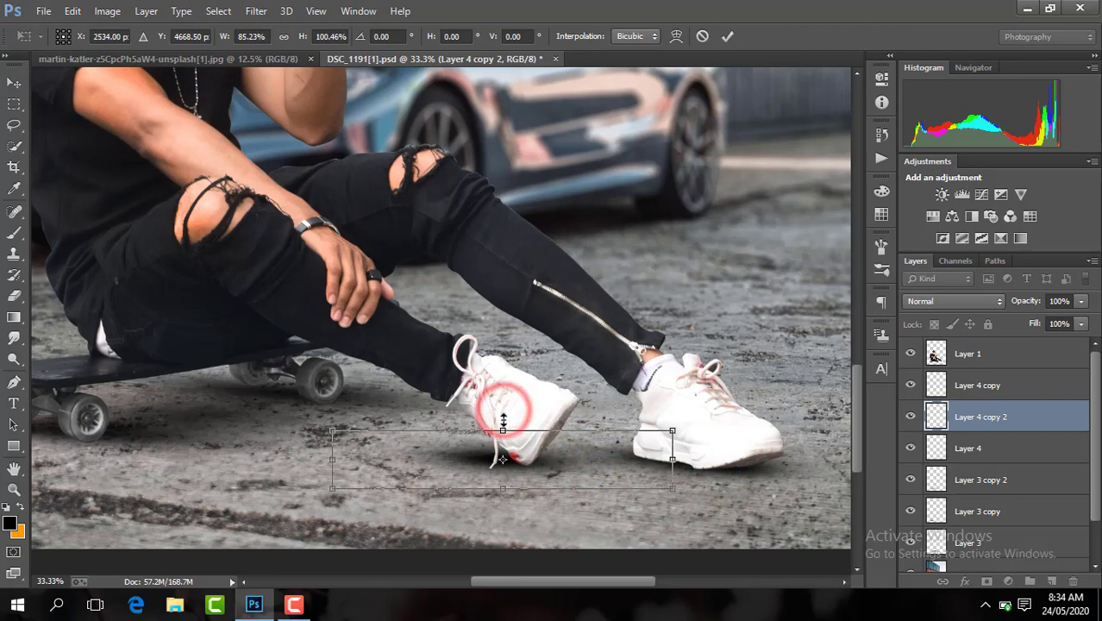
{"action": "key", "text": "Return"}
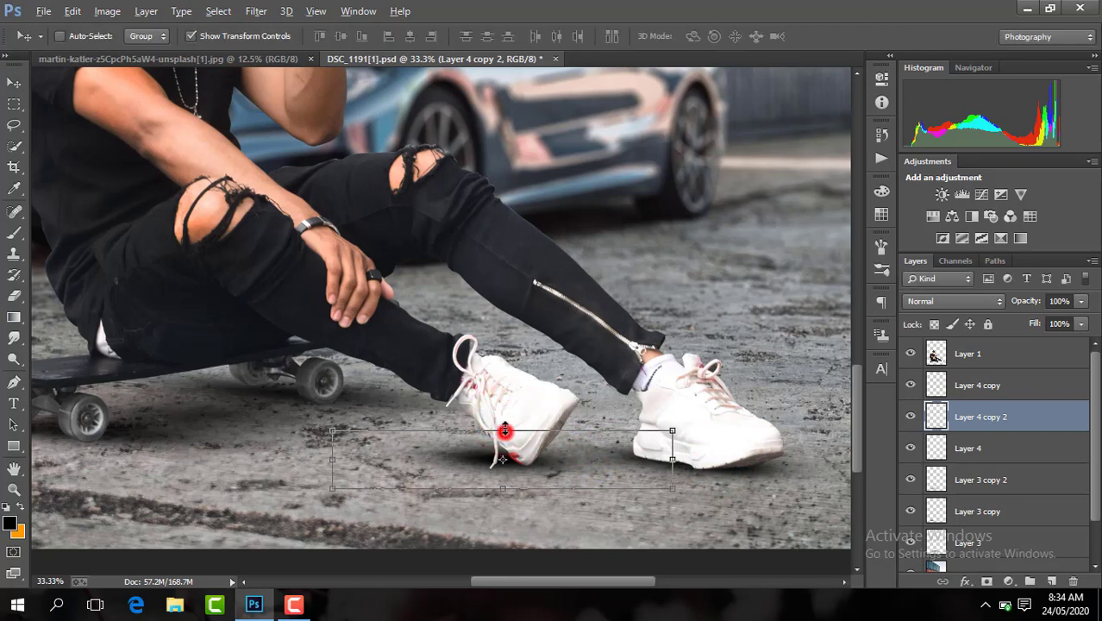
Step: Lower the left-shoe shadow to about 79% opacity and zoom out to the full image
{"action": "left_click_drag", "start_coordinate": [1080, 300], "coordinate": [1067, 324]}
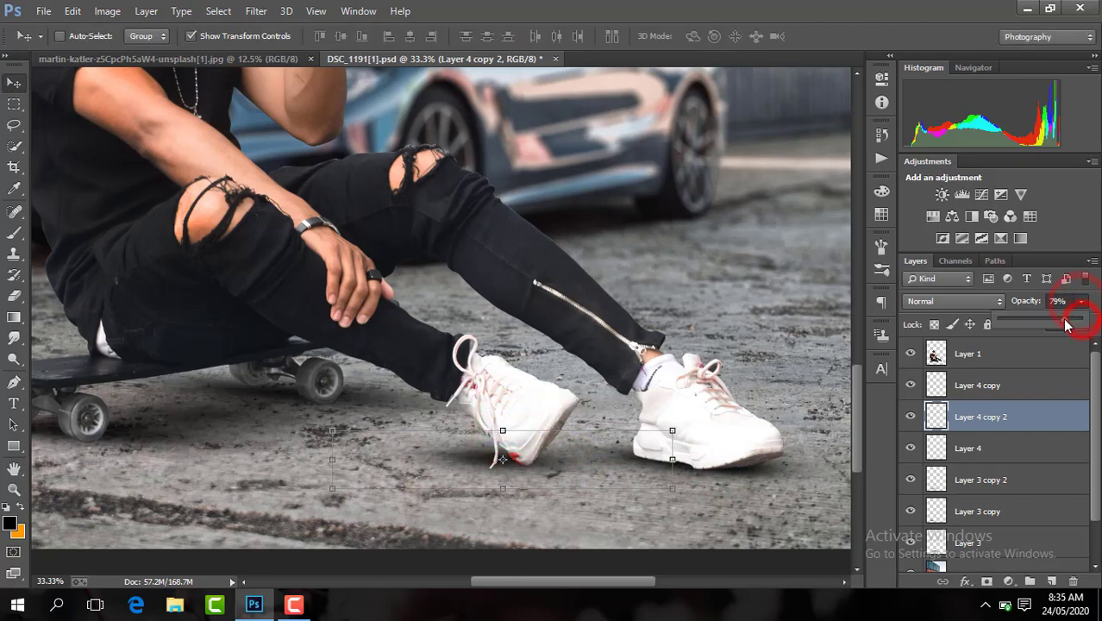
{"action": "key", "text": "ctrl+minus"}
{"action": "key", "text": "ctrl+minus"}
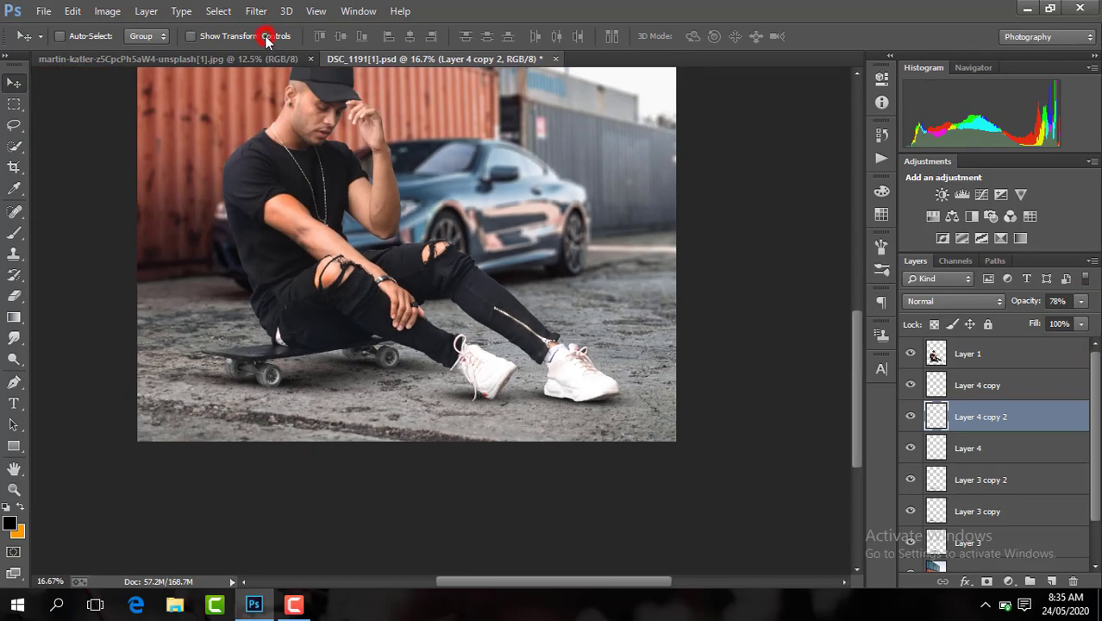
{"action": "key", "text": "ctrl+minus"}
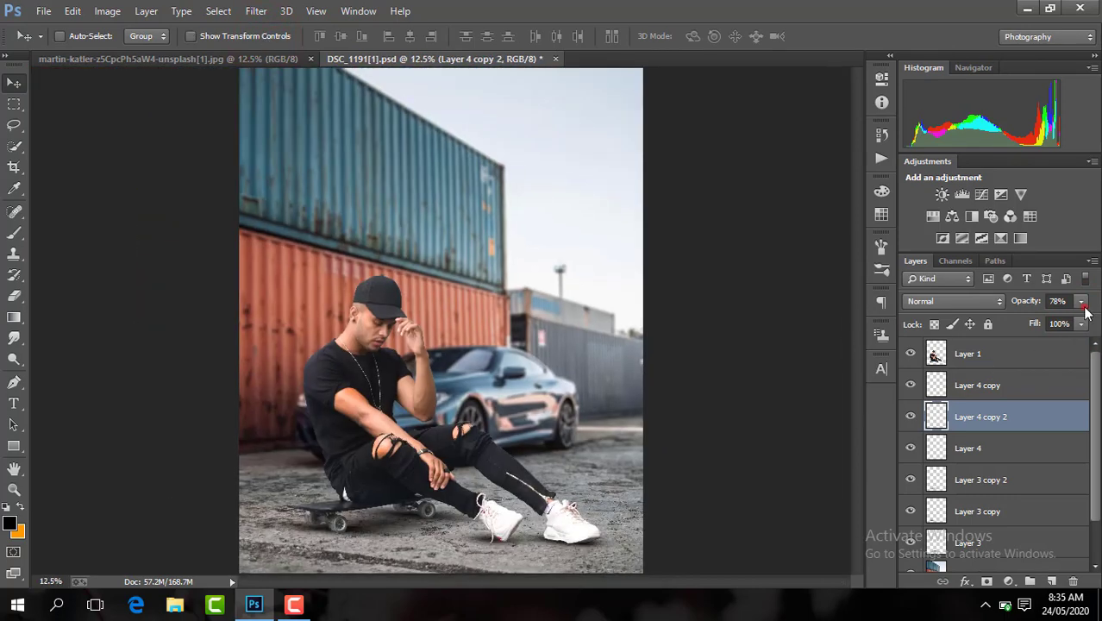
{"action": "left_click", "coordinate": [1081, 301]}
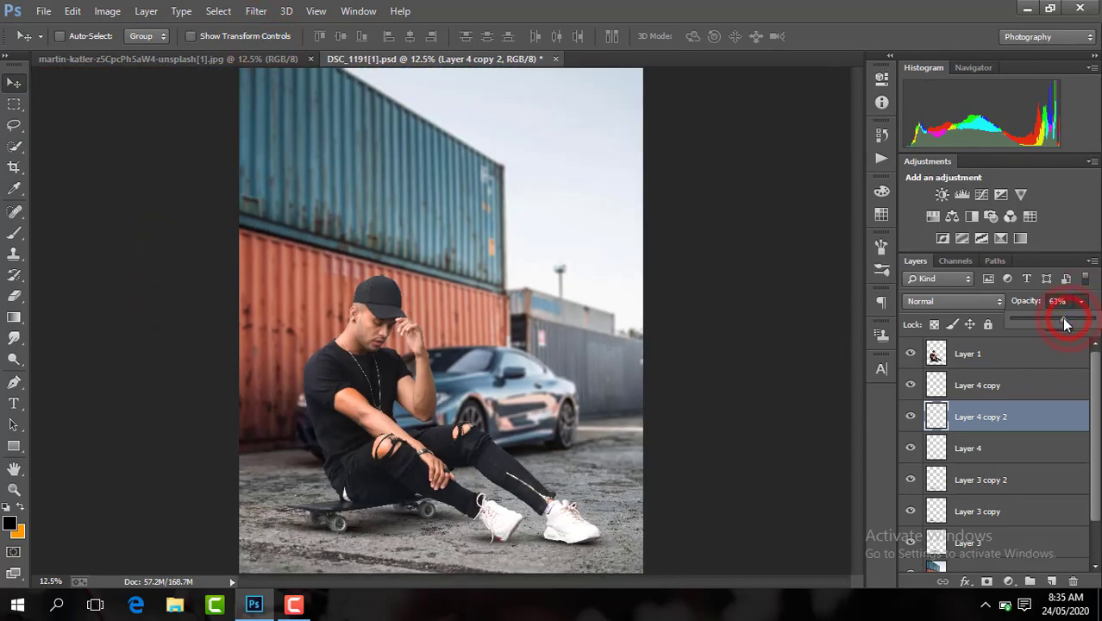
{"action": "left_click", "coordinate": [998, 385]}
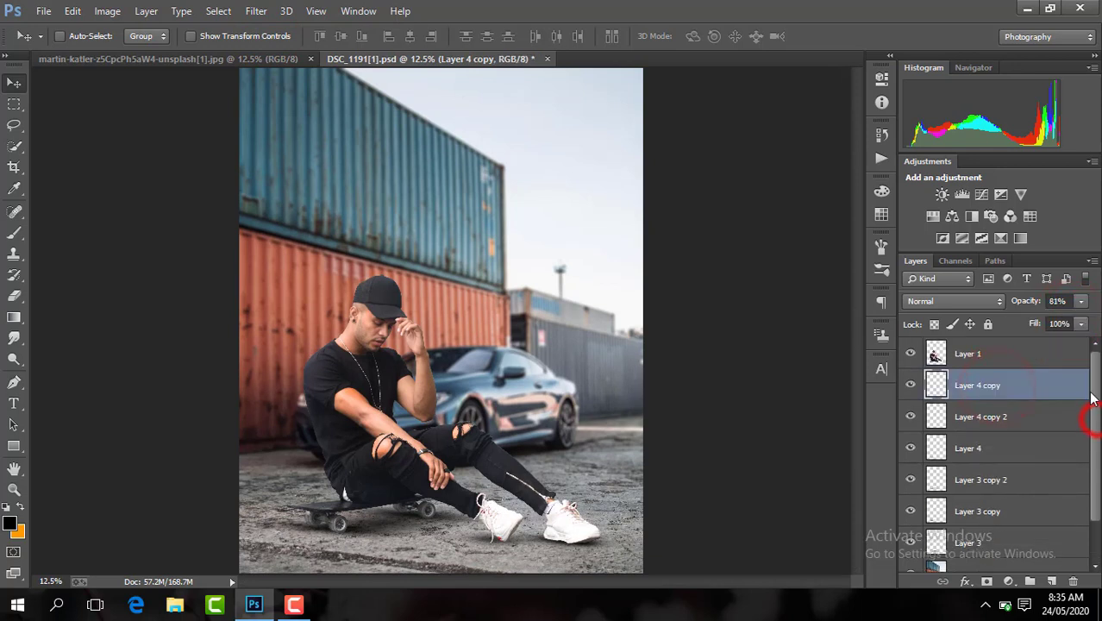
Step: Darken the image bottom with a gradient on a new layer above Layer 1 at 69% opacity
{"action": "left_click", "coordinate": [994, 362]}
{"action": "left_click", "coordinate": [1052, 581]}
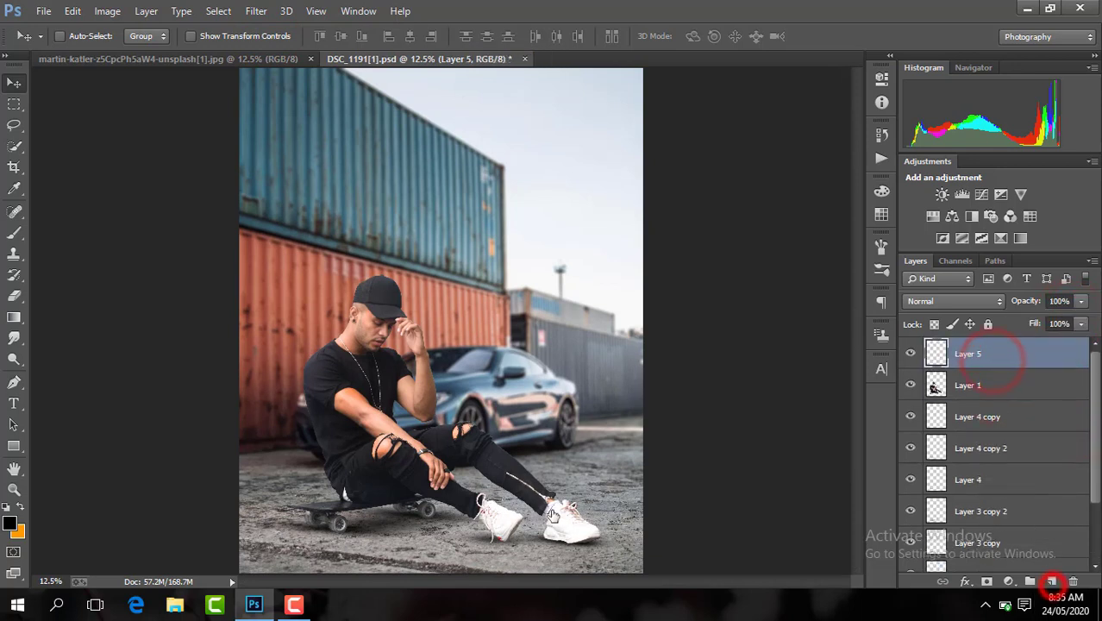
{"action": "left_click", "coordinate": [15, 316]}
{"action": "left_click_drag", "start_coordinate": [425, 573], "coordinate": [426, 573]}
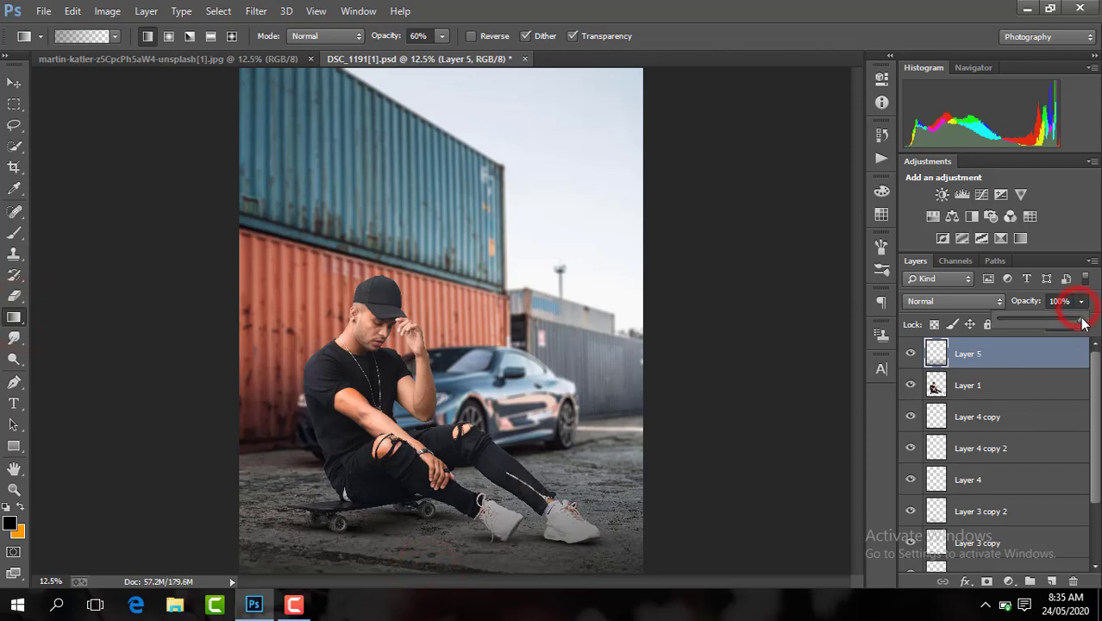
{"action": "left_click_drag", "start_coordinate": [1084, 323], "coordinate": [1059, 325]}
Step: Add a new layer above the man and clip it to his layer as a clipping mask
{"action": "left_click", "coordinate": [1028, 385]}
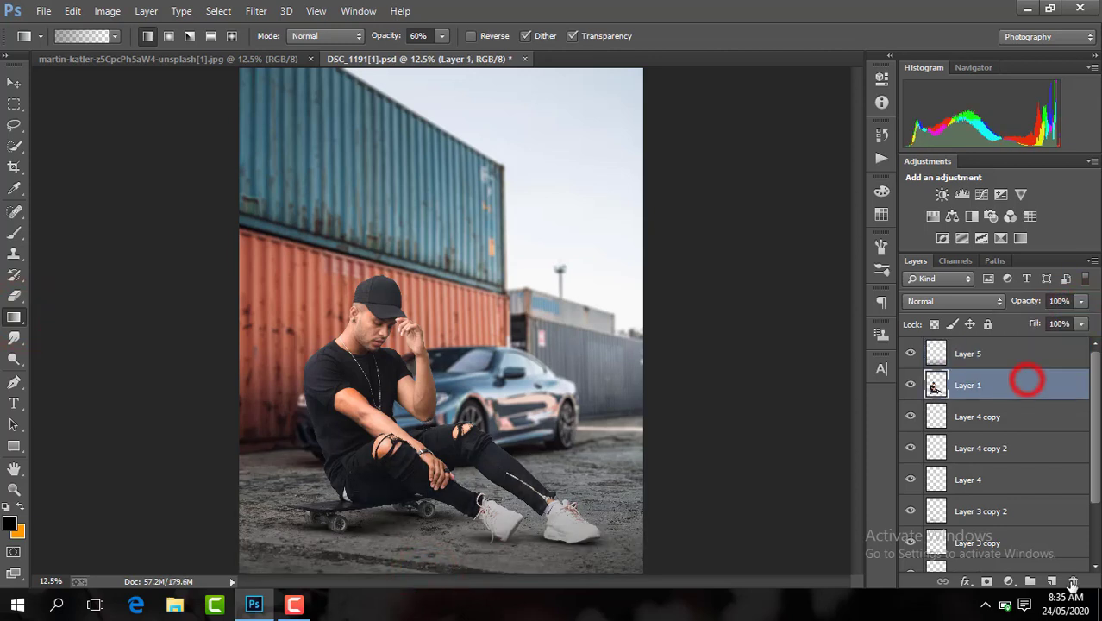
{"action": "left_click", "coordinate": [1051, 581]}
{"action": "right_click", "coordinate": [975, 386]}
{"action": "left_click", "coordinate": [682, 288]}
{"action": "key", "text": "ctrl+plus"}
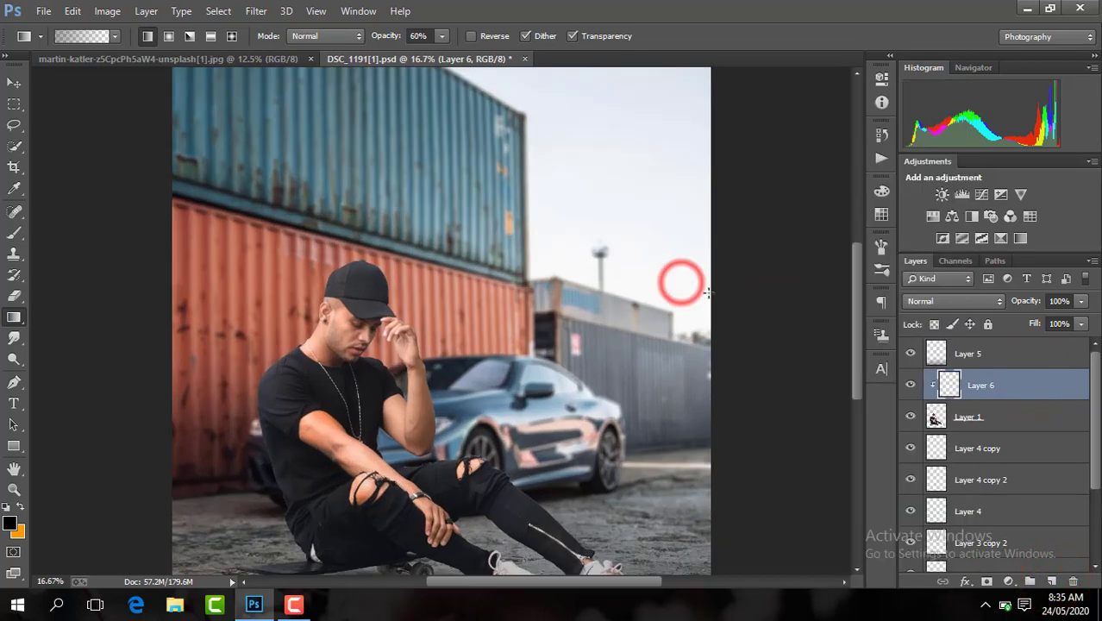
{"action": "left_click", "coordinate": [854, 367]}
Step: With a 1447 px black brush, paint shading under the shoes and skateboard
{"action": "left_click", "coordinate": [13, 235]}
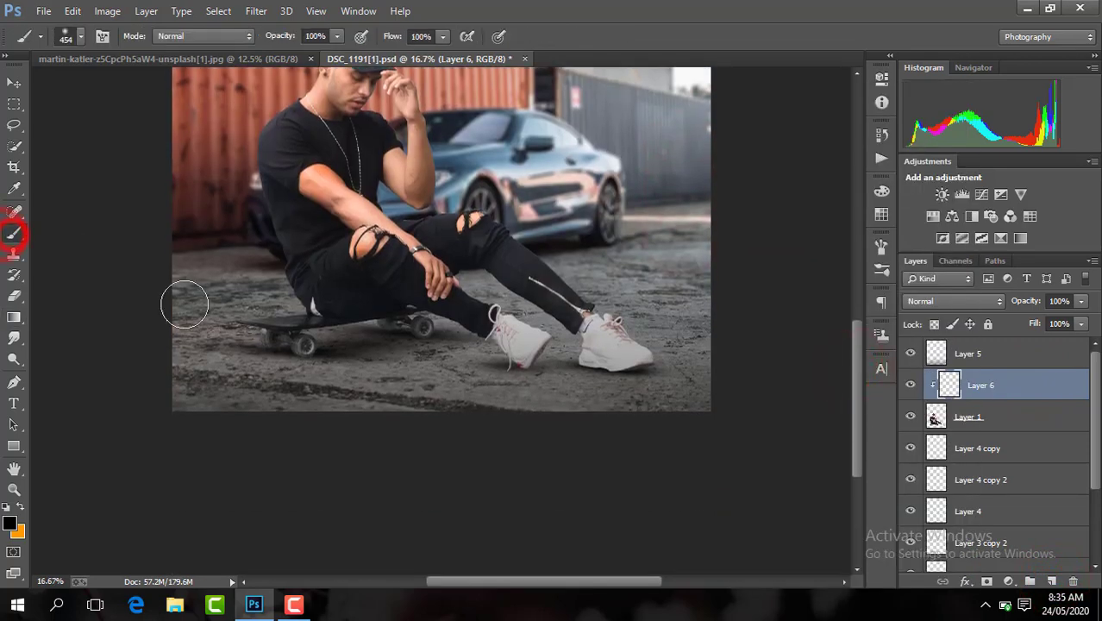
{"action": "left_click", "coordinate": [81, 36]}
{"action": "left_click_drag", "start_coordinate": [173, 90], "coordinate": [178, 90]}
{"action": "left_click", "coordinate": [328, 443]}
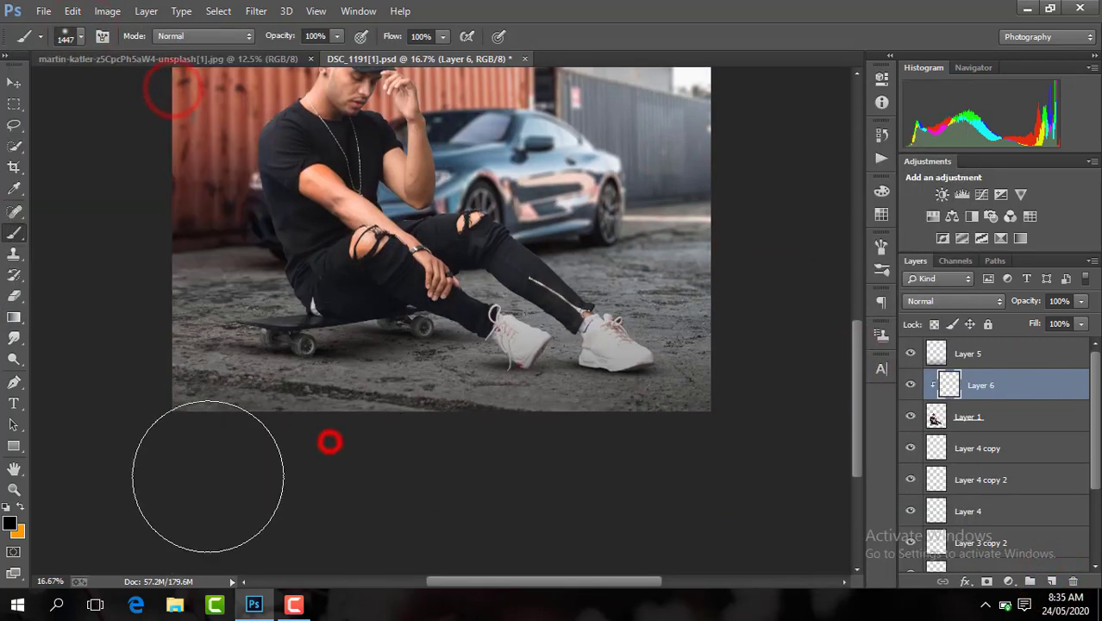
{"action": "left_click", "coordinate": [469, 488]}
{"action": "left_click", "coordinate": [493, 456]}
{"action": "left_click", "coordinate": [648, 468]}
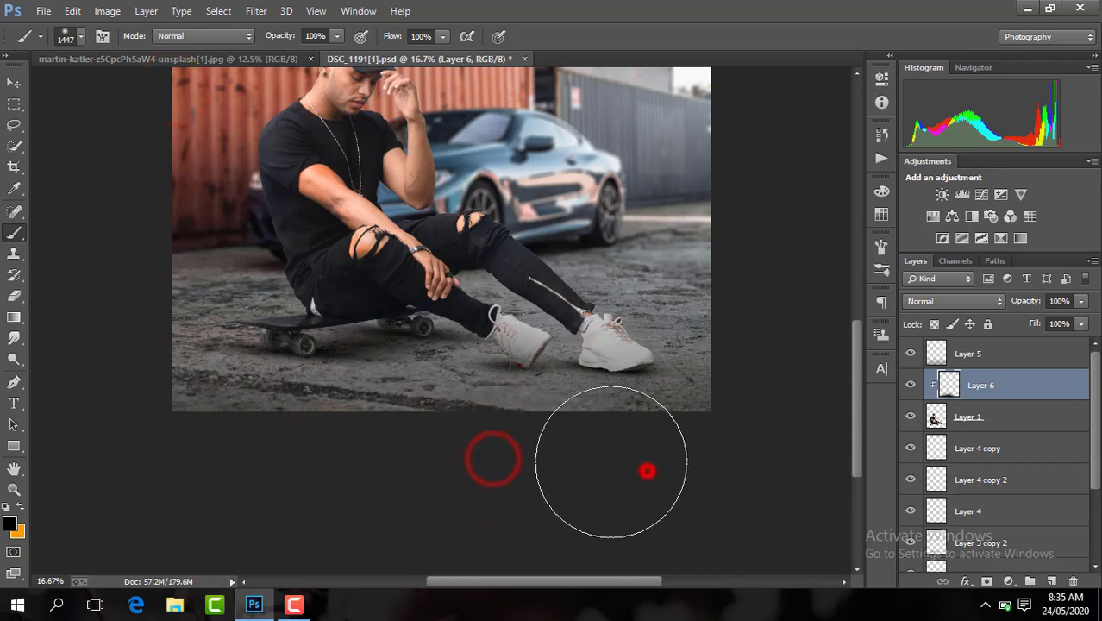
{"action": "left_click", "coordinate": [488, 460]}
Step: Add more shading along the bottom edge, then set the clipped layer to about 78% opacity
{"action": "left_click", "coordinate": [325, 418]}
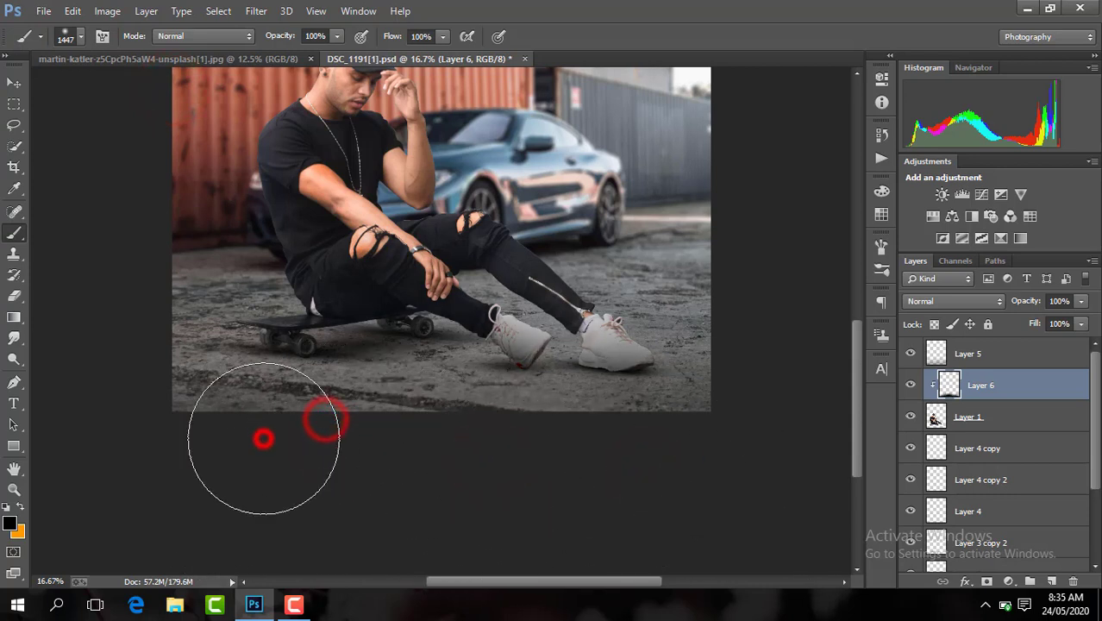
{"action": "left_click", "coordinate": [263, 438]}
{"action": "left_click", "coordinate": [404, 451]}
{"action": "left_click", "coordinate": [635, 483]}
{"action": "key", "text": "ctrl+minus"}
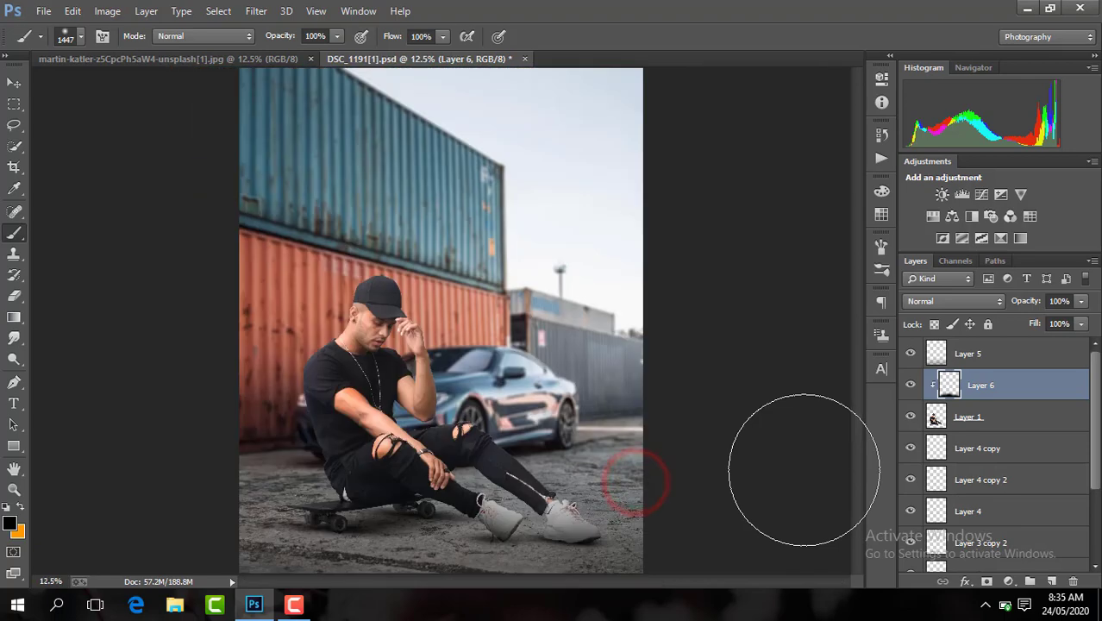
{"action": "left_click", "coordinate": [910, 386]}
{"action": "left_click", "coordinate": [911, 386]}
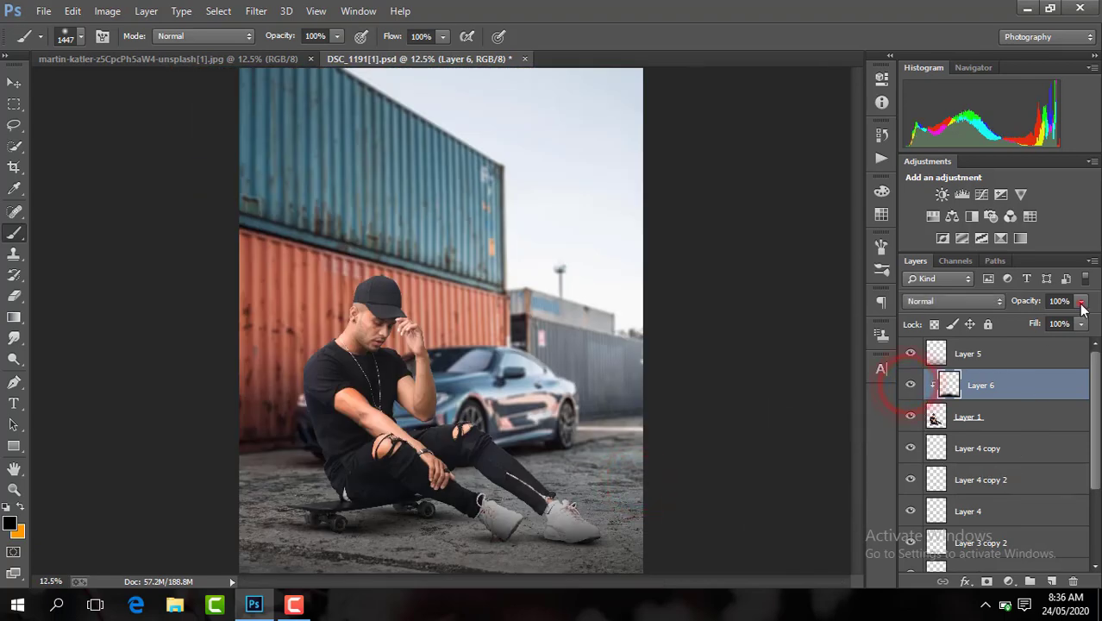
{"action": "left_click_drag", "start_coordinate": [1081, 304], "coordinate": [1067, 319]}
Step: Select the man's layer and open the Filter menu
{"action": "left_click", "coordinate": [973, 393]}
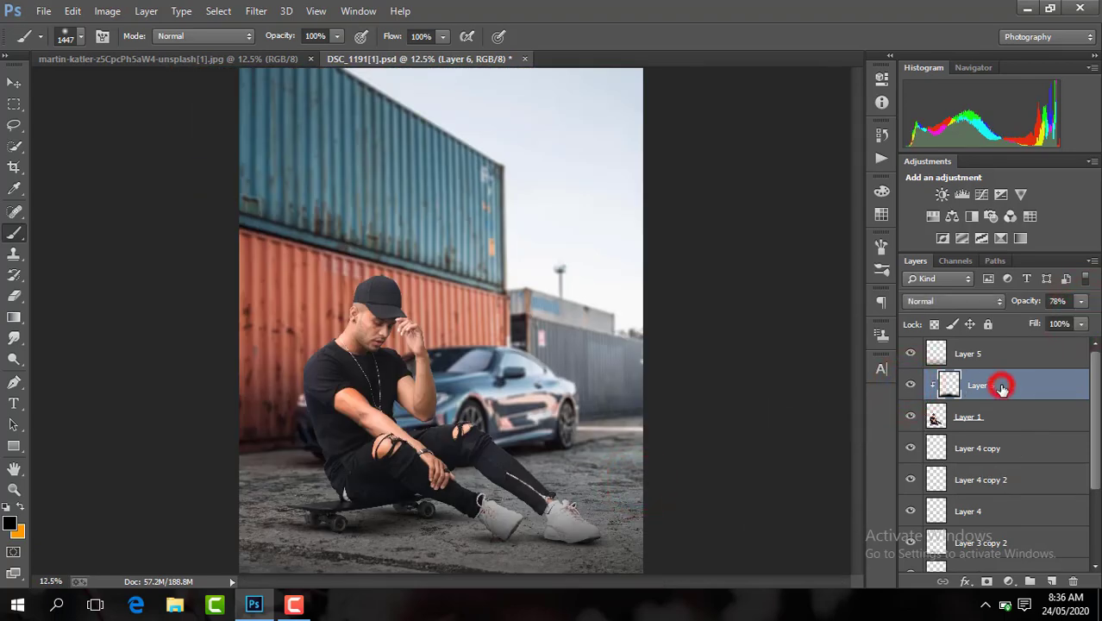
{"action": "left_click", "coordinate": [992, 418]}
{"action": "left_click", "coordinate": [256, 11]}
Step: In Camera Raw, set exposure +0.40, blacks -19, temperature +4 and contrast +12
{"action": "left_click", "coordinate": [301, 105]}
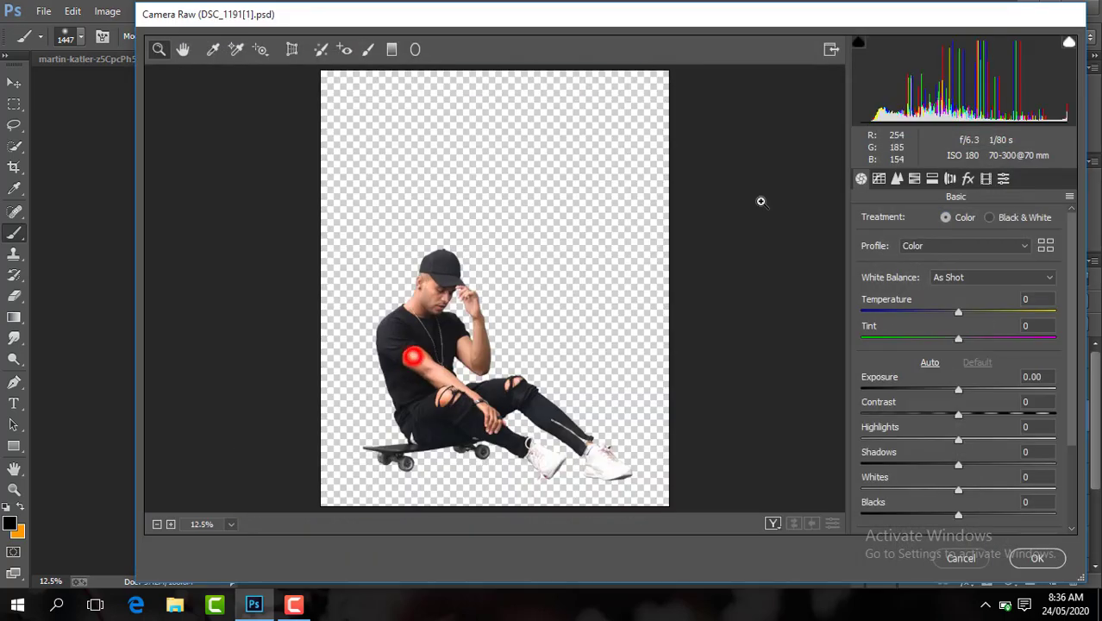
{"action": "left_click", "coordinate": [915, 178]}
{"action": "left_click", "coordinate": [861, 179]}
{"action": "left_click", "coordinate": [965, 390]}
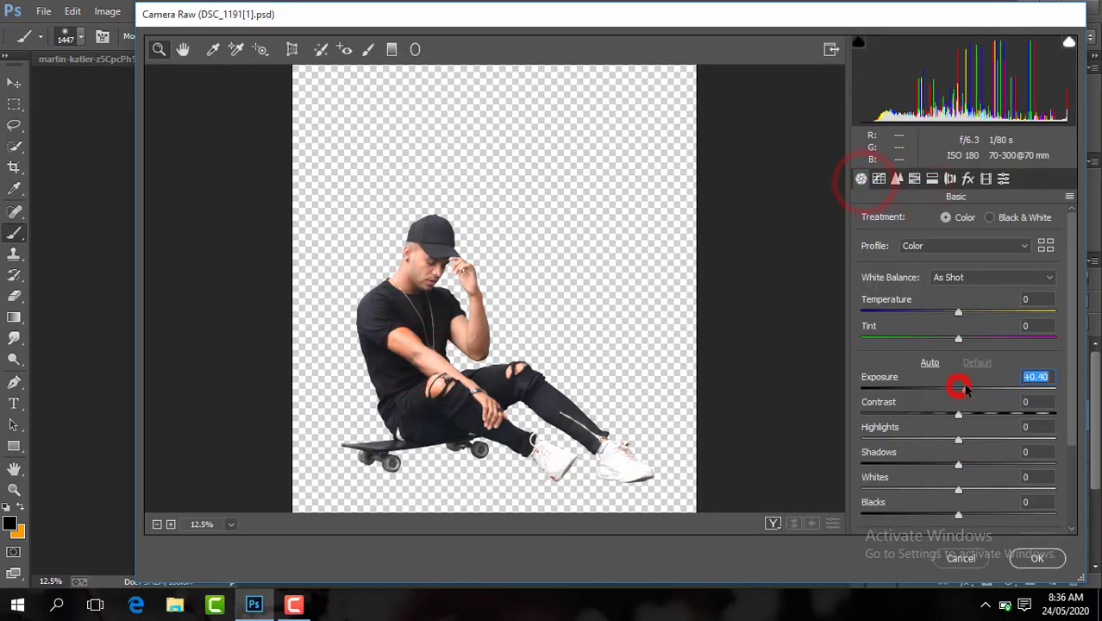
{"action": "left_click_drag", "start_coordinate": [936, 517], "coordinate": [941, 515]}
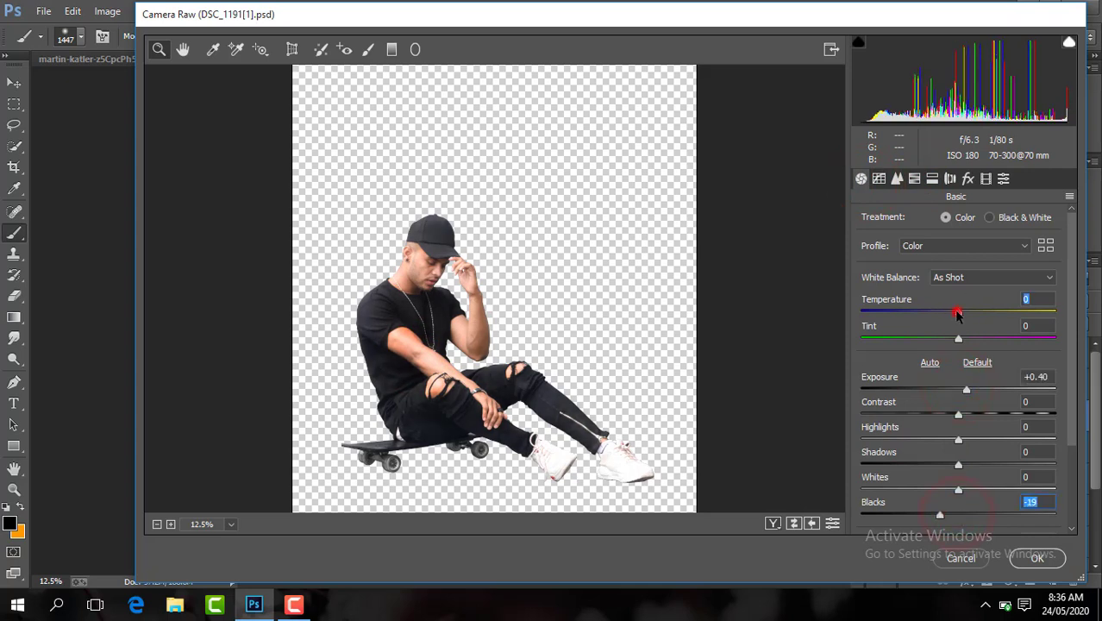
{"action": "left_click", "coordinate": [959, 311]}
{"action": "left_click", "coordinate": [968, 415]}
{"action": "left_click", "coordinate": [1070, 413]}
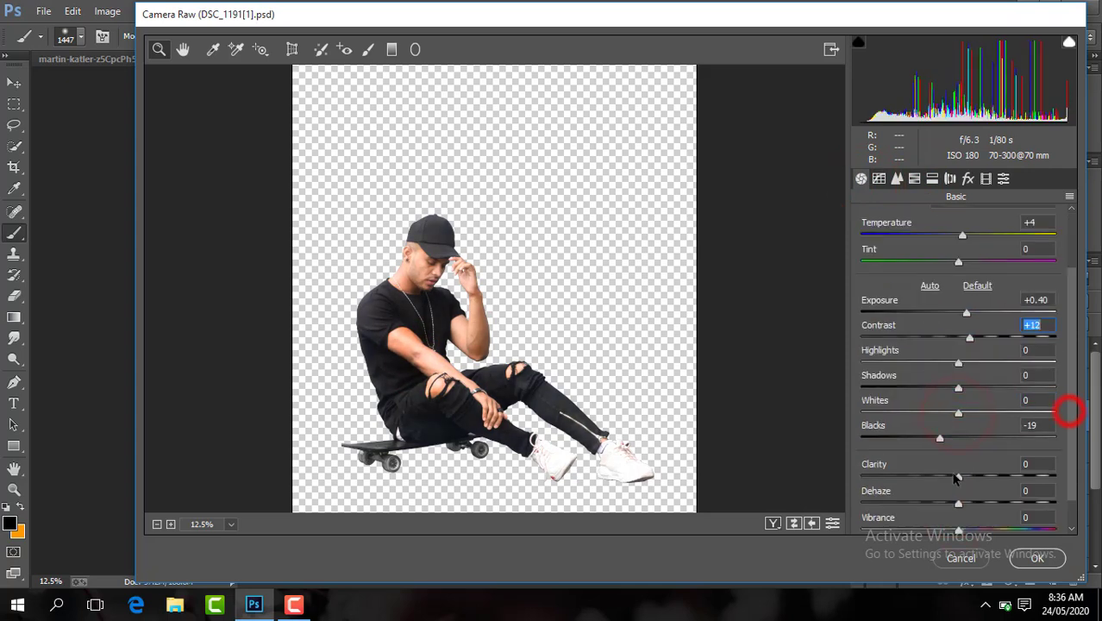
Step: Fully desaturate the yellows, raise orange luminance to +8, and apply the grade
{"action": "left_click", "coordinate": [915, 179]}
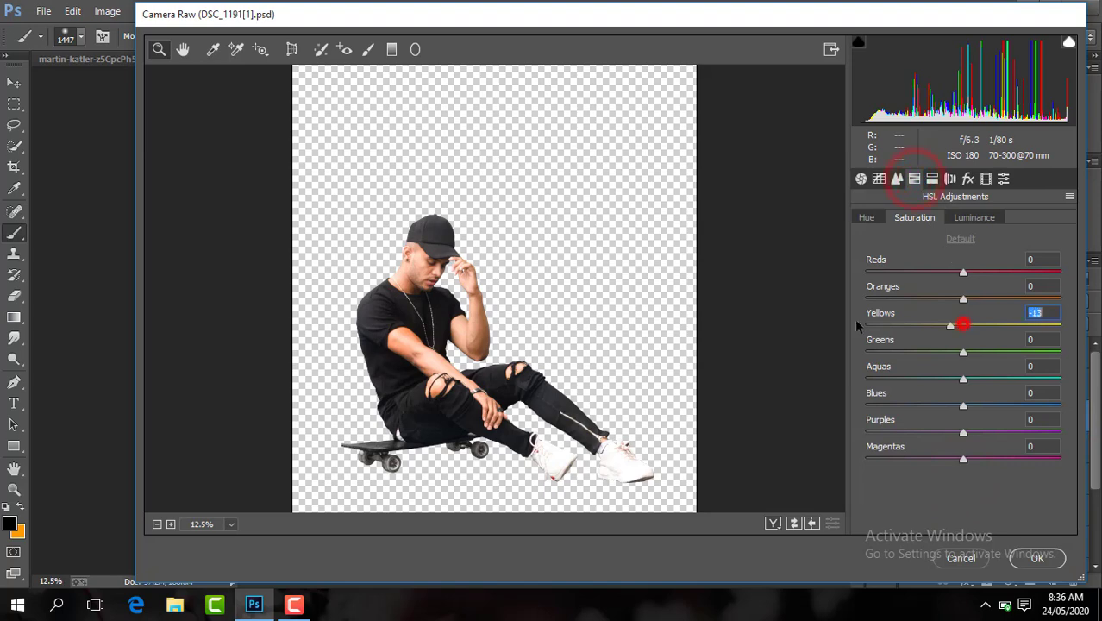
{"action": "left_click_drag", "start_coordinate": [858, 326], "coordinate": [863, 326]}
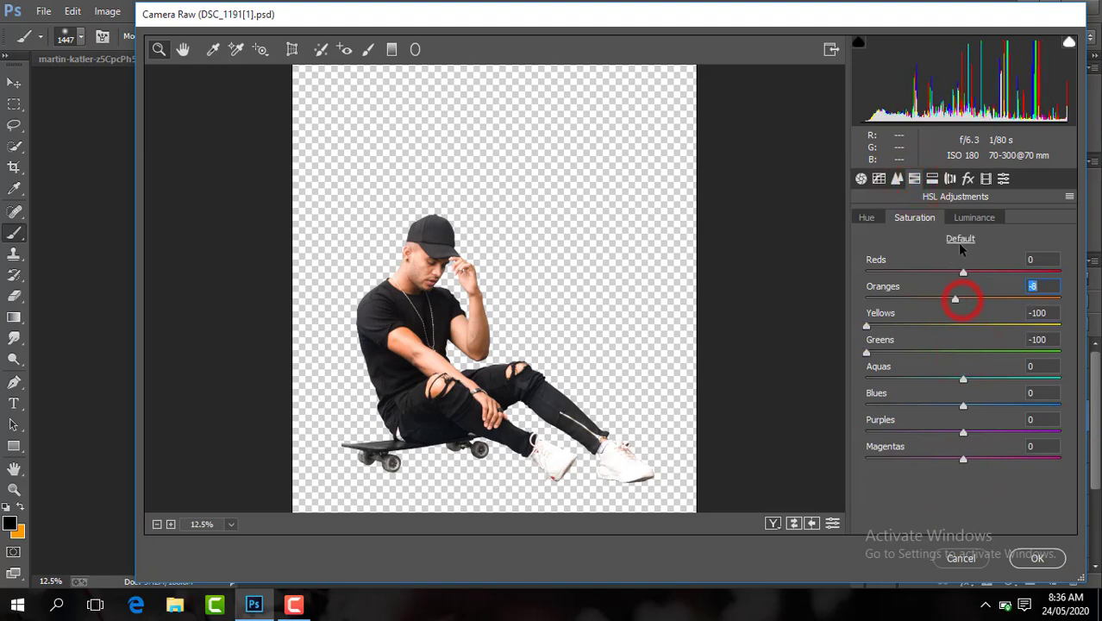
{"action": "left_click", "coordinate": [974, 217]}
{"action": "left_click", "coordinate": [969, 299]}
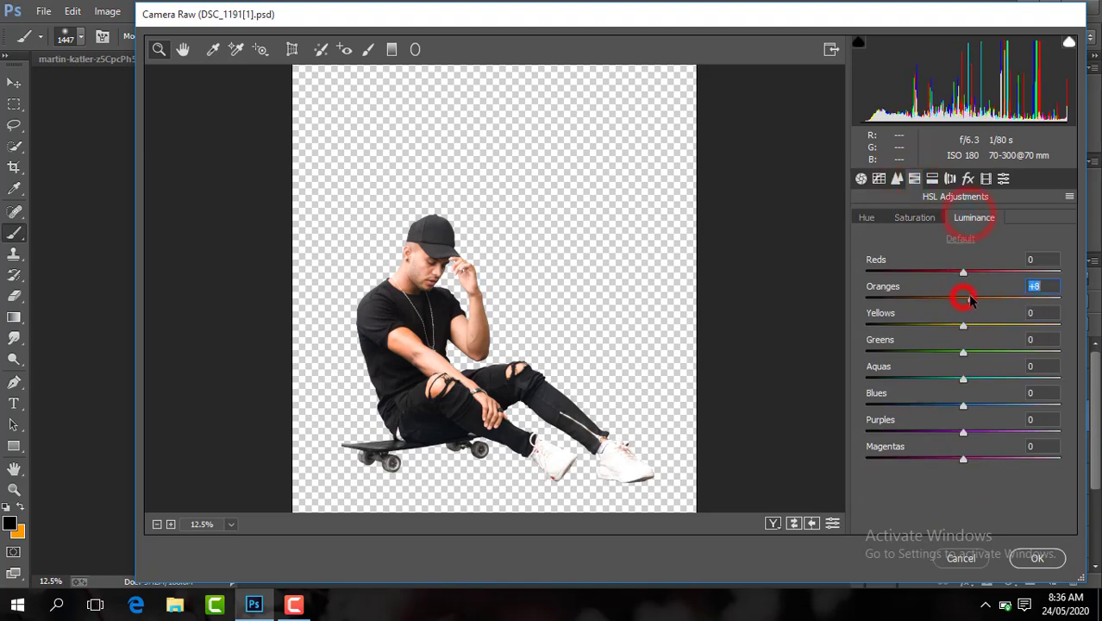
{"action": "left_click", "coordinate": [1036, 557]}
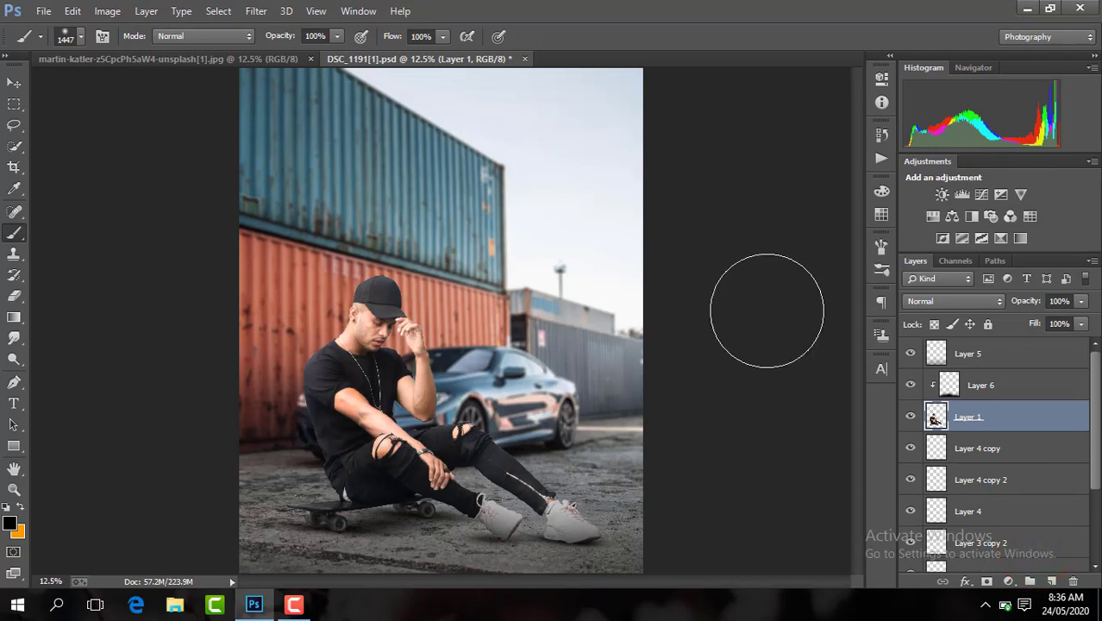
Step: Add a new layer below Layer 1, squashed into a wide shadow under the feet
{"action": "left_click", "coordinate": [1032, 448]}
{"action": "left_click", "coordinate": [1052, 580]}
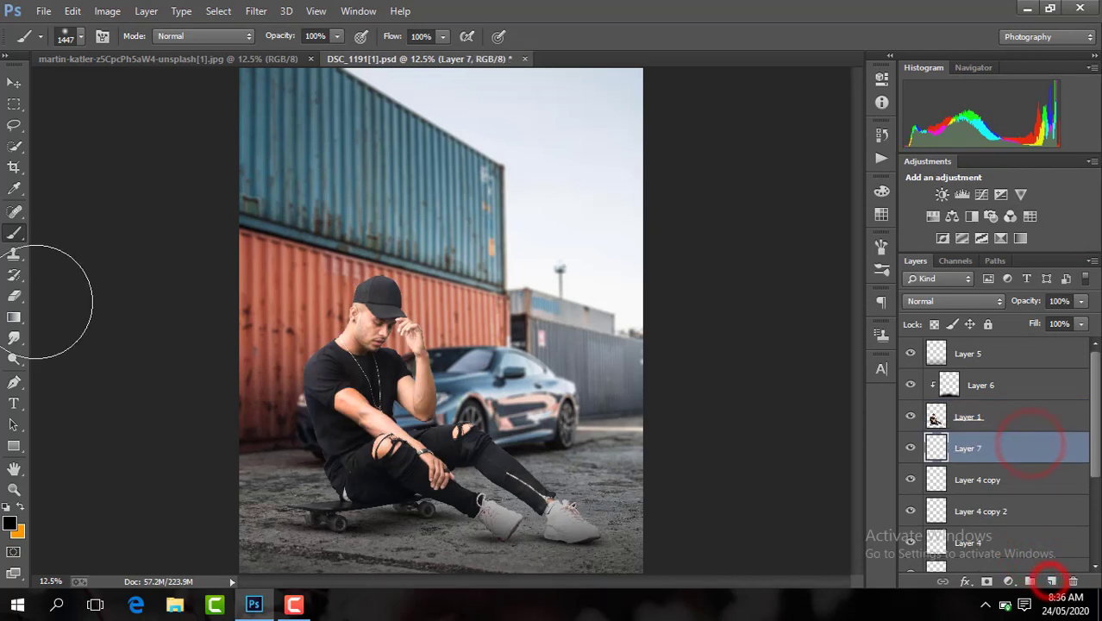
{"action": "left_click", "coordinate": [14, 82]}
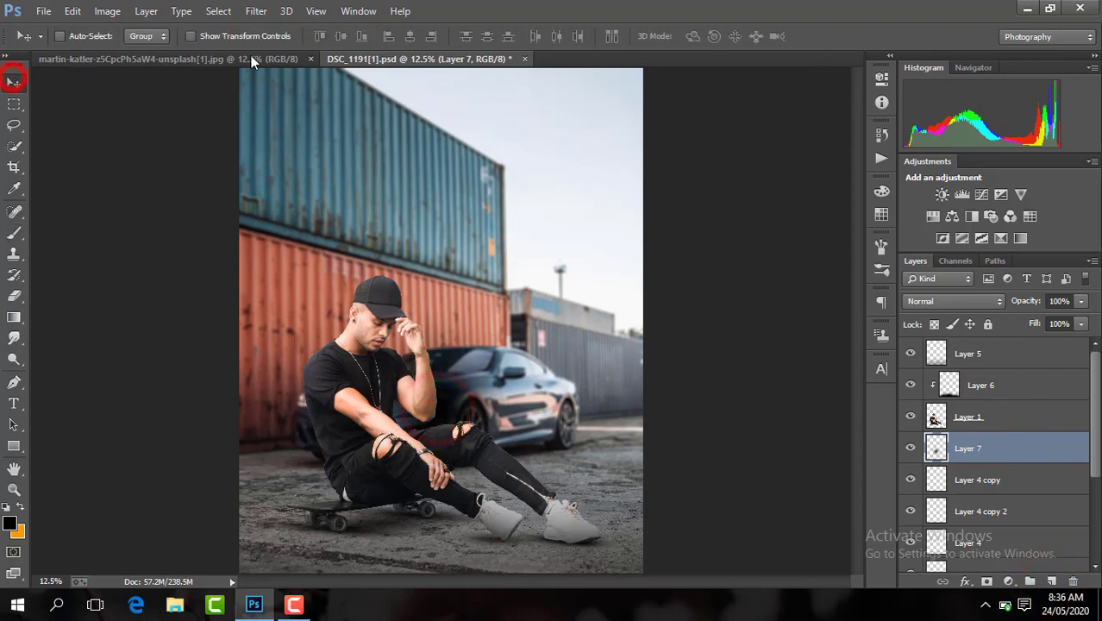
{"action": "left_click", "coordinate": [246, 36]}
{"action": "left_click_drag", "start_coordinate": [553, 287], "coordinate": [608, 247]}
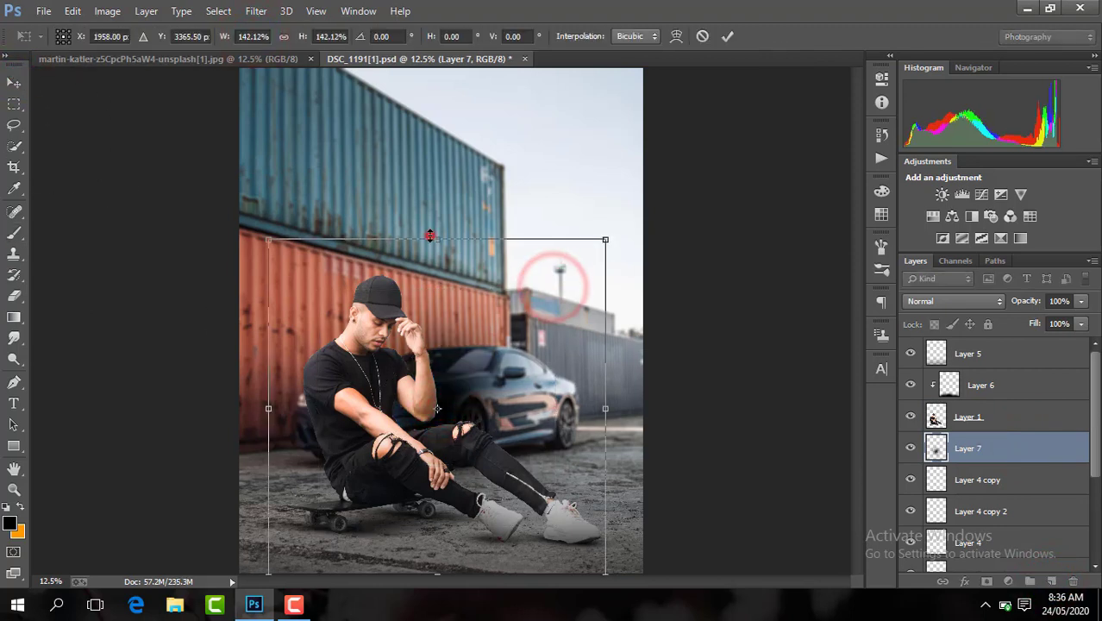
{"action": "left_click_drag", "start_coordinate": [431, 234], "coordinate": [421, 351]}
{"action": "key", "text": "Return"}
{"action": "left_click_drag", "start_coordinate": [518, 374], "coordinate": [507, 528]}
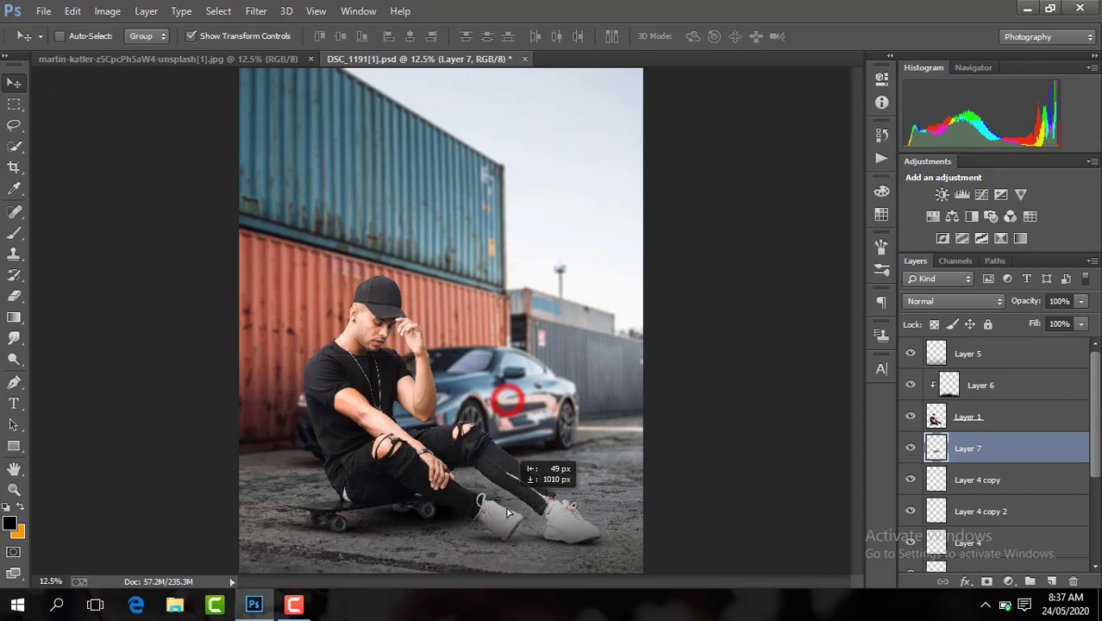
Step: Flatten and widen the shadow further with a second Free Transform
{"action": "key", "text": "ctrl+plus"}
{"action": "left_click_drag", "start_coordinate": [858, 375], "coordinate": [856, 455]}
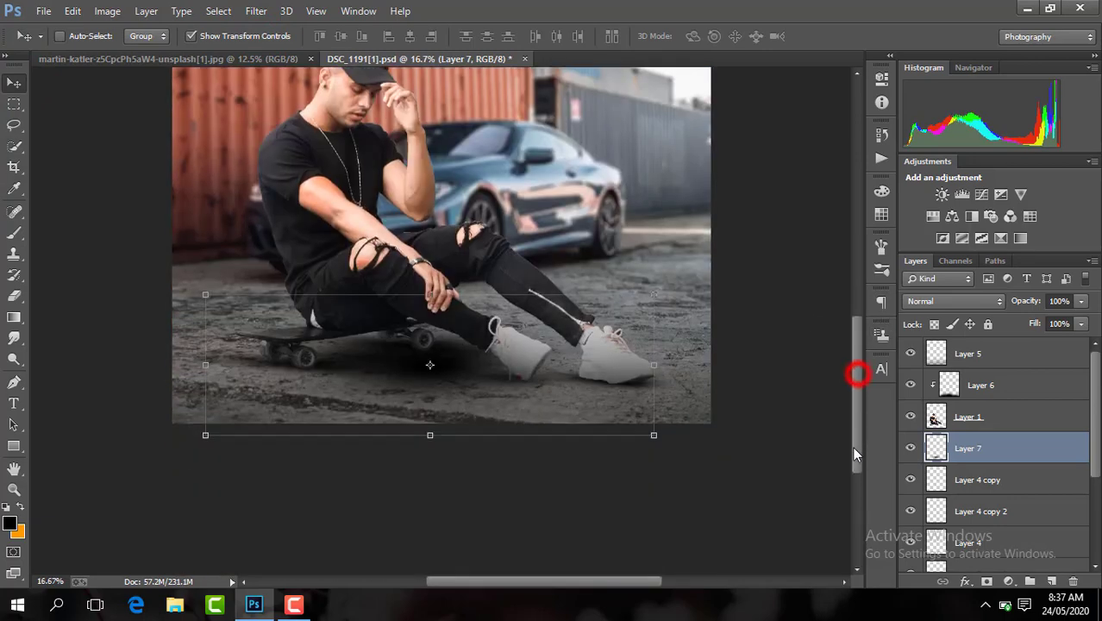
{"action": "key", "text": "ctrl+t"}
{"action": "left_click_drag", "start_coordinate": [430, 293], "coordinate": [429, 321]}
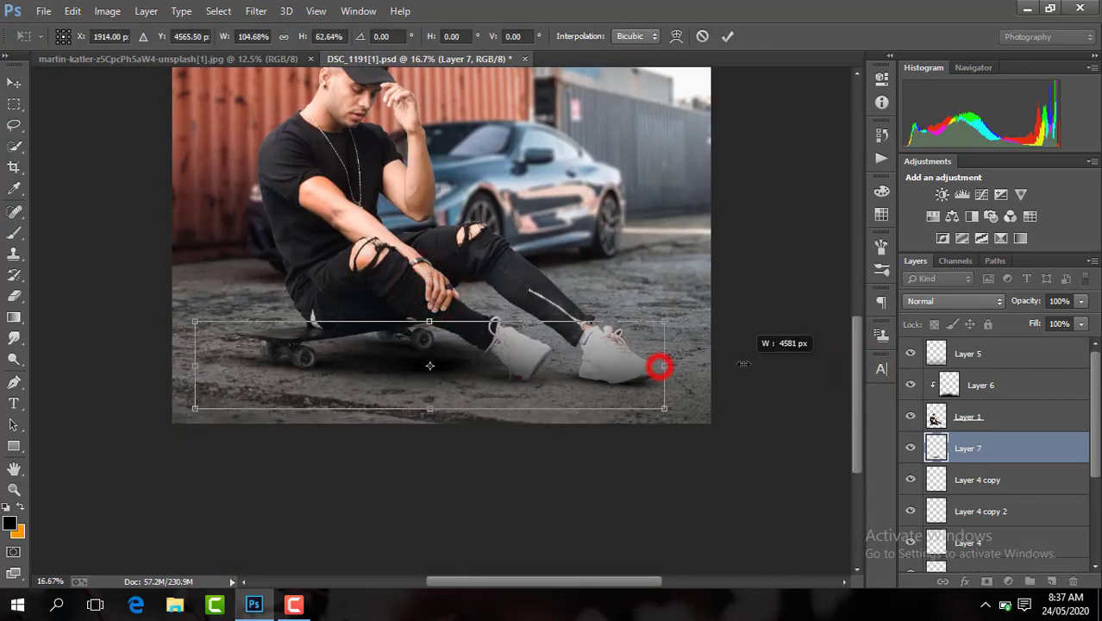
{"action": "left_click_drag", "start_coordinate": [654, 365], "coordinate": [739, 365]}
{"action": "key", "text": "Return"}
Step: Fade the shadow to 60% opacity and widen it further on both sides
{"action": "left_click", "coordinate": [1086, 302]}
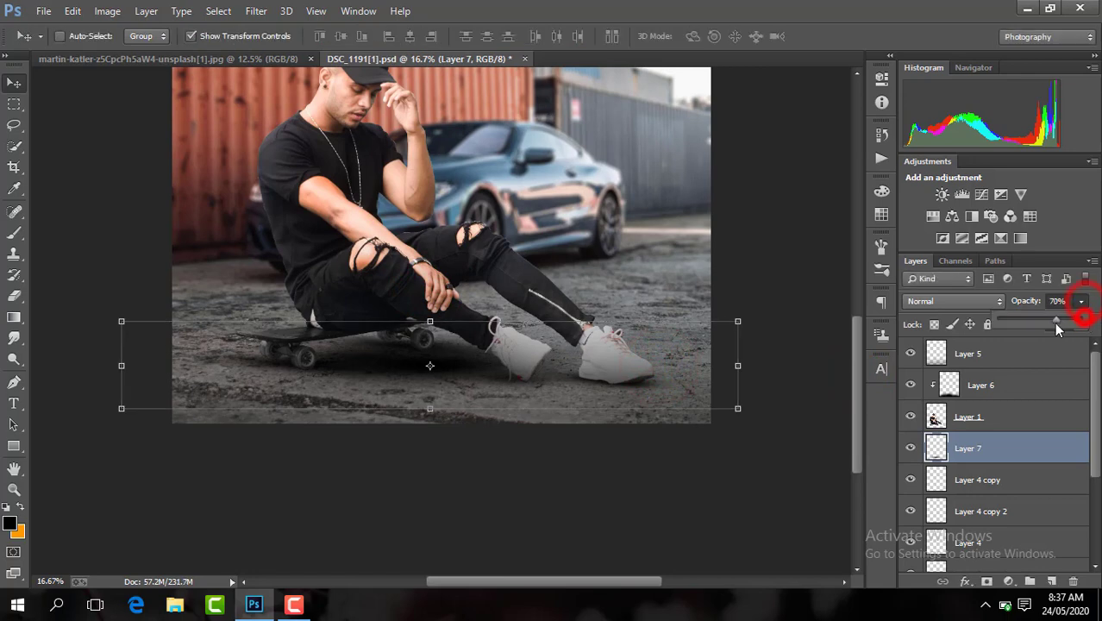
{"action": "left_click_drag", "start_coordinate": [1057, 327], "coordinate": [1049, 327]}
{"action": "left_click", "coordinate": [571, 352]}
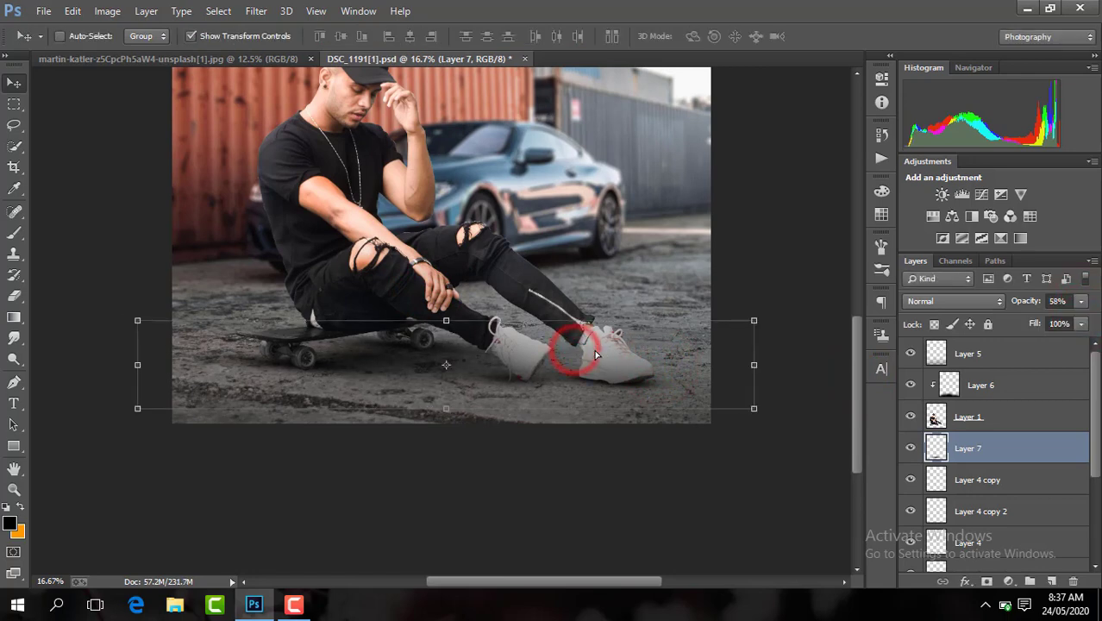
{"action": "key", "text": "ctrl+minus"}
{"action": "left_click_drag", "start_coordinate": [675, 529], "coordinate": [755, 529]}
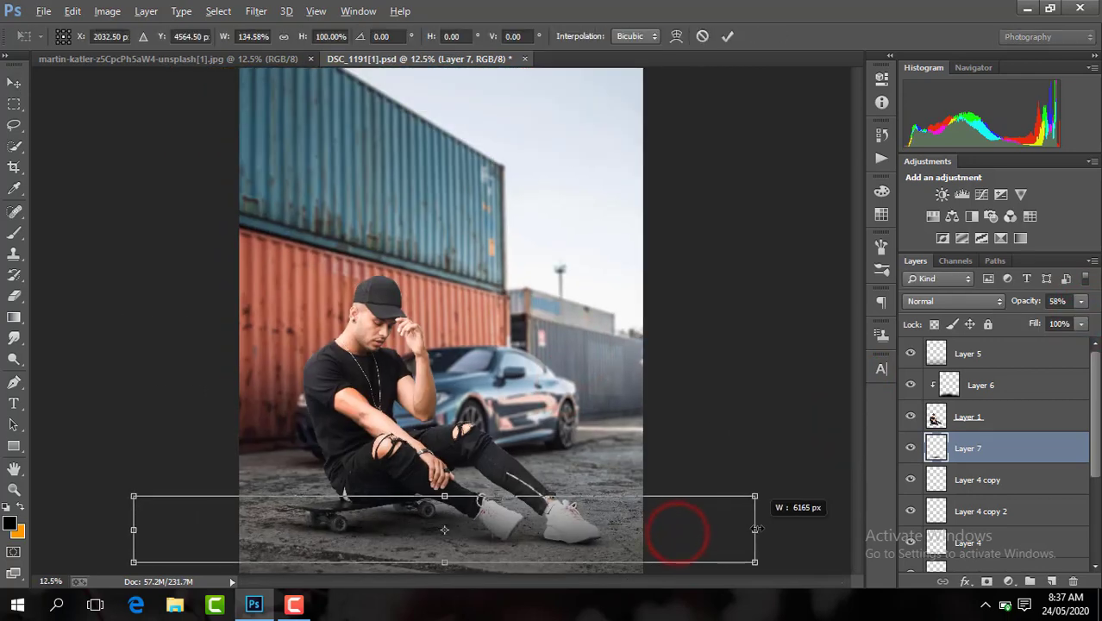
{"action": "key", "text": "Return"}
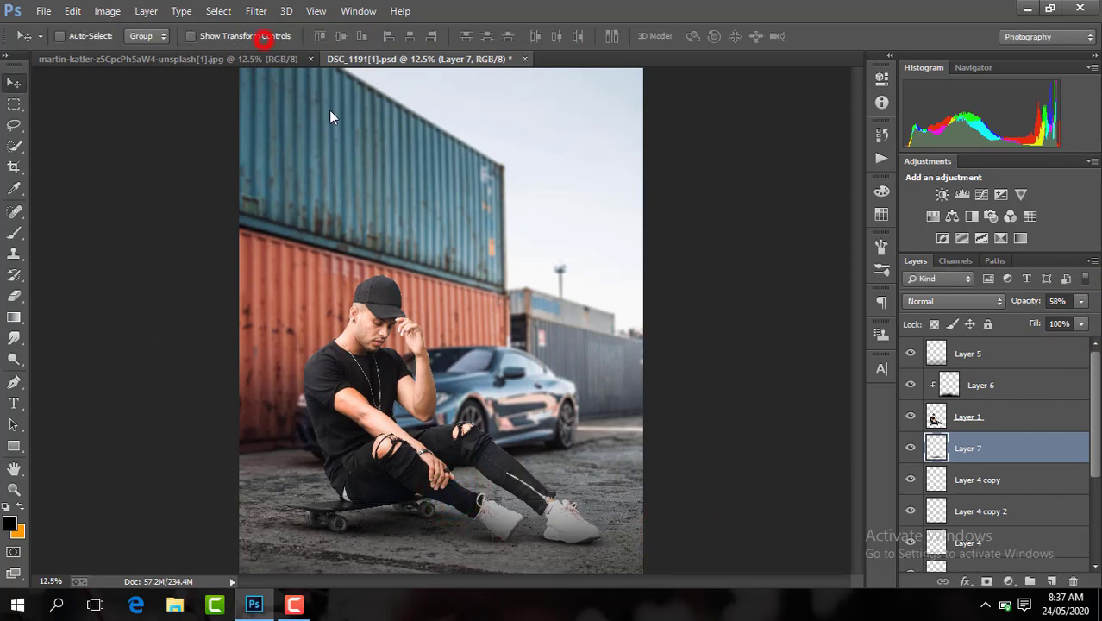
Step: Compare the shadow on and off and set its opacity to 49%
{"action": "left_click", "coordinate": [910, 449]}
{"action": "left_click", "coordinate": [1084, 301]}
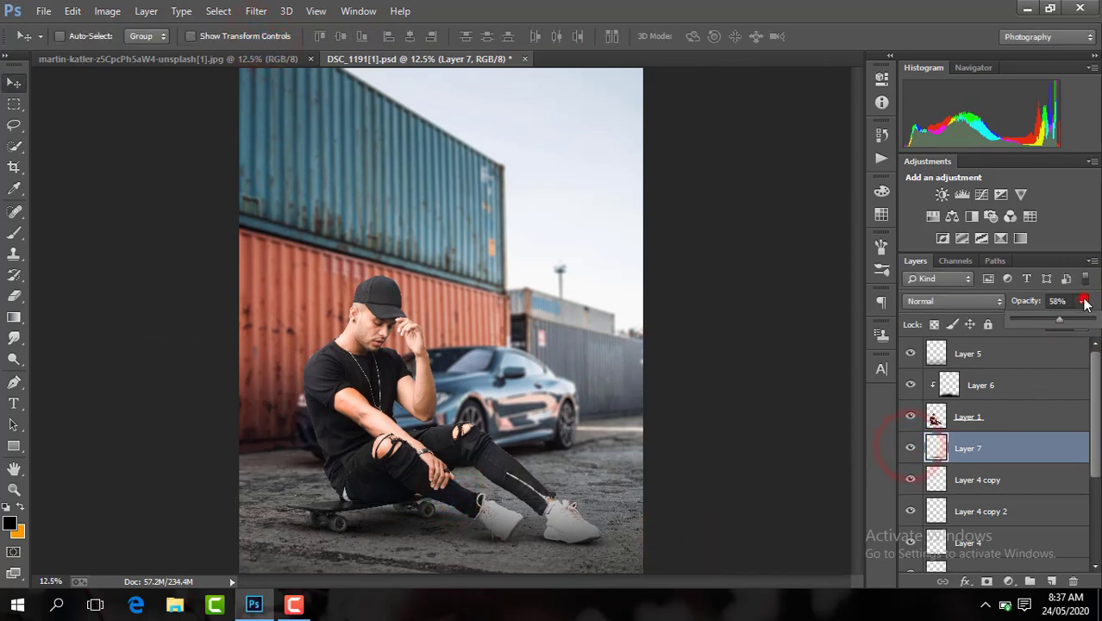
{"action": "left_click", "coordinate": [1006, 451]}
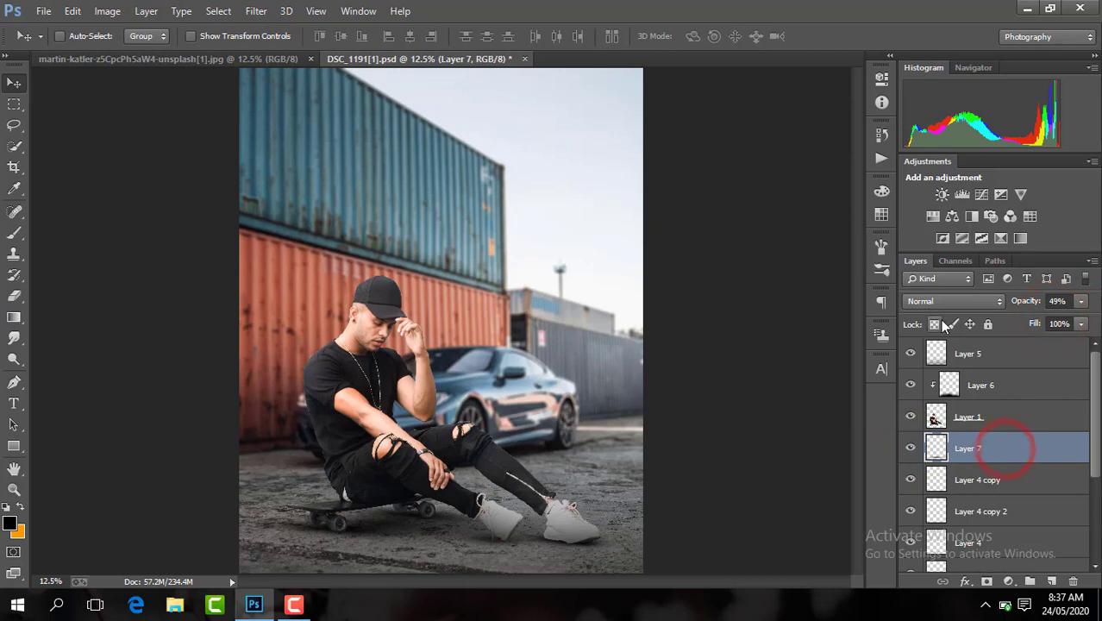
{"action": "key", "text": "ctrl+plus"}
{"action": "key", "text": "ctrl+plus"}
Step: Set up the Eraser with a hard round brush on Layer 1, zoomed in on the arm
{"action": "left_click_drag", "start_coordinate": [858, 345], "coordinate": [859, 385]}
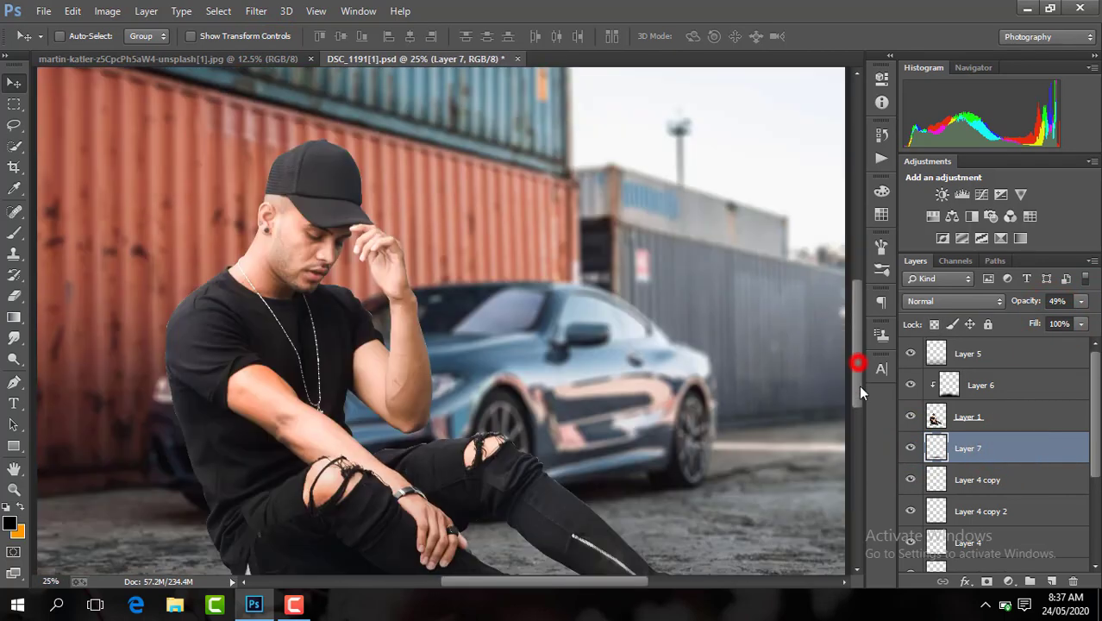
{"action": "left_click_drag", "start_coordinate": [530, 584], "coordinate": [486, 584]}
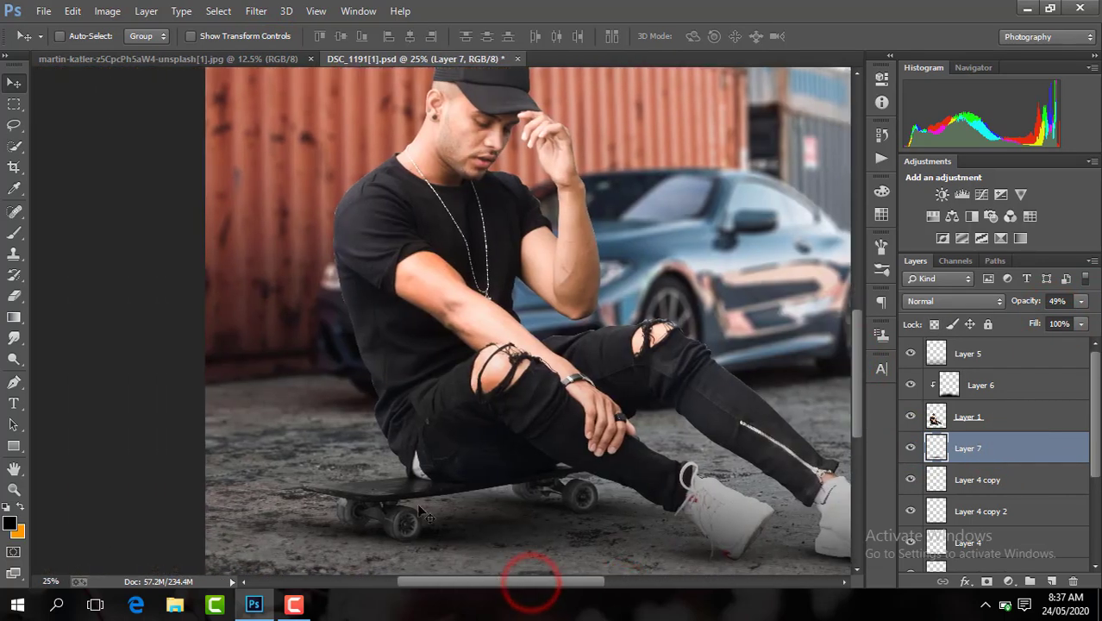
{"action": "left_click", "coordinate": [14, 296]}
{"action": "key", "text": "ctrl+plus"}
{"action": "key", "text": "ctrl+plus"}
{"action": "key", "text": "ctrl+plus"}
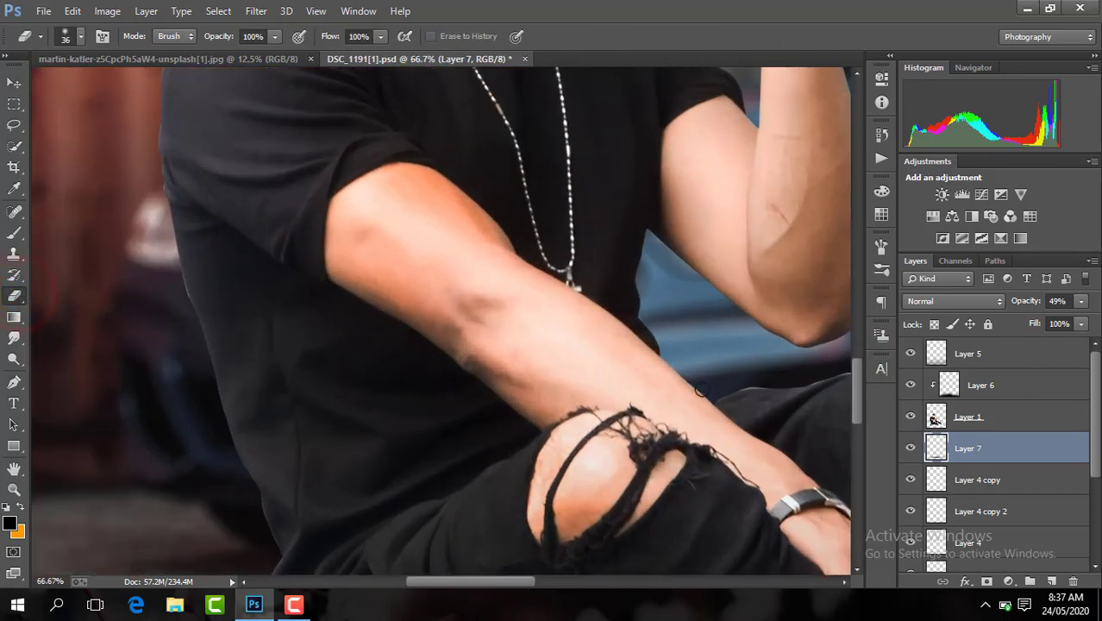
{"action": "left_click", "coordinate": [992, 418]}
{"action": "left_click", "coordinate": [81, 40]}
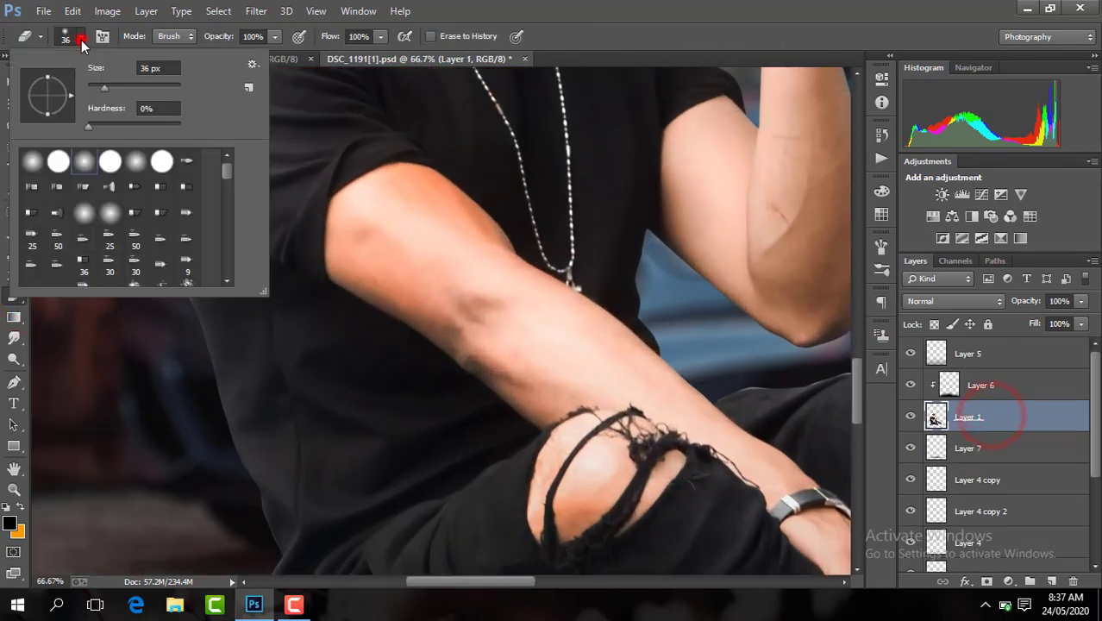
{"action": "double_click", "coordinate": [115, 167]}
{"action": "left_click", "coordinate": [177, 324], "text": "ctrl"}
Step: Erase the leftover fringe and halo along the shirt and arm edges
{"action": "left_click_drag", "start_coordinate": [450, 580], "coordinate": [423, 574]}
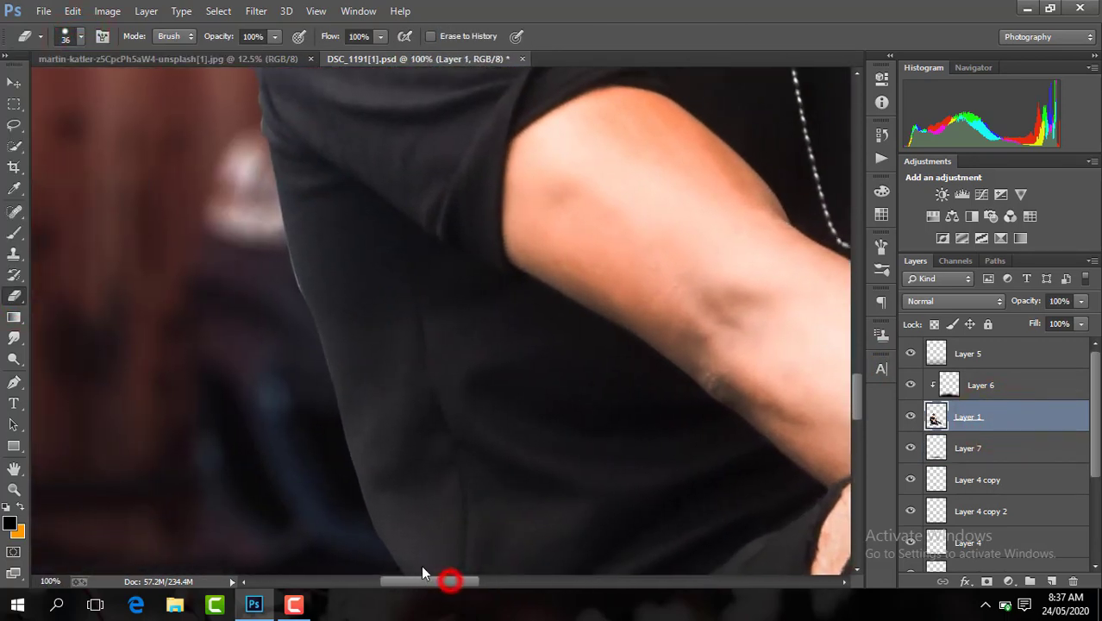
{"action": "left_click", "coordinate": [293, 313]}
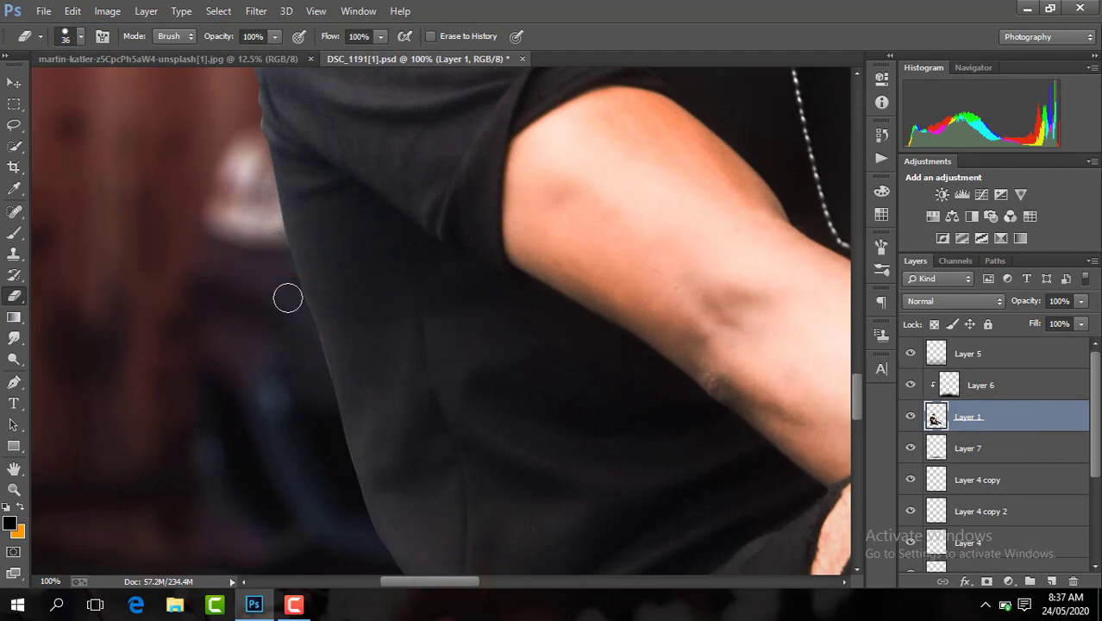
{"action": "left_click_drag", "start_coordinate": [856, 412], "coordinate": [855, 390]}
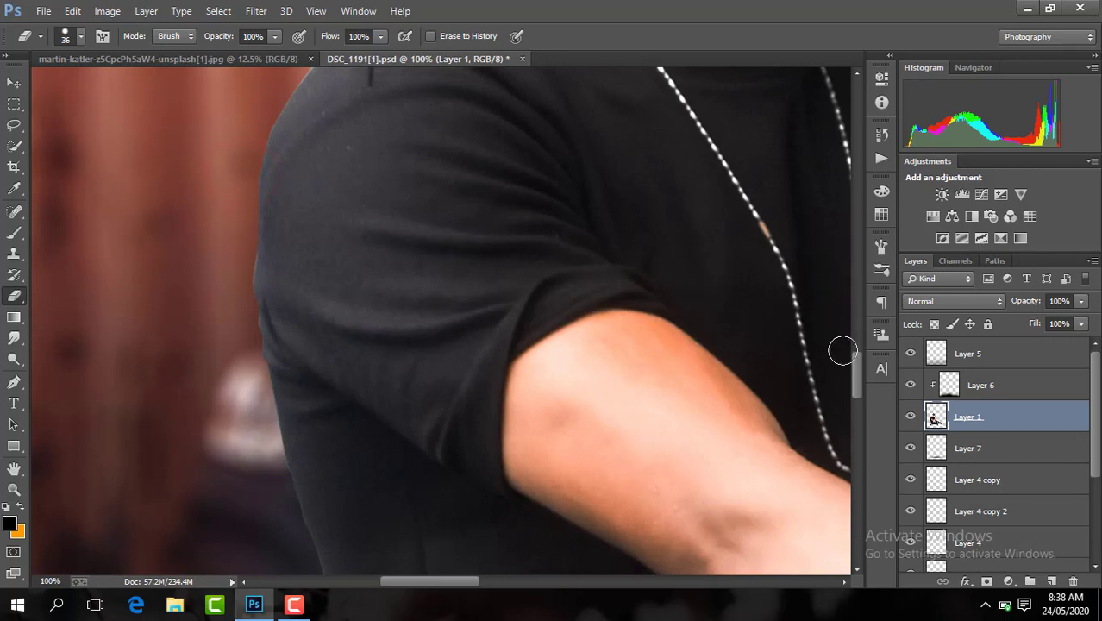
{"action": "left_click_drag", "start_coordinate": [855, 363], "coordinate": [856, 332]}
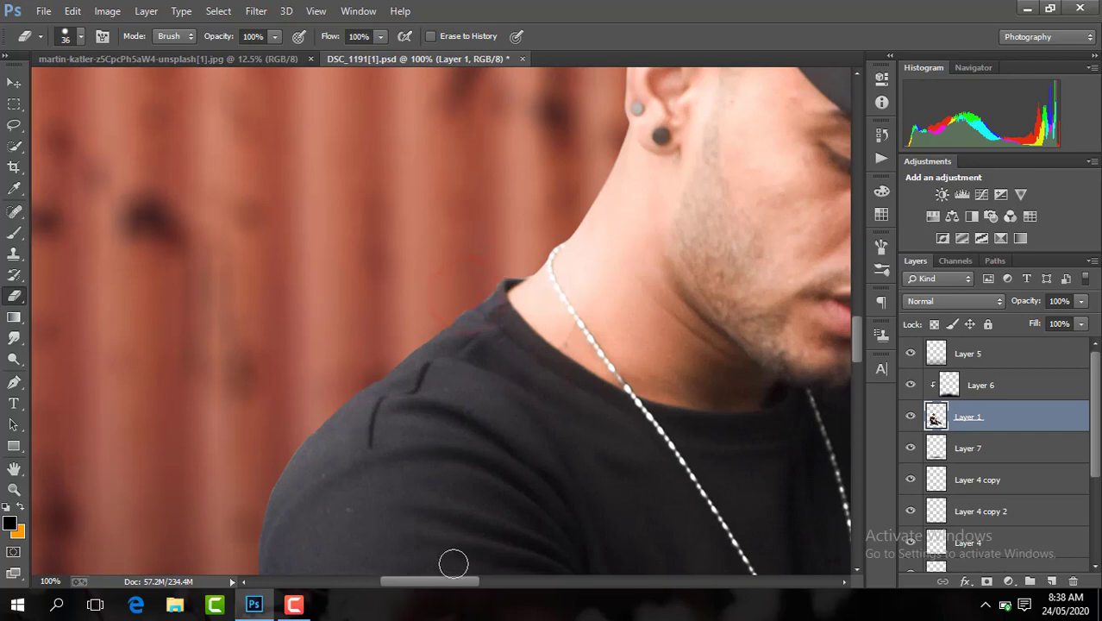
{"action": "mouse_move", "coordinate": [463, 583]}
{"action": "left_mouse_down"}
{"action": "mouse_move", "coordinate": [505, 582]}
{"action": "mouse_move", "coordinate": [531, 562]}
{"action": "left_mouse_up"}
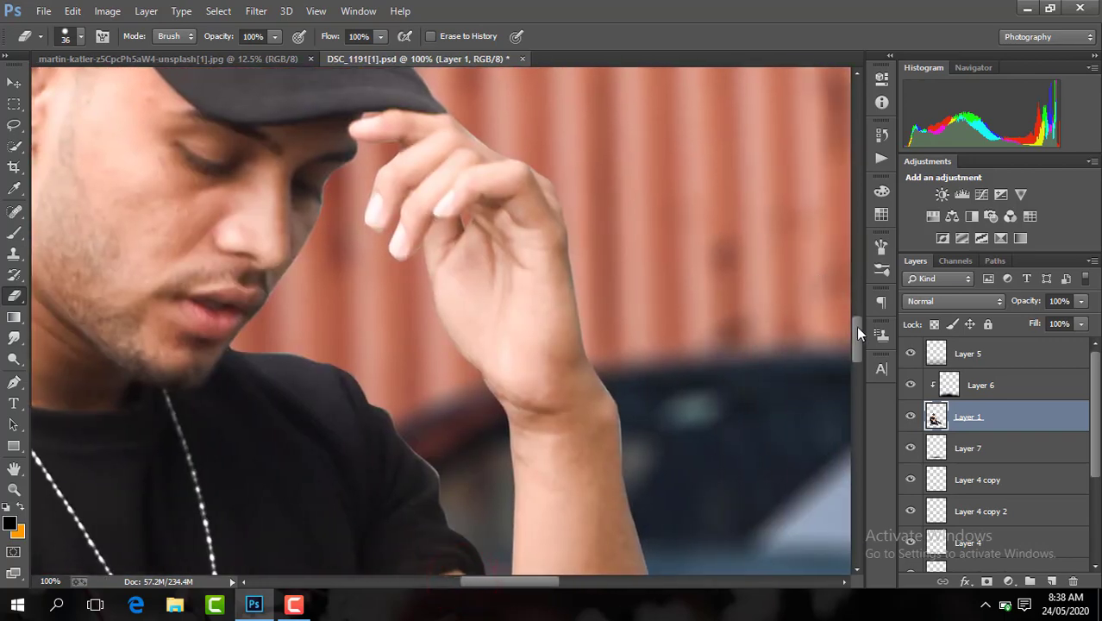
{"action": "left_click_drag", "start_coordinate": [857, 329], "coordinate": [860, 337]}
{"action": "left_click_drag", "start_coordinate": [448, 344], "coordinate": [456, 381]}
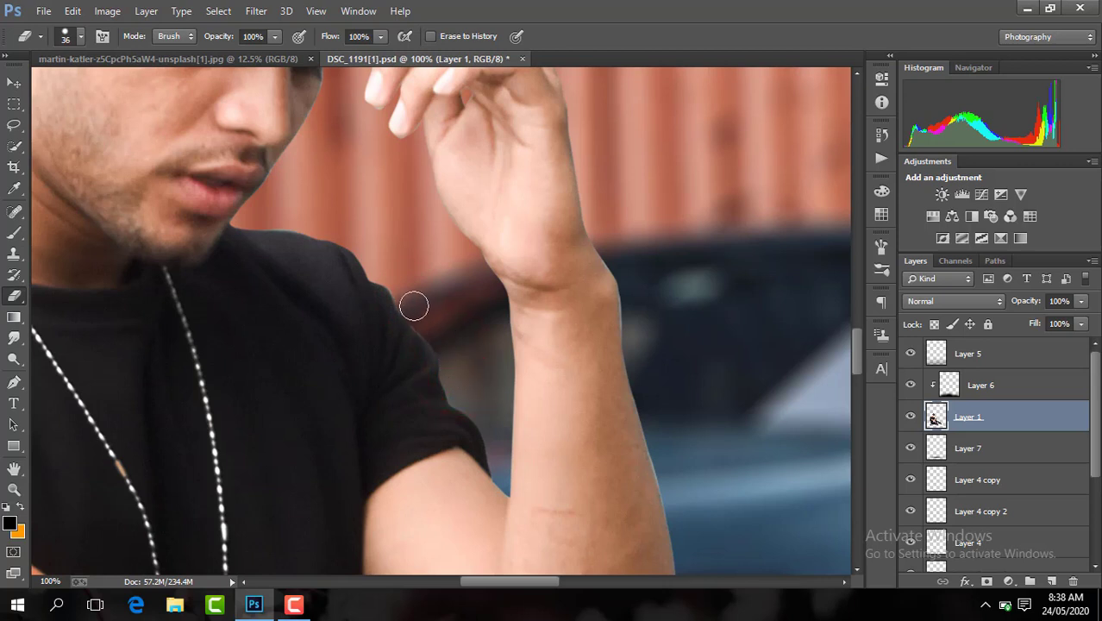
{"action": "left_click_drag", "start_coordinate": [641, 339], "coordinate": [640, 345]}
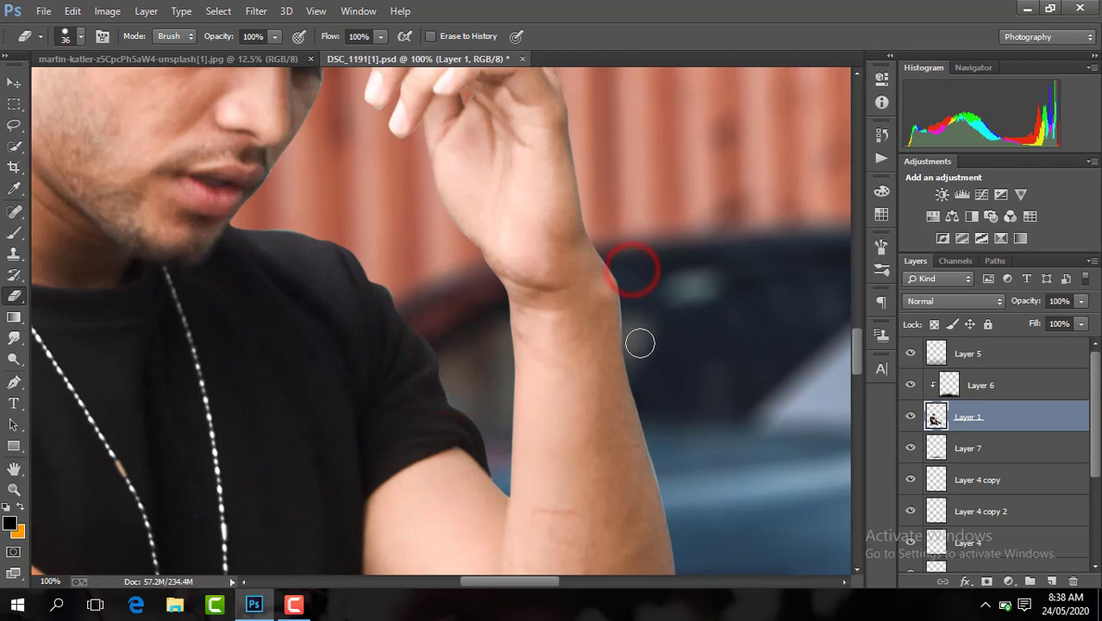
{"action": "left_click", "coordinate": [640, 345]}
{"action": "left_click", "coordinate": [656, 405]}
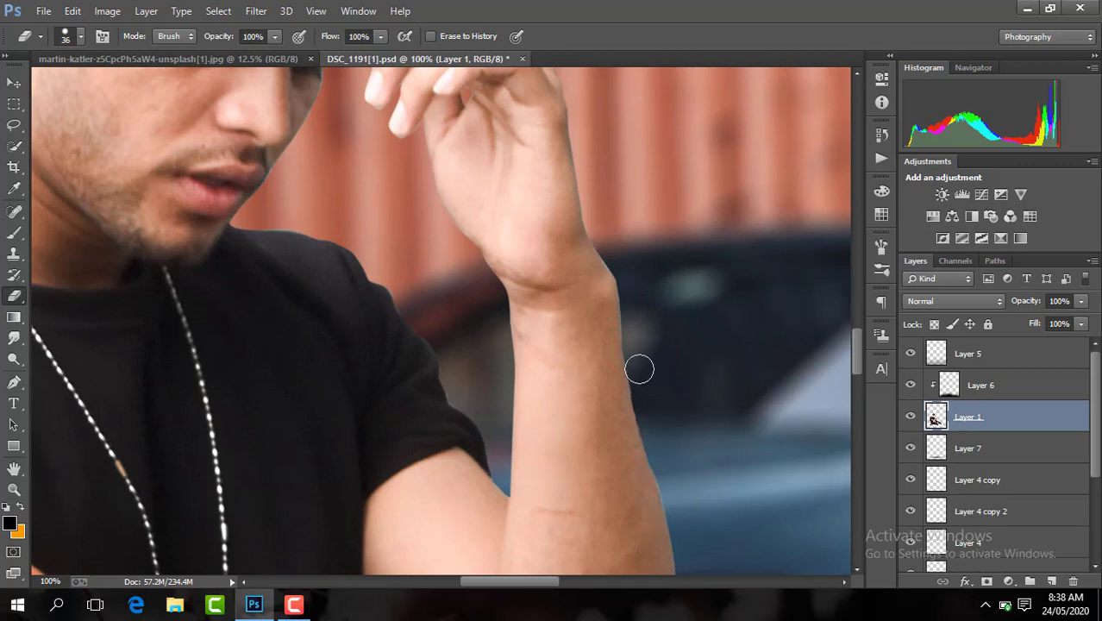
Step: Erase the fringe along the cap edge, then fit the whole image on screen
{"action": "key", "text": "ctrl+minus"}
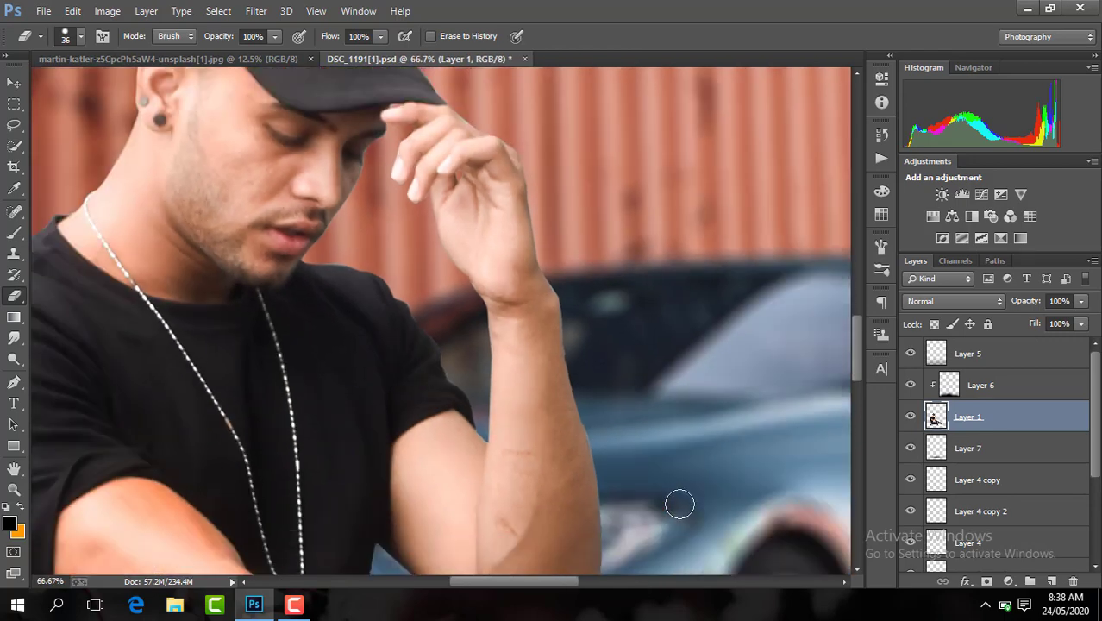
{"action": "key", "text": "ctrl+minus"}
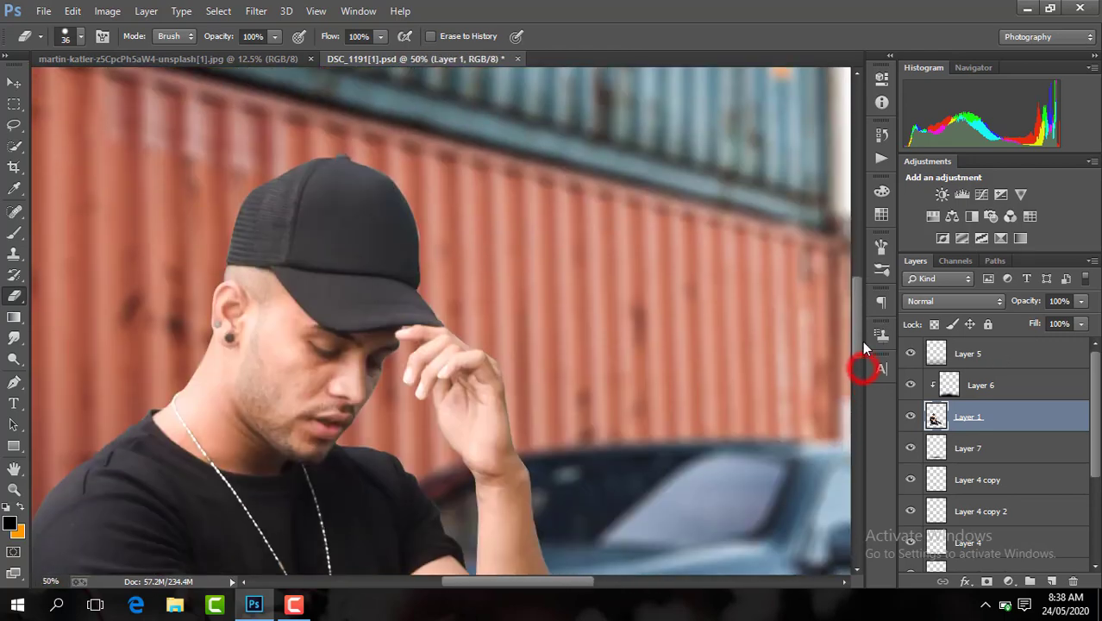
{"action": "left_click_drag", "start_coordinate": [862, 368], "coordinate": [866, 357]}
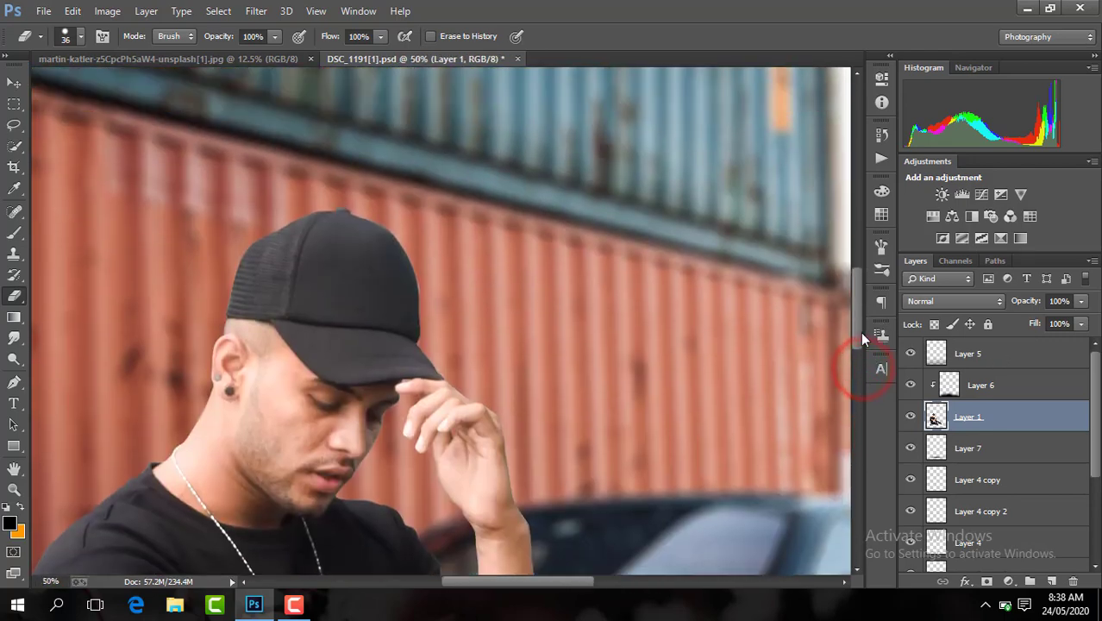
{"action": "key", "text": "ctrl+plus"}
{"action": "key", "text": "ctrl+plus"}
{"action": "left_click", "coordinate": [409, 222]}
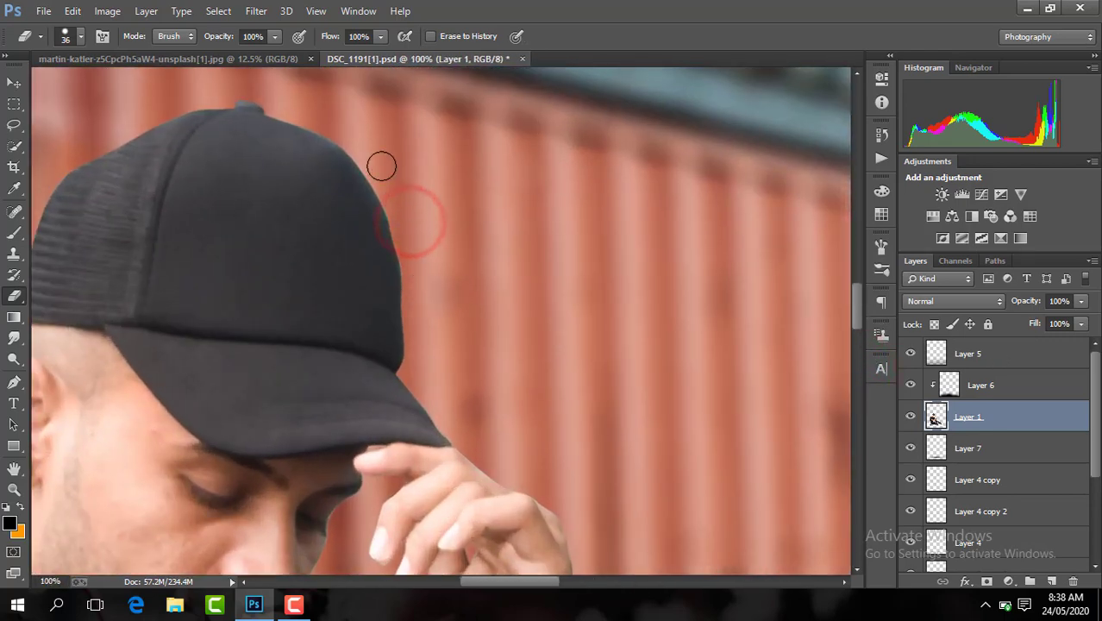
{"action": "key", "text": "ctrl+minus"}
{"action": "left_click_drag", "start_coordinate": [857, 325], "coordinate": [858, 459]}
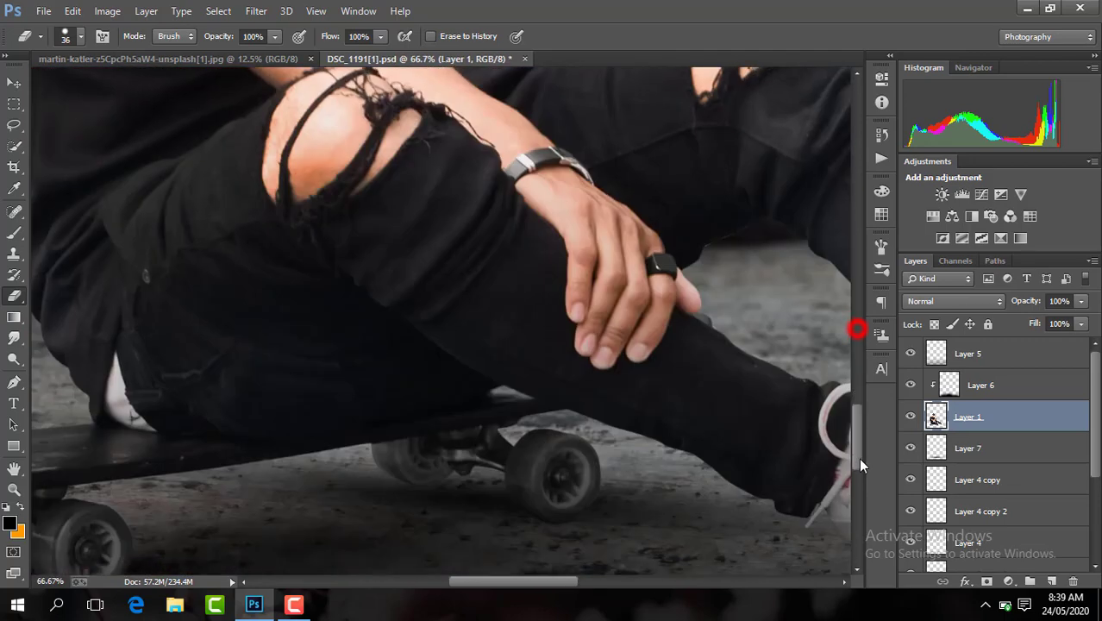
{"action": "key", "text": "ctrl+minus"}
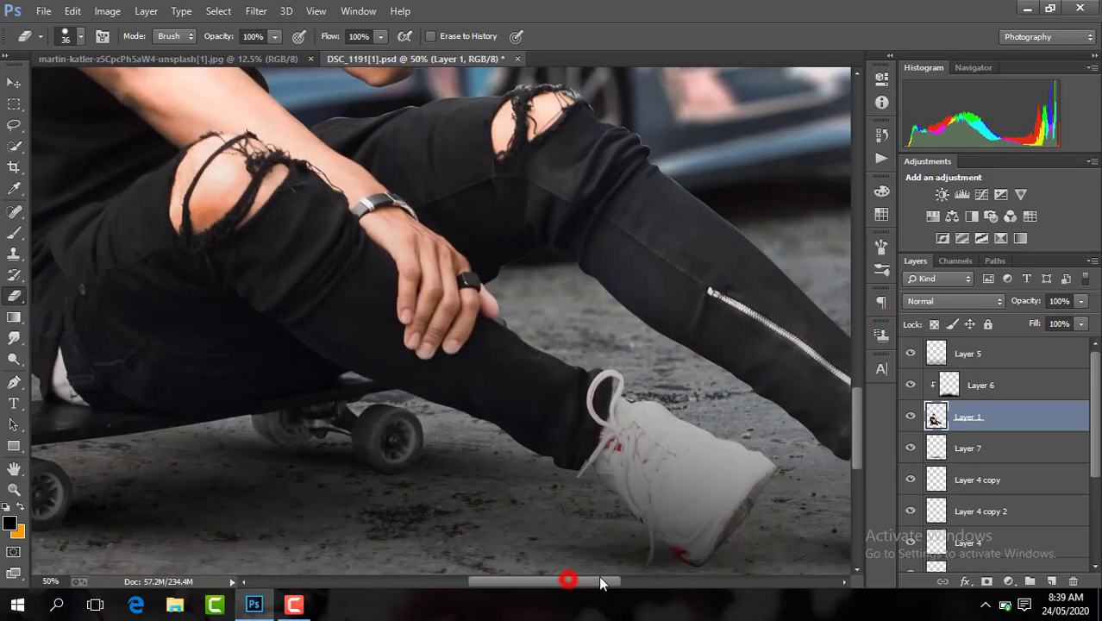
{"action": "left_click_drag", "start_coordinate": [518, 582], "coordinate": [566, 581]}
{"action": "left_click_drag", "start_coordinate": [858, 438], "coordinate": [857, 408]}
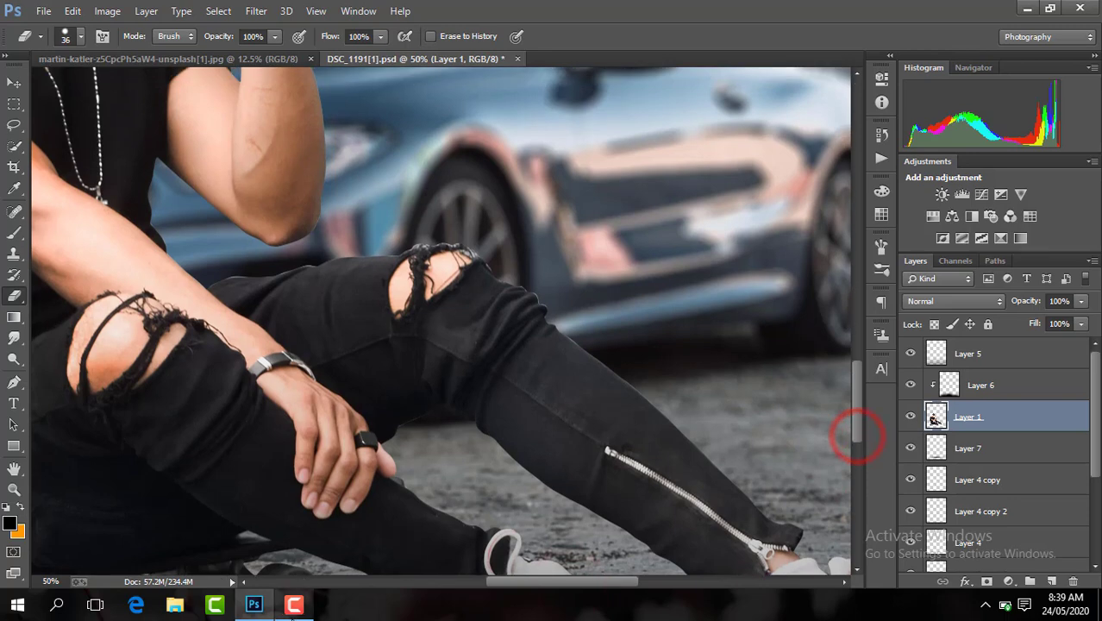
{"action": "key", "text": "ctrl+0"}
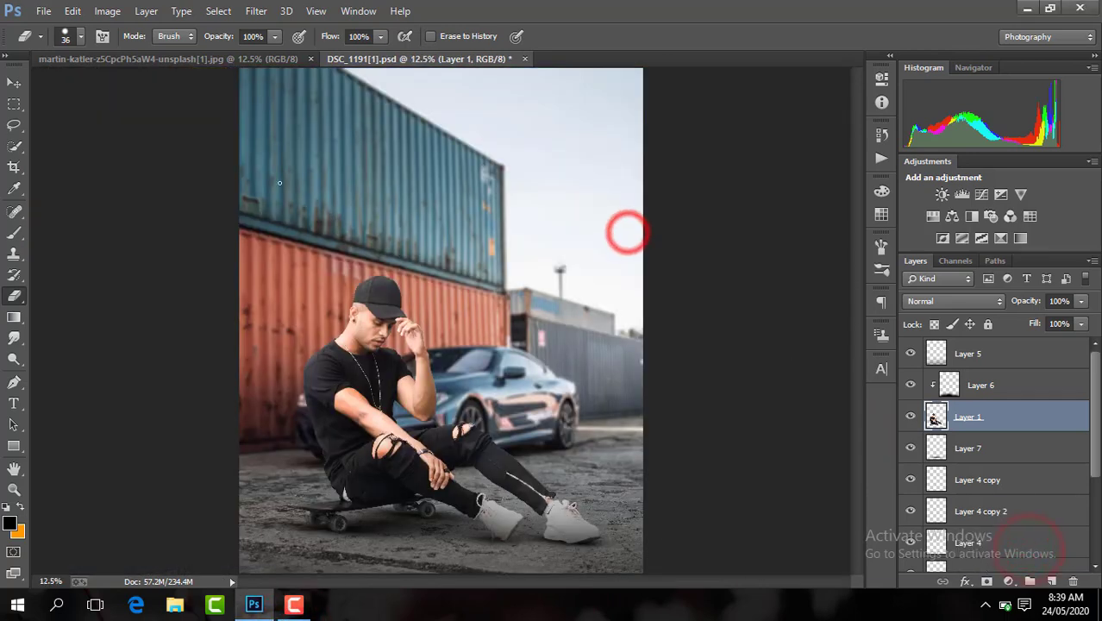
Step: Save the composite as a PSD, replacing the existing file
{"action": "left_click", "coordinate": [43, 10]}
{"action": "left_click", "coordinate": [84, 153]}
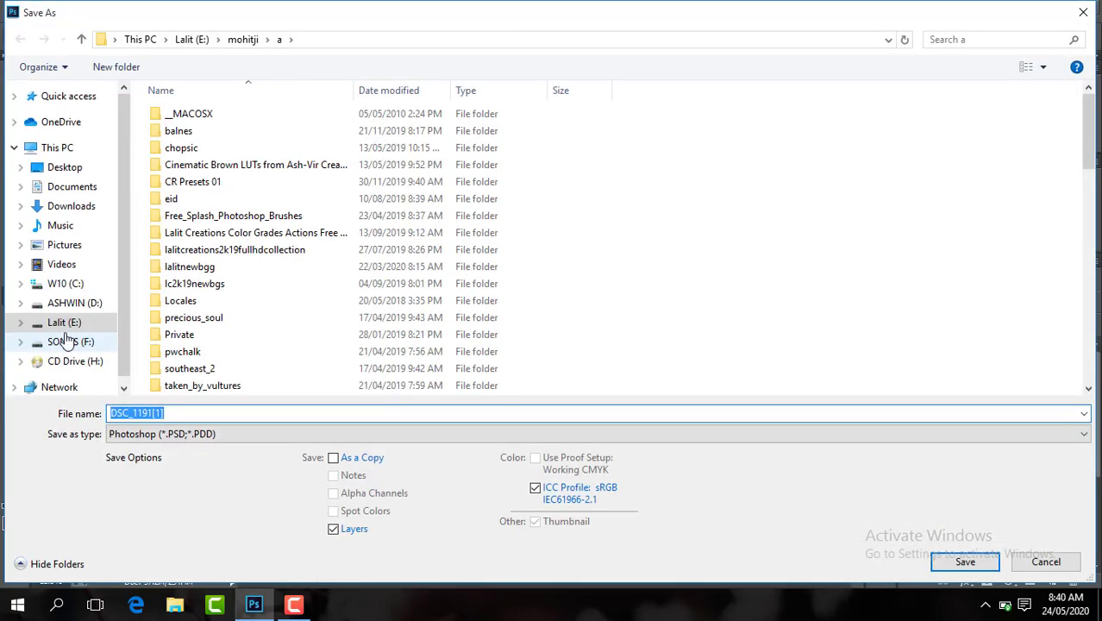
{"action": "key", "text": "Return"}
{"action": "left_click", "coordinate": [604, 308]}
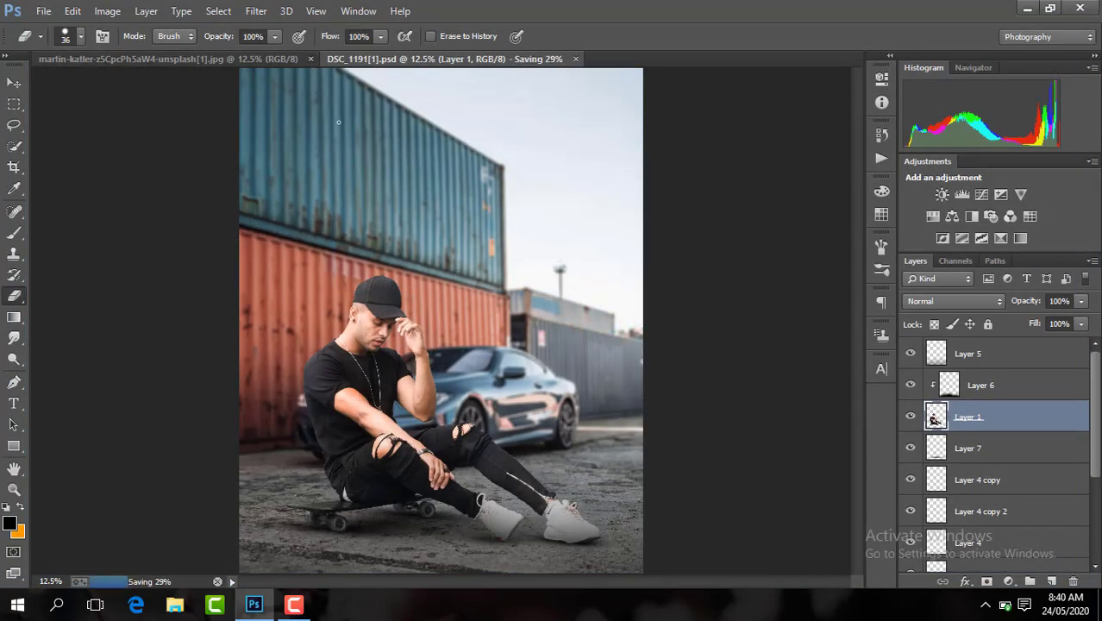
Step: Merge the visible layers into Layer 6 and duplicate it as Layer 6 copy
{"action": "right_click", "coordinate": [1010, 391]}
{"action": "left_click", "coordinate": [726, 474]}
{"action": "key", "text": "ctrl+j"}
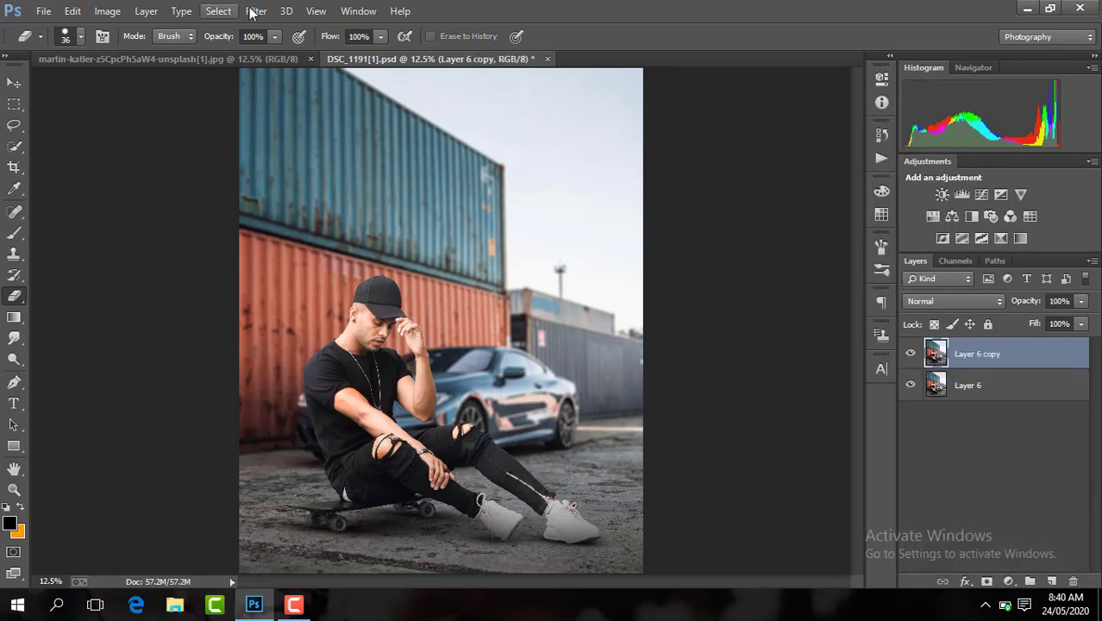
{"action": "left_click", "coordinate": [252, 11]}
{"action": "left_click", "coordinate": [313, 110]}
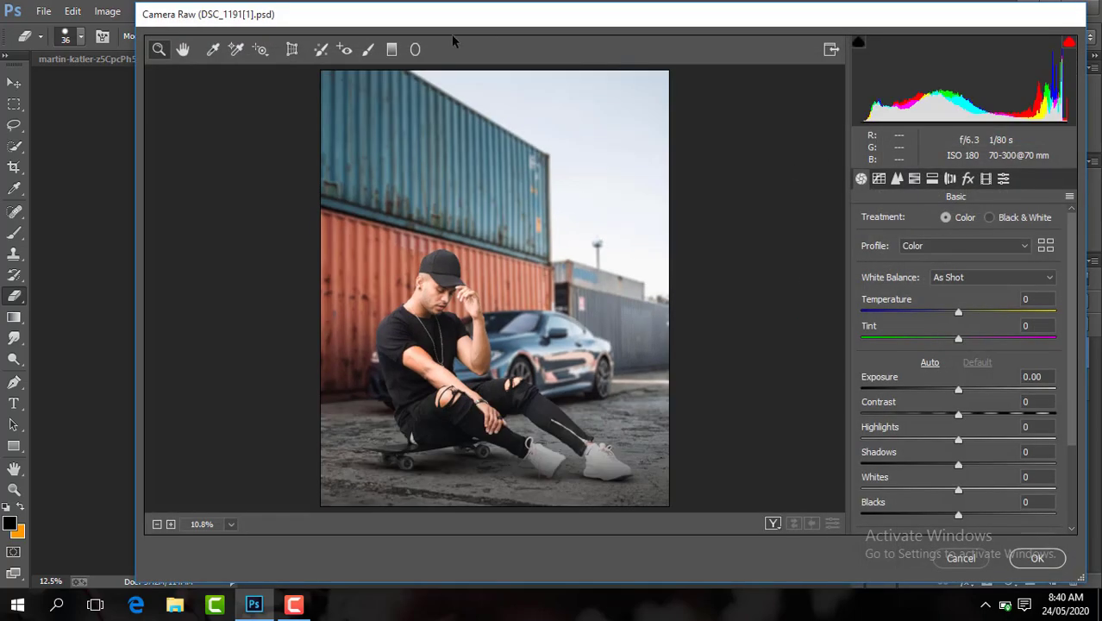
Step: Add a graduated filter darkening the ground from the bottom, exposure -1.35
{"action": "left_click", "coordinate": [391, 49]}
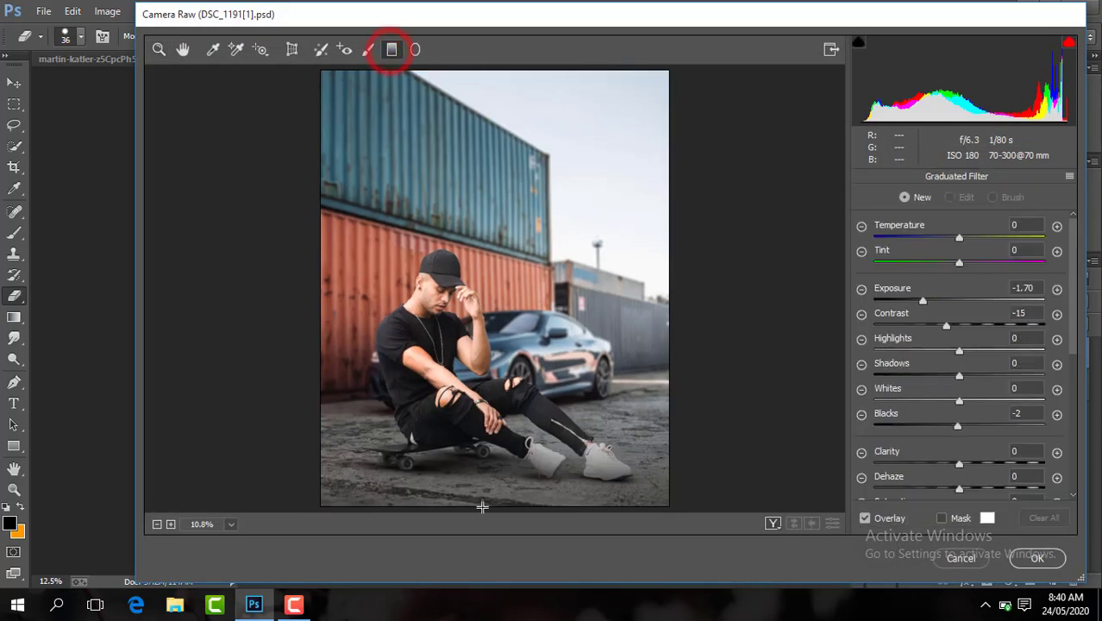
{"action": "left_click_drag", "start_coordinate": [482, 507], "coordinate": [479, 352]}
{"action": "left_click_drag", "start_coordinate": [924, 302], "coordinate": [930, 302]}
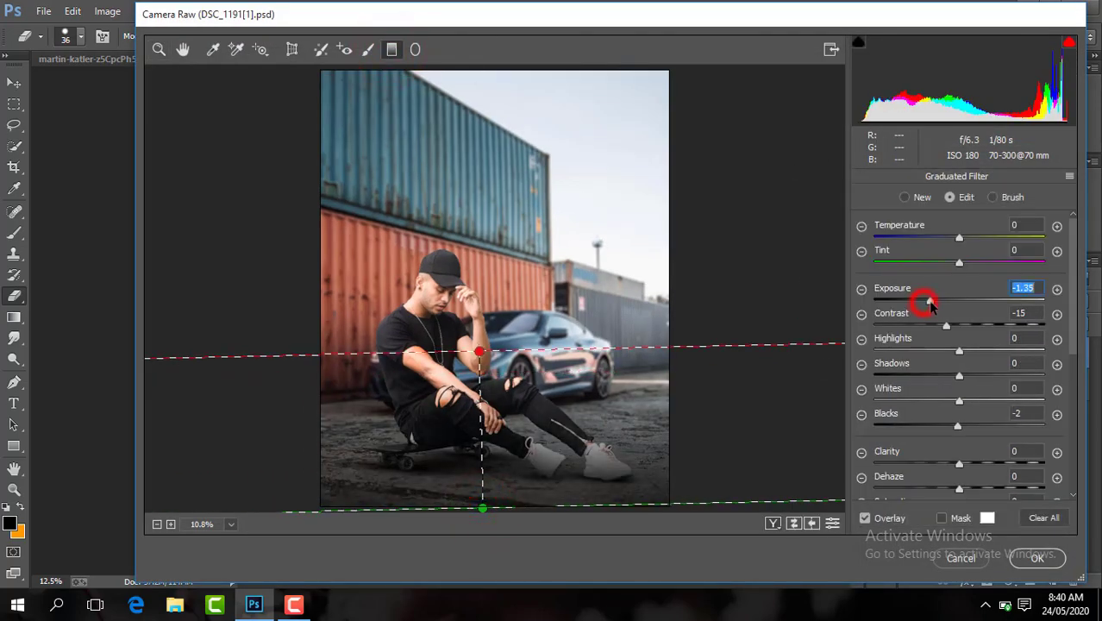
{"action": "left_click", "coordinate": [158, 49]}
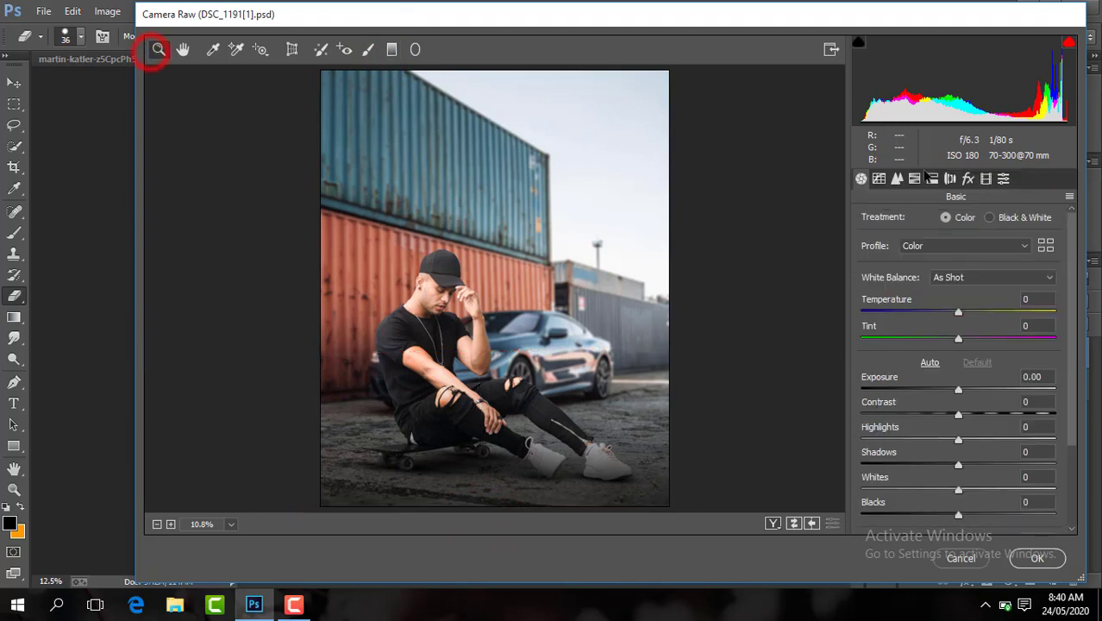
Step: Darken the blacks and lower contrast to -11, reviewing the HSL and detail panels
{"action": "left_click", "coordinate": [915, 178]}
{"action": "left_click", "coordinate": [917, 217]}
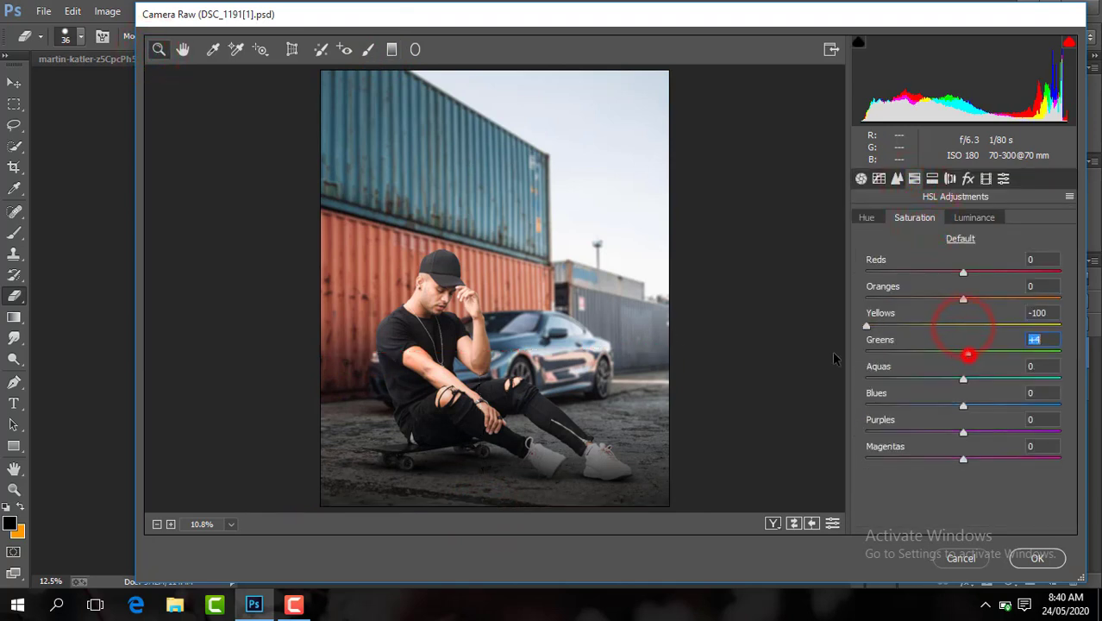
{"action": "left_click", "coordinate": [861, 178]}
{"action": "left_click_drag", "start_coordinate": [958, 514], "coordinate": [946, 514]}
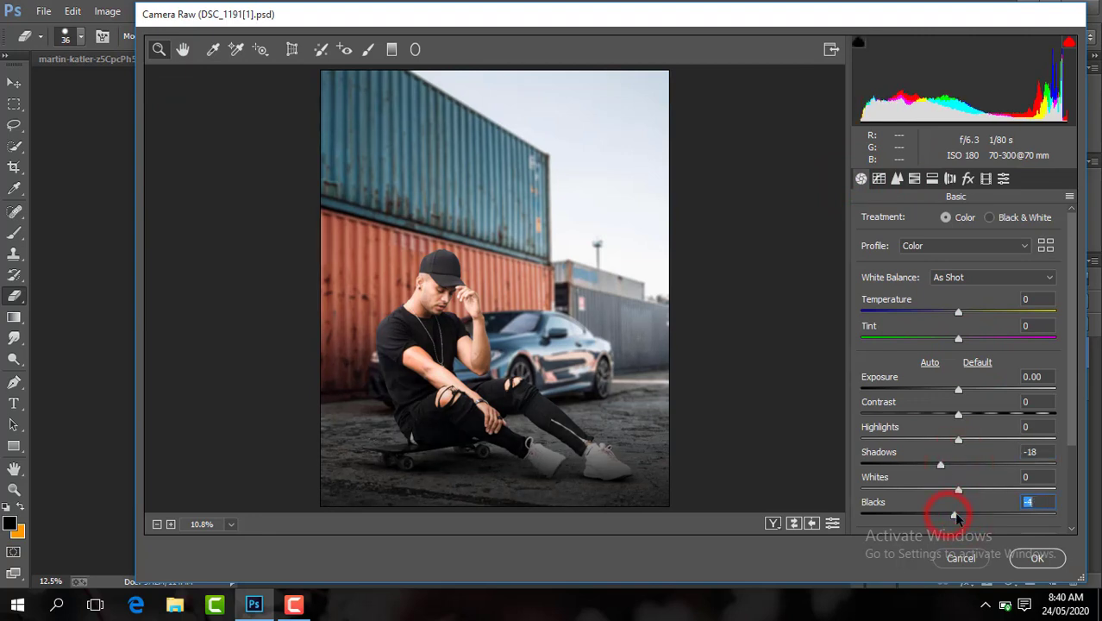
{"action": "left_click_drag", "start_coordinate": [950, 417], "coordinate": [962, 390]}
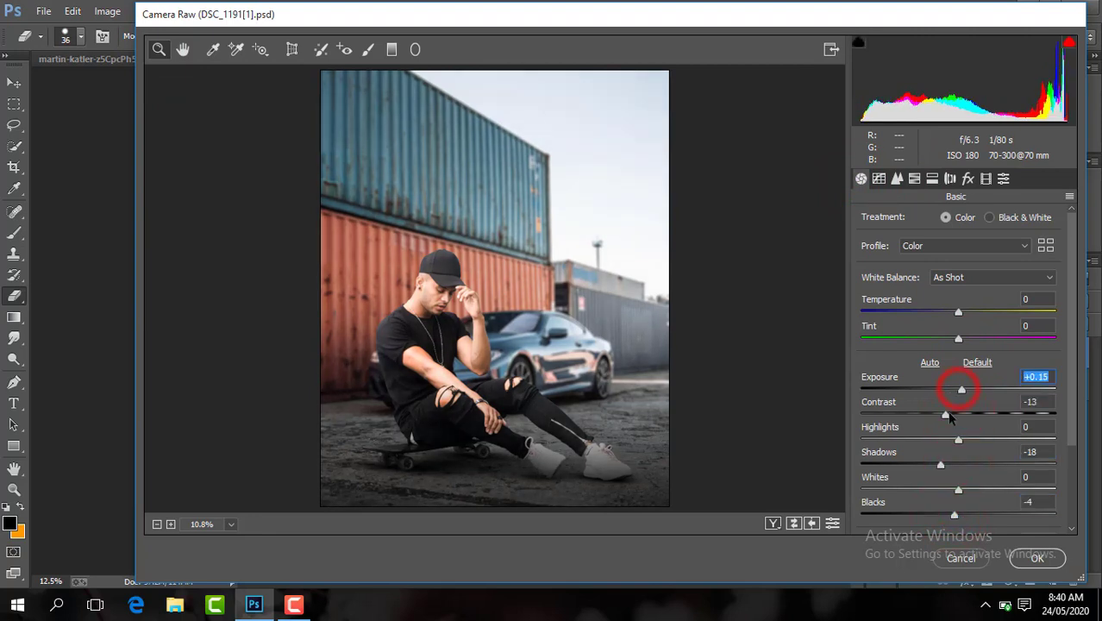
{"action": "left_click", "coordinate": [1071, 430]}
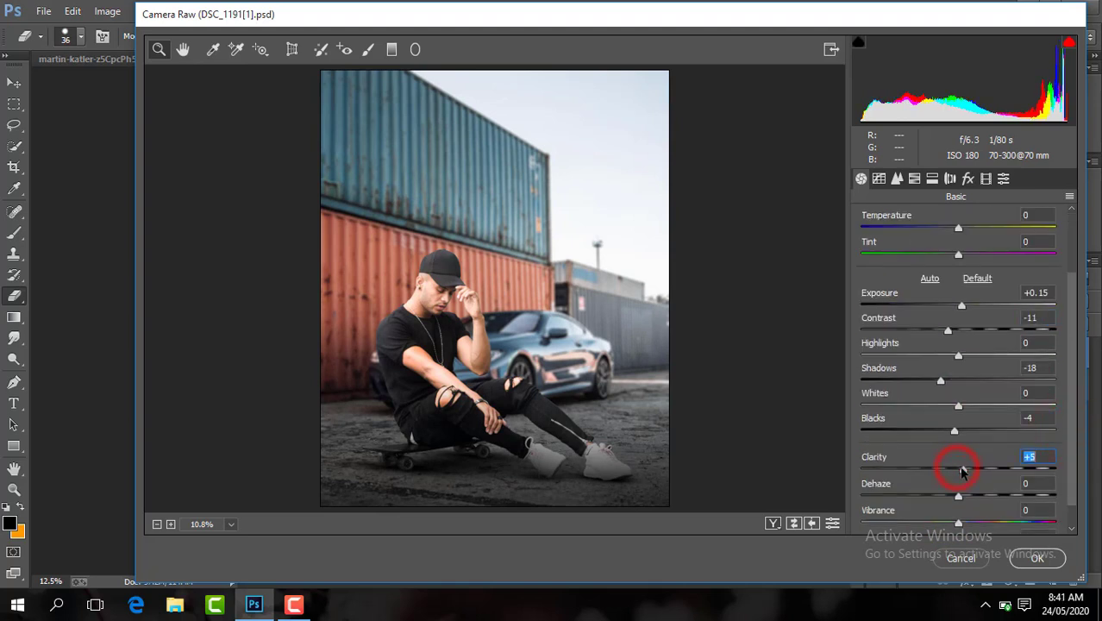
{"action": "left_click", "coordinate": [914, 178]}
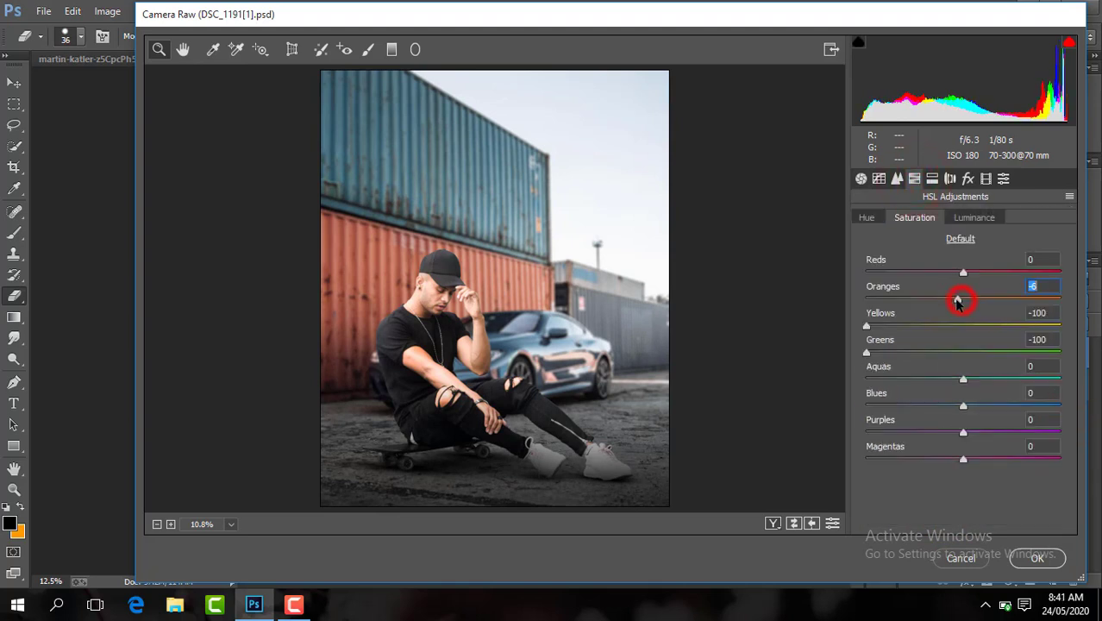
{"action": "left_click", "coordinate": [974, 218]}
{"action": "left_click", "coordinate": [897, 179]}
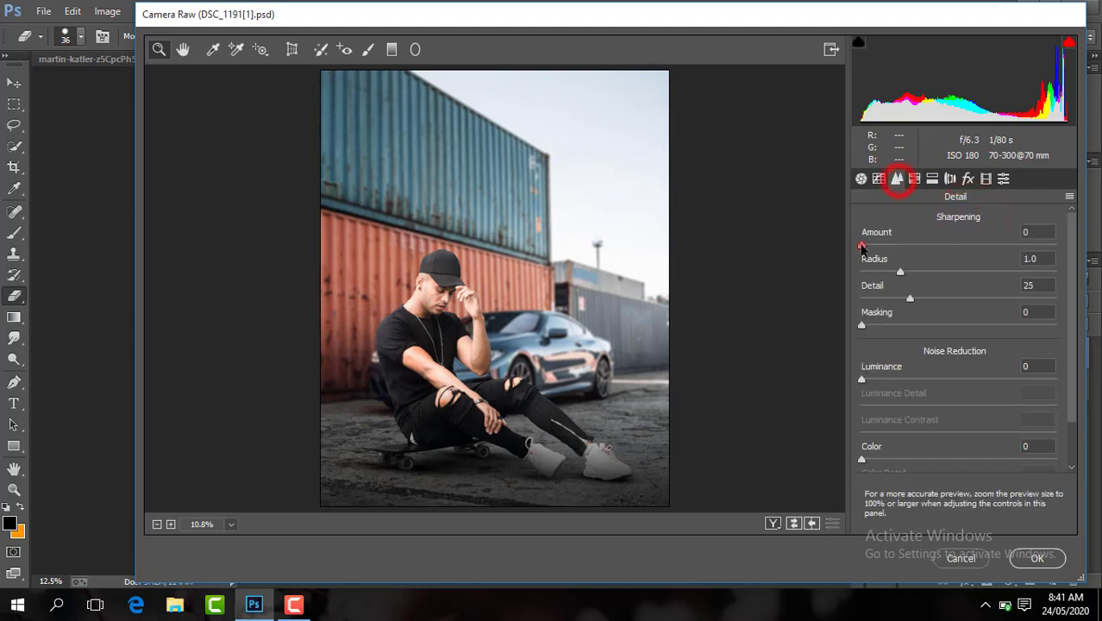
{"action": "left_click", "coordinate": [861, 179]}
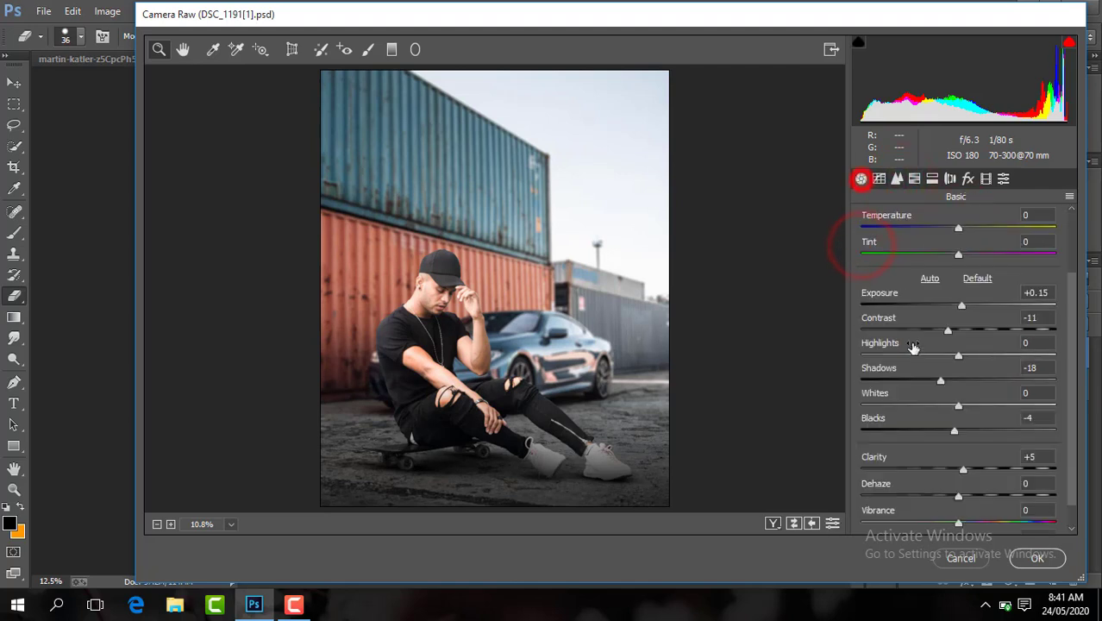
{"action": "left_click", "coordinate": [471, 333]}
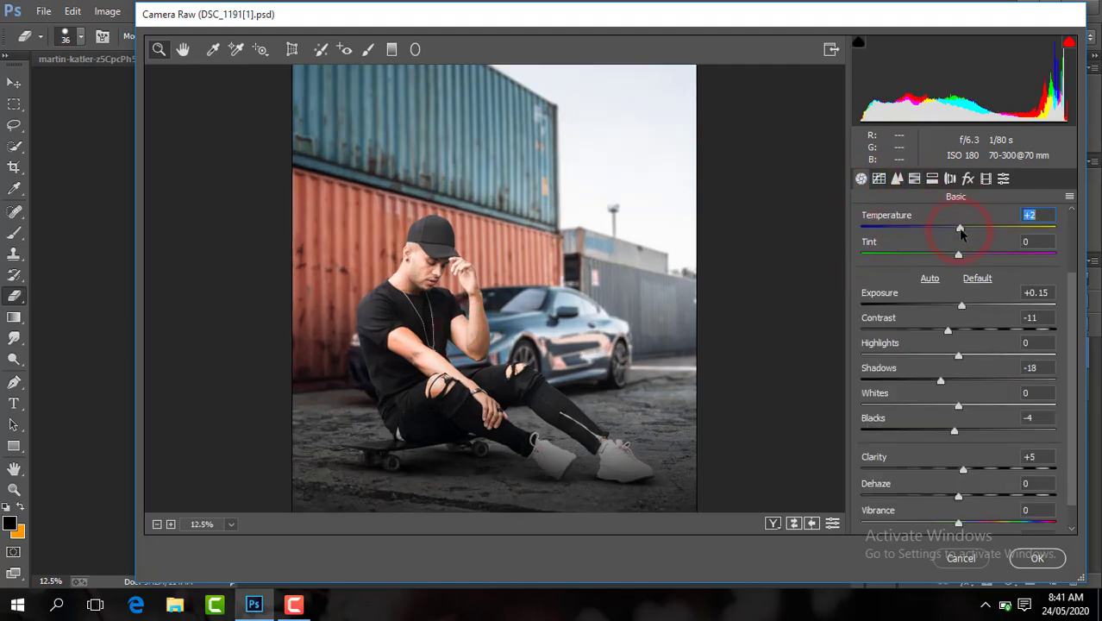
Step: Apply the Camera Raw grade, flatten the image, and duplicate the Background as Layer 1
{"action": "left_click", "coordinate": [1041, 558]}
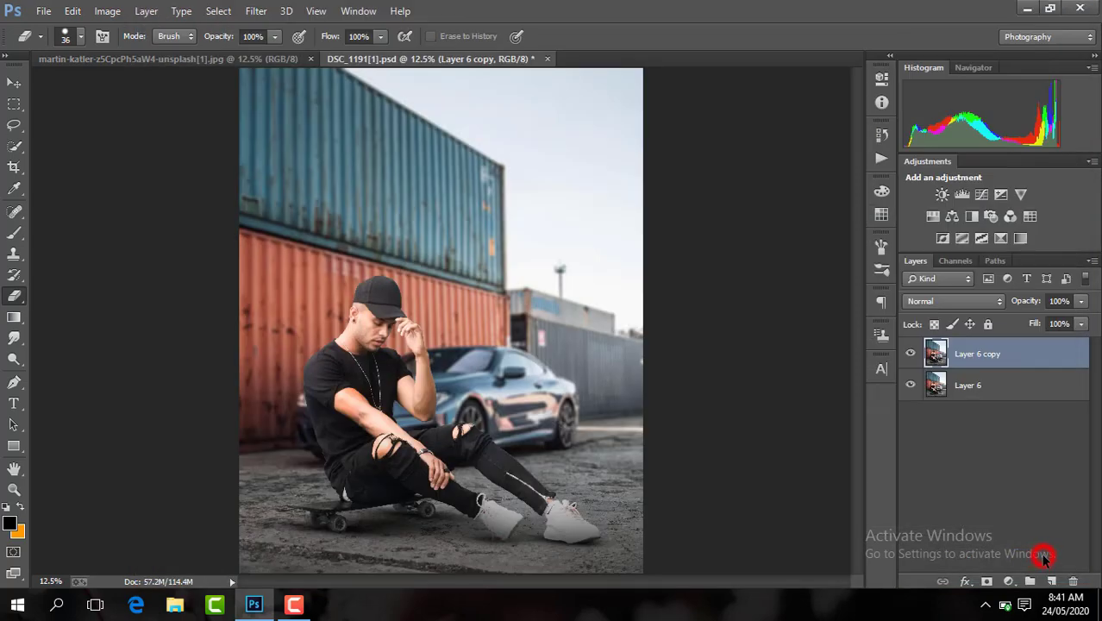
{"action": "right_click", "coordinate": [911, 351]}
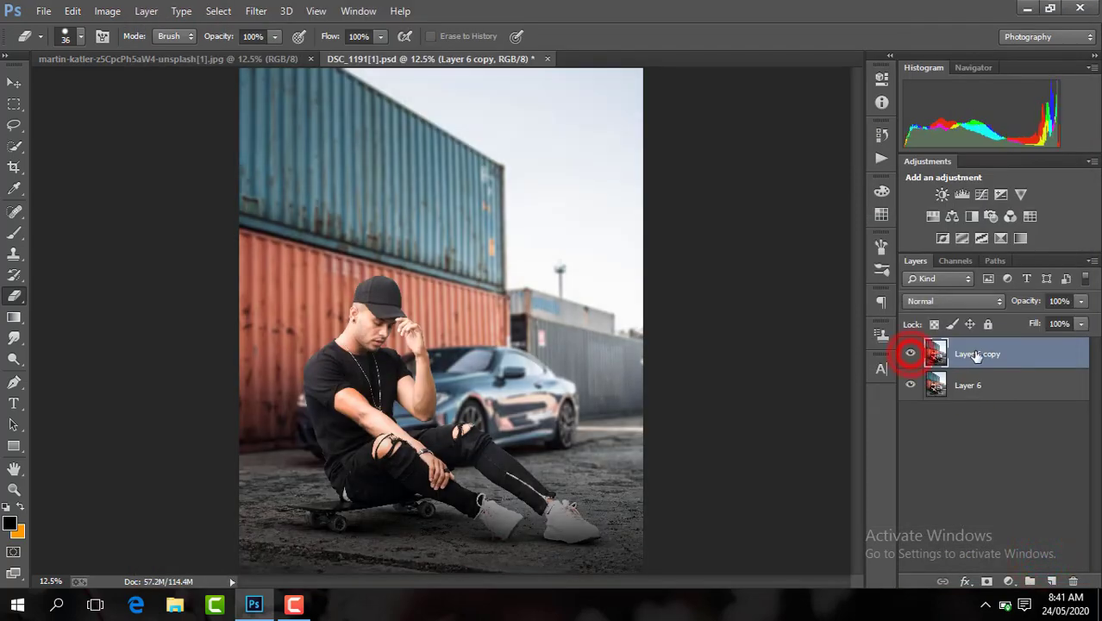
{"action": "left_click", "coordinate": [711, 494]}
{"action": "key", "text": "ctrl+j"}
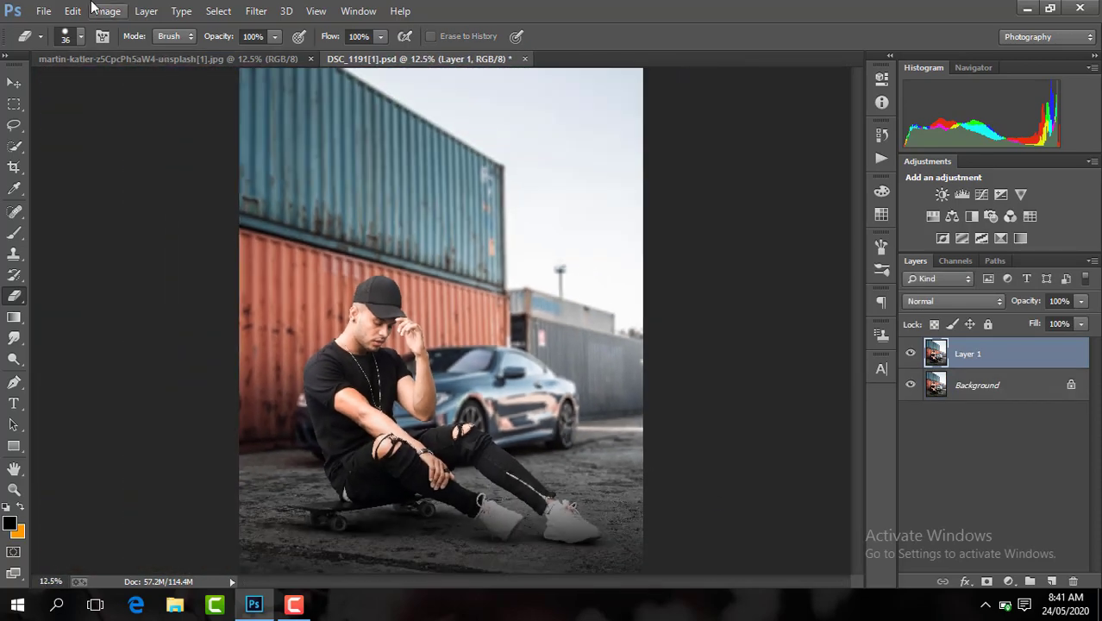
Step: Convert the document to Lab colour without flattening and inspect the a and b channels
{"action": "left_click", "coordinate": [105, 10]}
{"action": "mouse_move", "coordinate": [117, 30]}
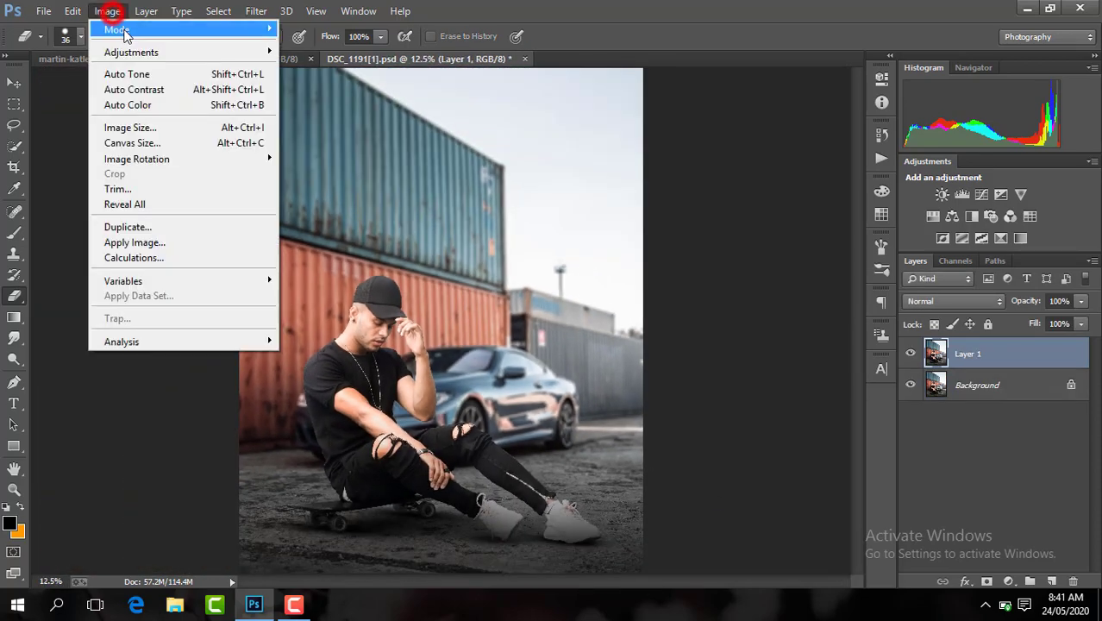
{"action": "left_click", "coordinate": [364, 115]}
{"action": "left_click", "coordinate": [695, 233]}
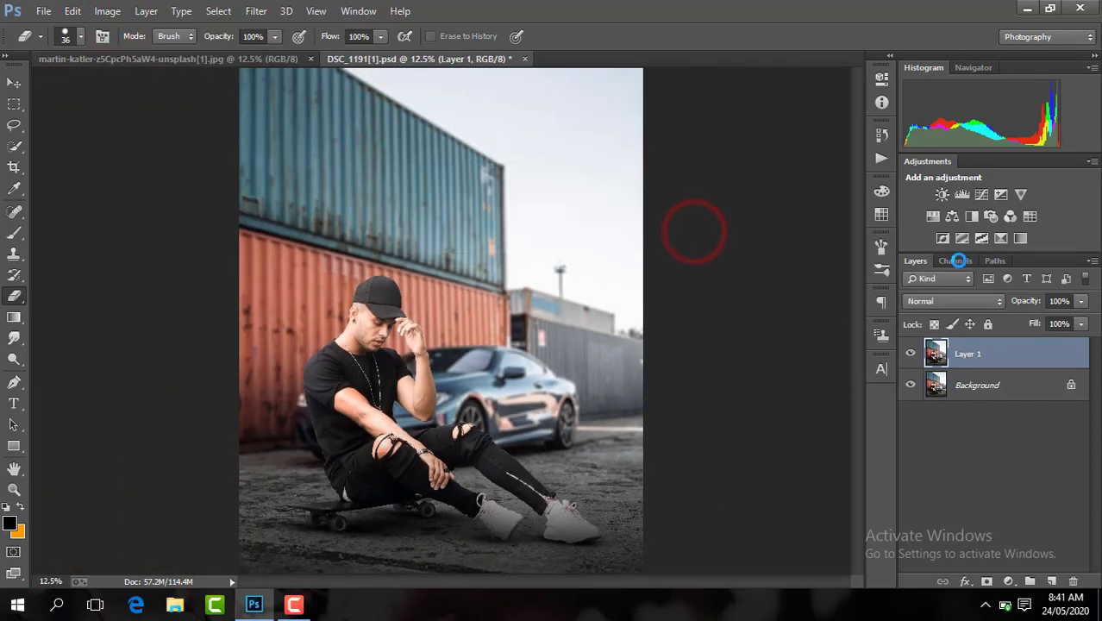
{"action": "left_click", "coordinate": [956, 261]}
{"action": "left_click", "coordinate": [964, 345]}
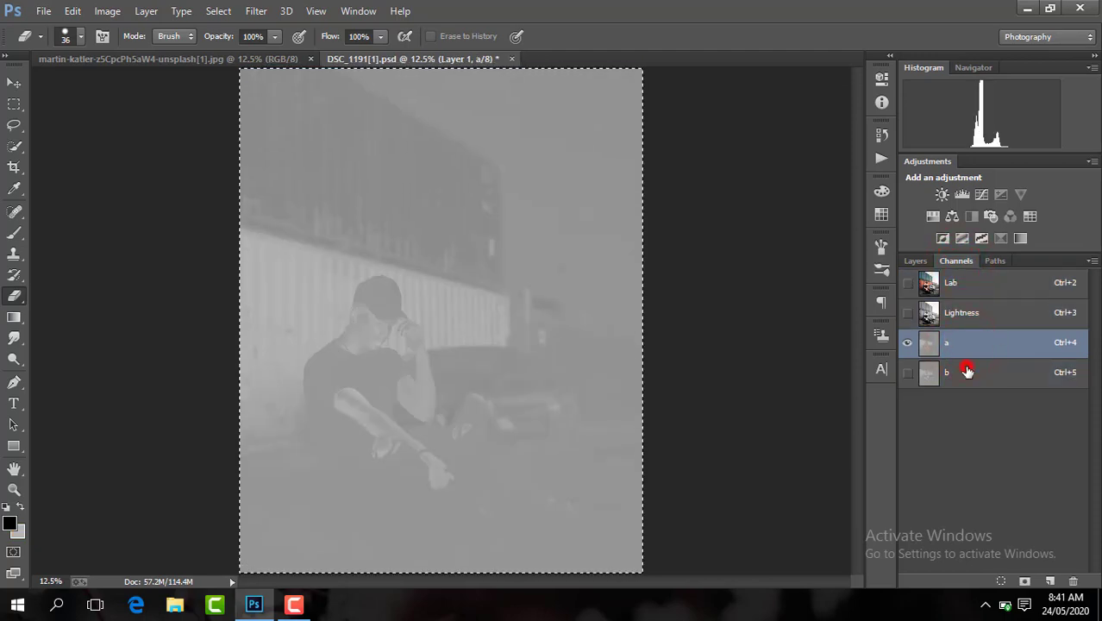
{"action": "left_click", "coordinate": [963, 372]}
{"action": "left_click", "coordinate": [960, 282]}
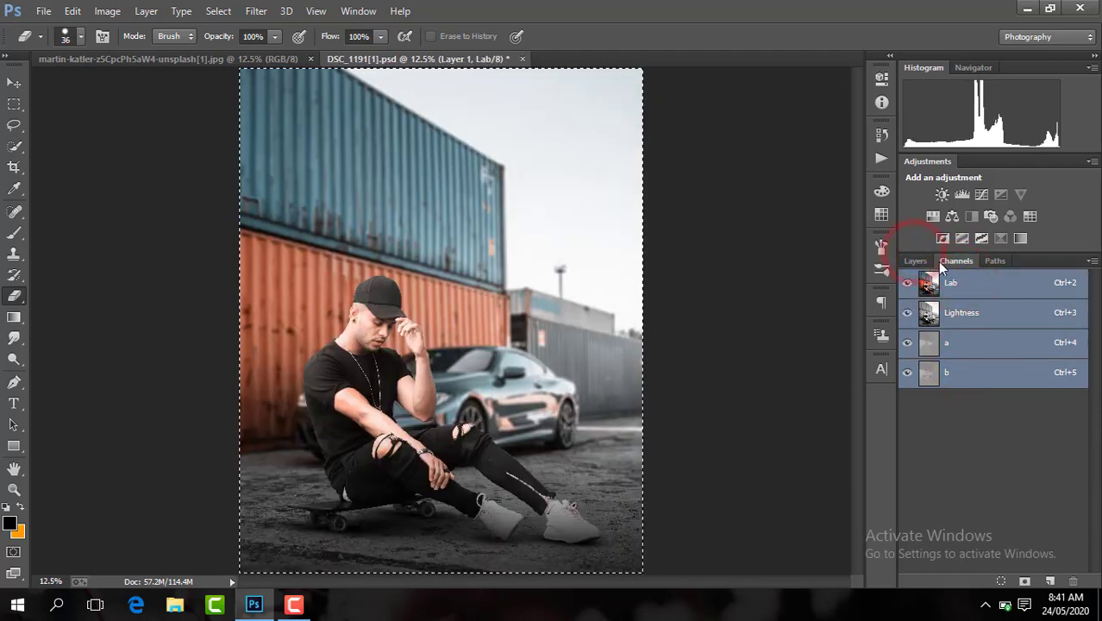
{"action": "left_click", "coordinate": [915, 261]}
Step: Lower Layer 1 to 49% opacity and merge the visible layers into it
{"action": "left_click", "coordinate": [910, 353]}
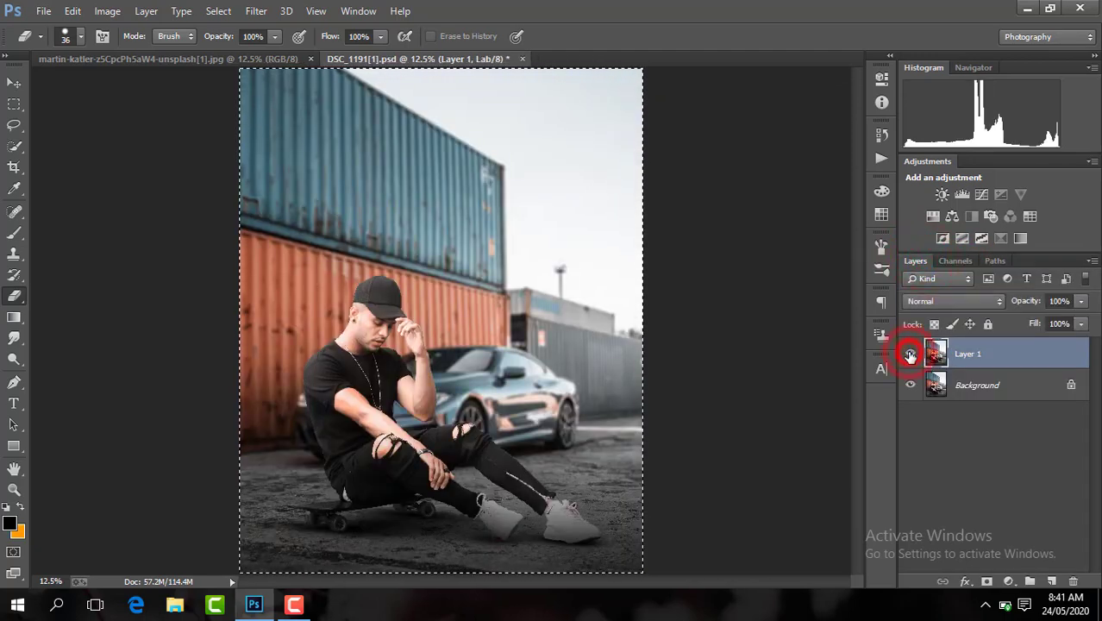
{"action": "left_click", "coordinate": [1082, 301]}
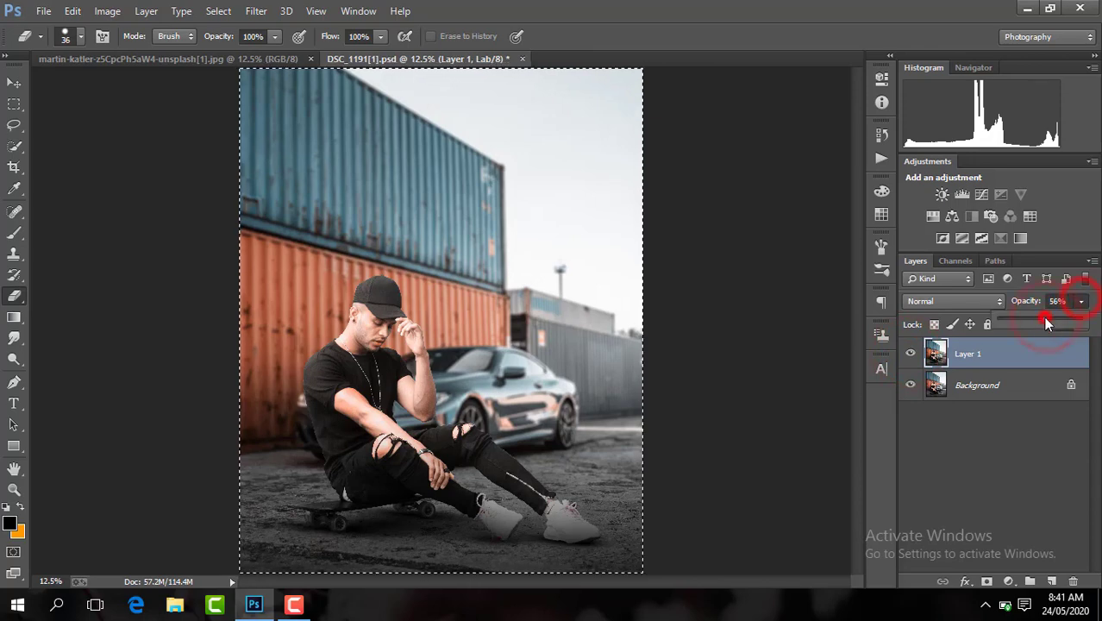
{"action": "left_click_drag", "start_coordinate": [1082, 319], "coordinate": [1040, 321]}
{"action": "left_click", "coordinate": [973, 360]}
{"action": "key", "text": "ctrl+plus"}
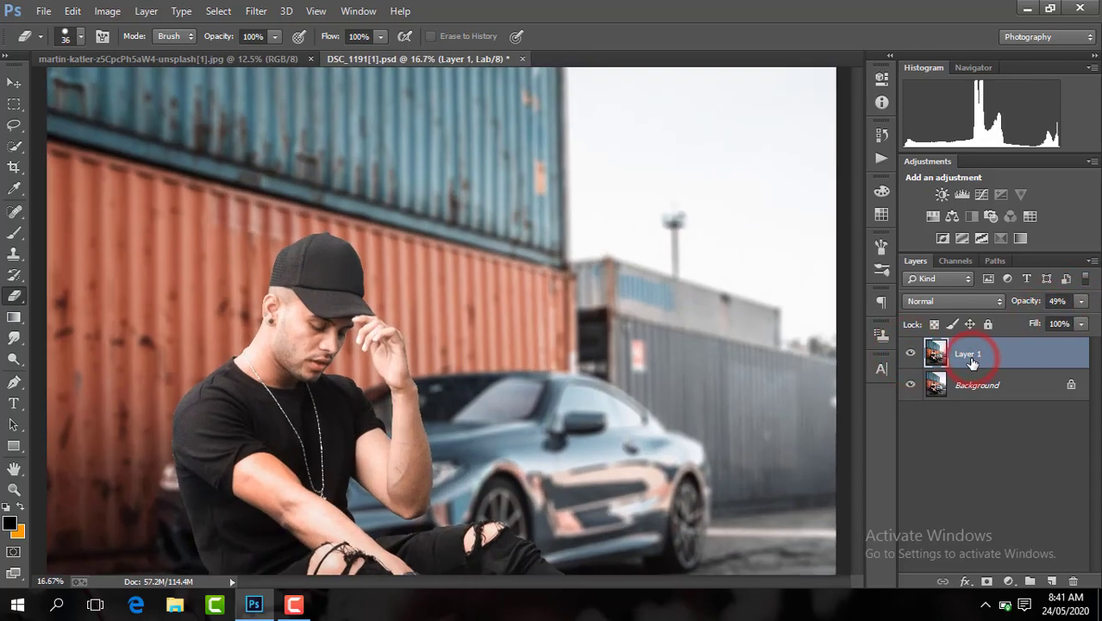
{"action": "left_click", "coordinate": [911, 354]}
{"action": "right_click", "coordinate": [969, 361]}
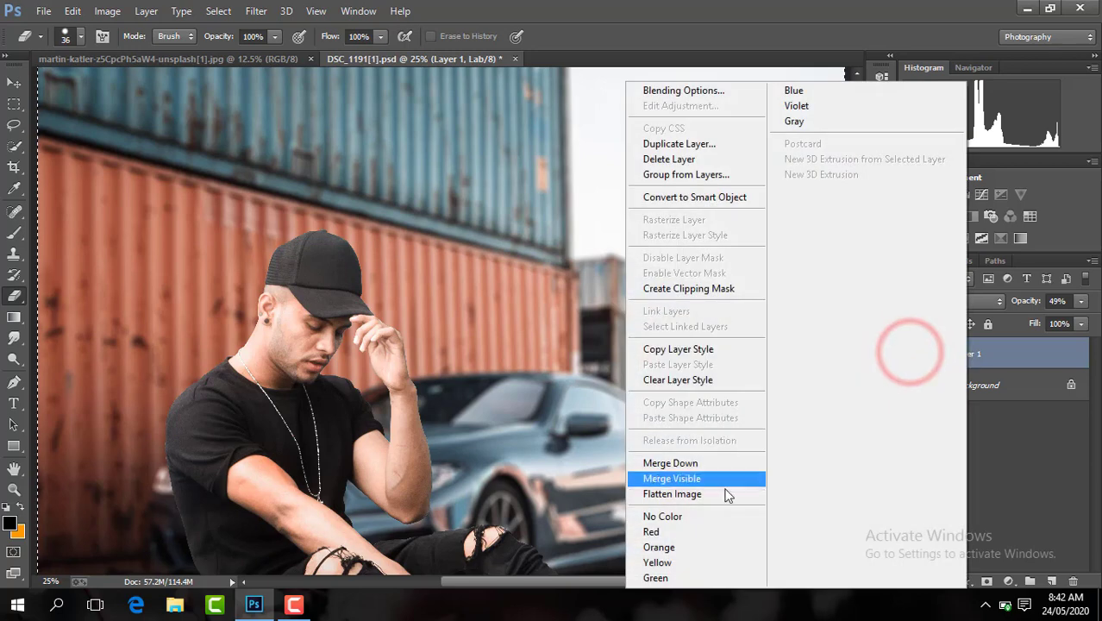
{"action": "left_click", "coordinate": [723, 488]}
Step: Convert the document back to RGB colour mode
{"action": "left_click", "coordinate": [105, 10]}
{"action": "mouse_move", "coordinate": [117, 29]}
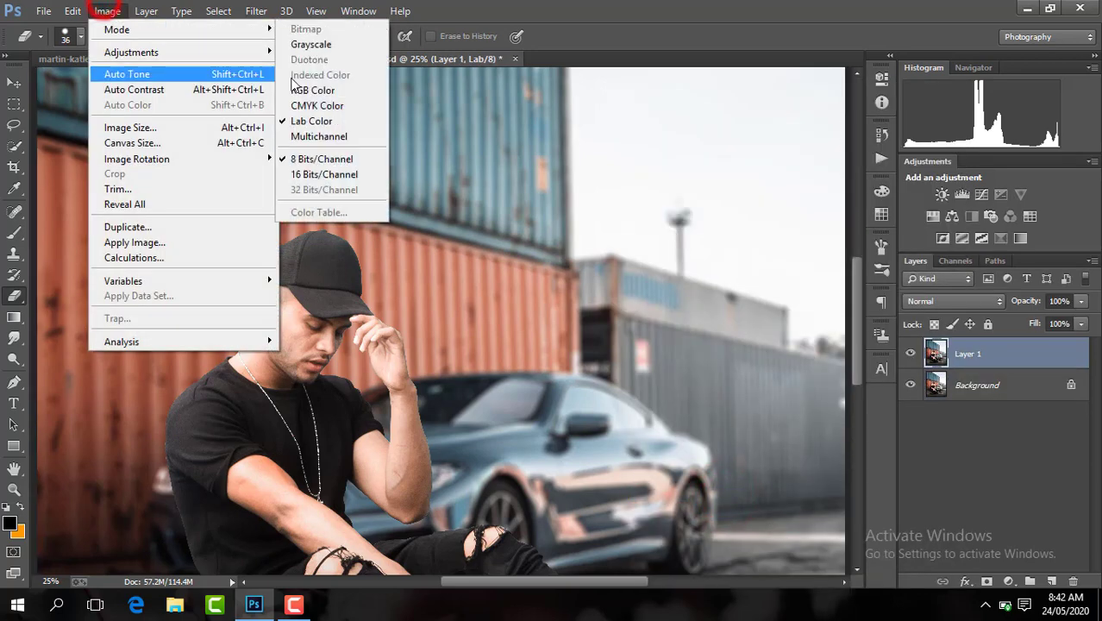
{"action": "left_click", "coordinate": [321, 89]}
{"action": "left_click", "coordinate": [680, 235]}
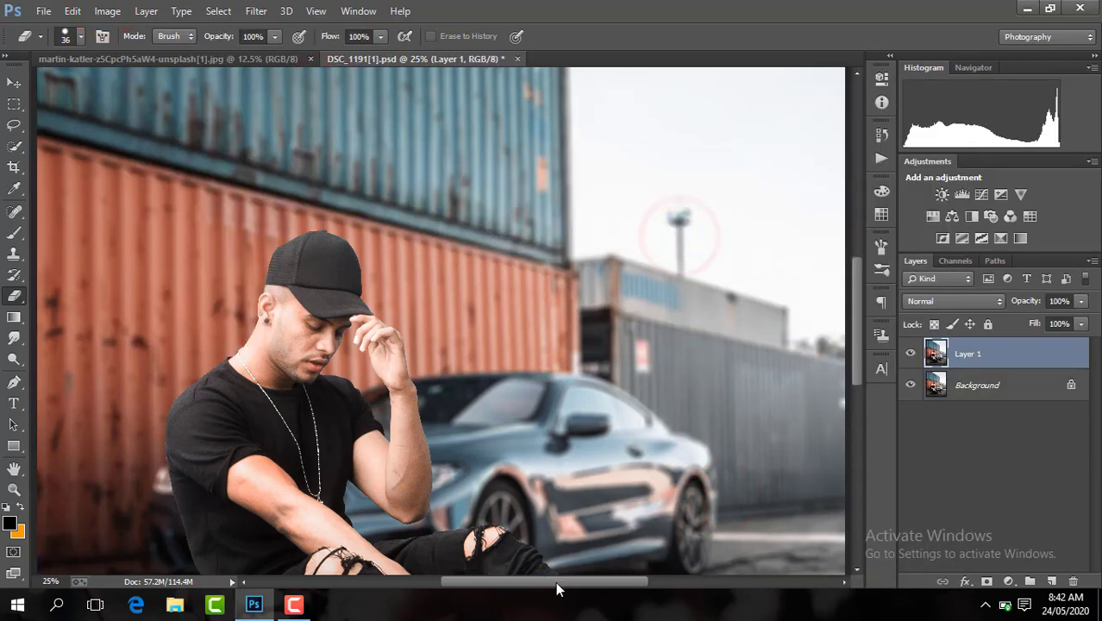
{"action": "key", "text": "ctrl+plus"}
Step: Select the Smudge tool, zoom the face to 100% and set Layer 1 to 50% opacity
{"action": "left_click", "coordinate": [14, 340]}
{"action": "key", "text": "ctrl+plus"}
{"action": "key", "text": "ctrl+plus"}
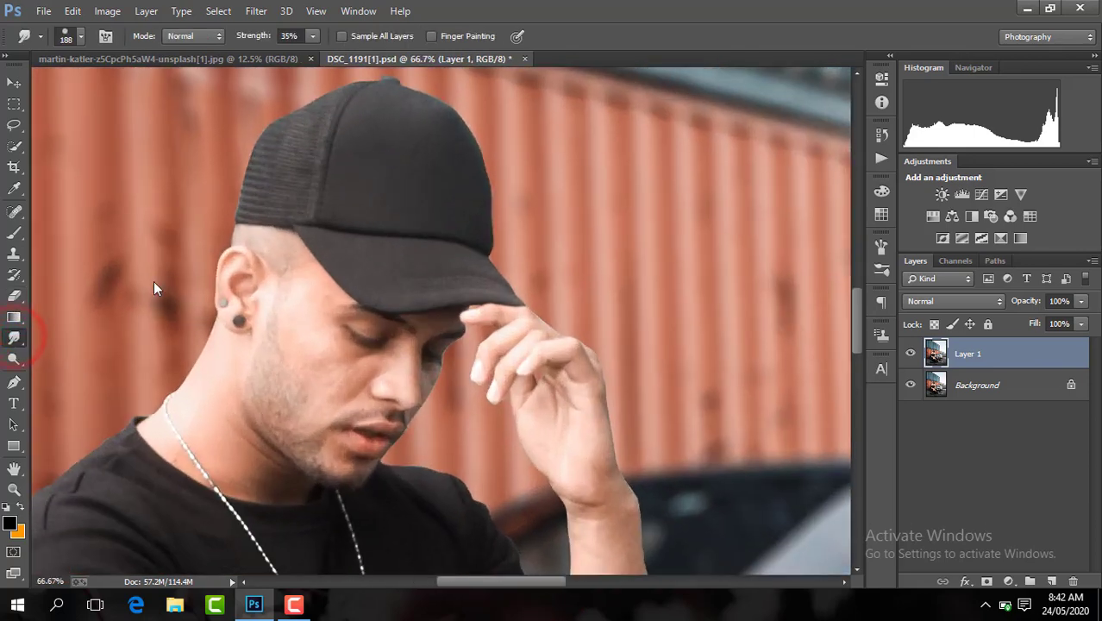
{"action": "left_click_drag", "start_coordinate": [855, 323], "coordinate": [858, 327]}
{"action": "key", "text": "ctrl+plus"}
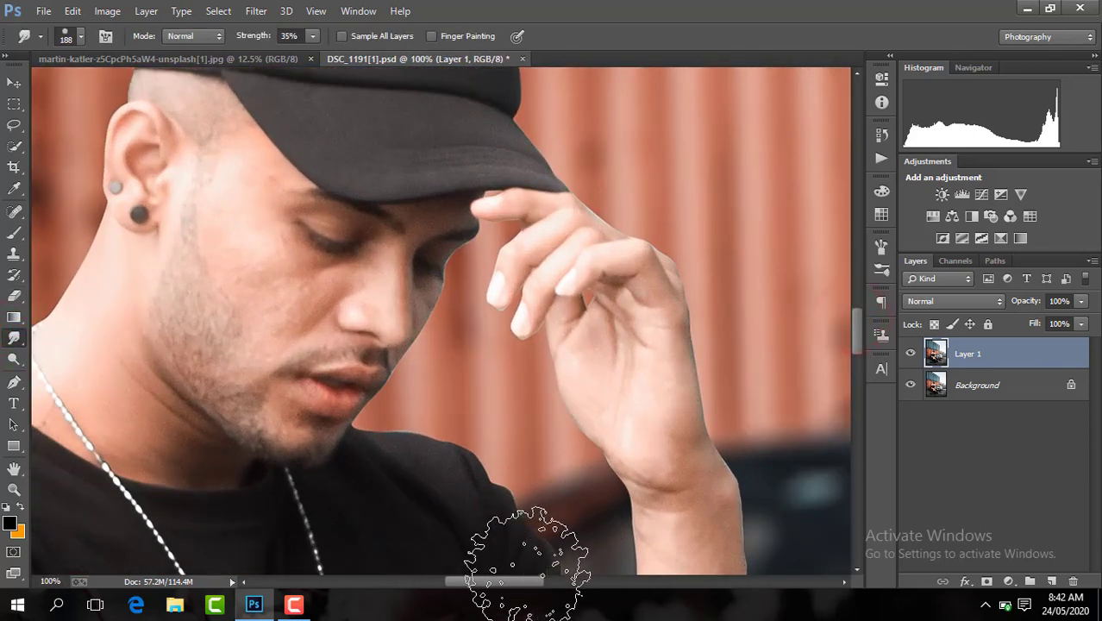
{"action": "left_click_drag", "start_coordinate": [522, 584], "coordinate": [507, 584]}
{"action": "left_click", "coordinate": [1060, 302]}
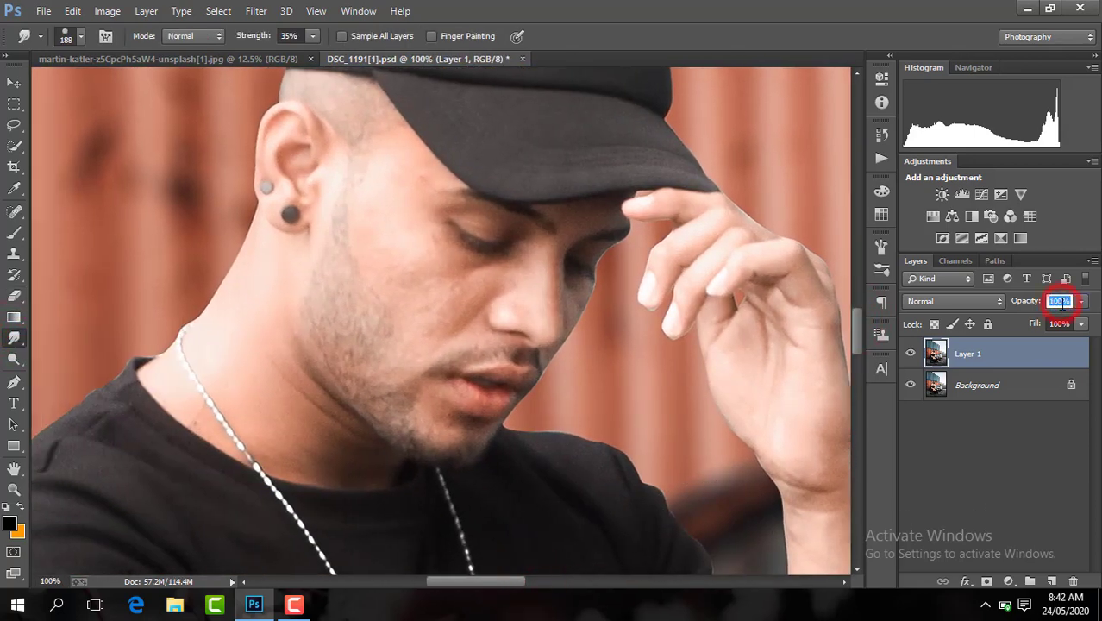
{"action": "type", "text": "50"}
Step: Smudge the cheek and neck skin, shrinking the brush for the neck
{"action": "left_click", "coordinate": [79, 37]}
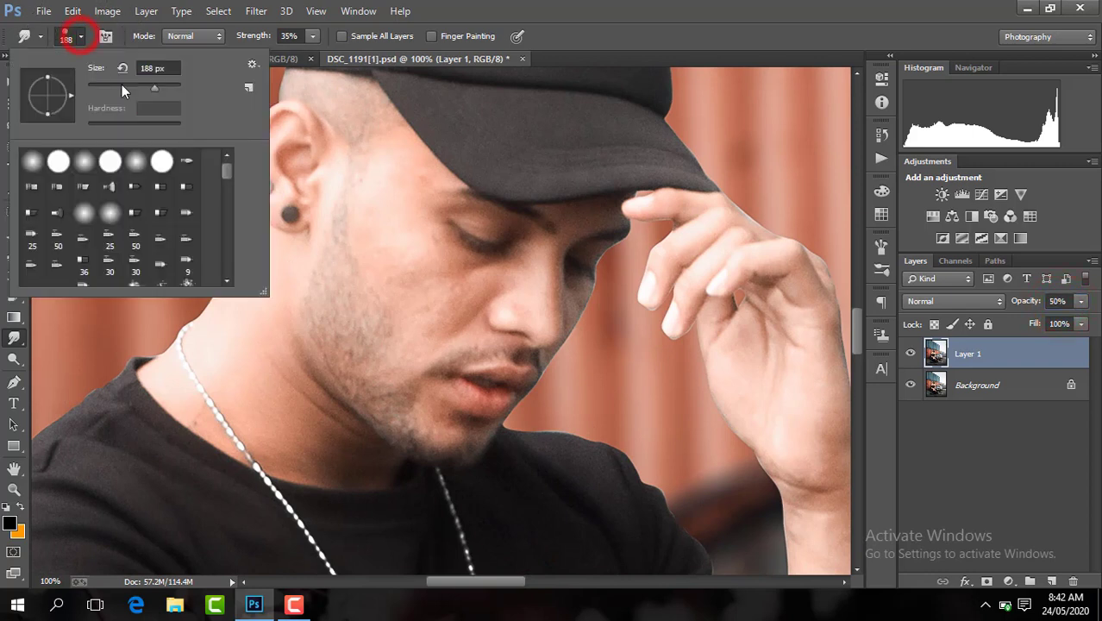
{"action": "left_click", "coordinate": [424, 270]}
{"action": "mouse_move", "coordinate": [425, 295]}
{"action": "left_mouse_down"}
{"action": "mouse_move", "coordinate": [440, 302]}
{"action": "mouse_move", "coordinate": [394, 226]}
{"action": "mouse_move", "coordinate": [447, 295]}
{"action": "left_mouse_up"}
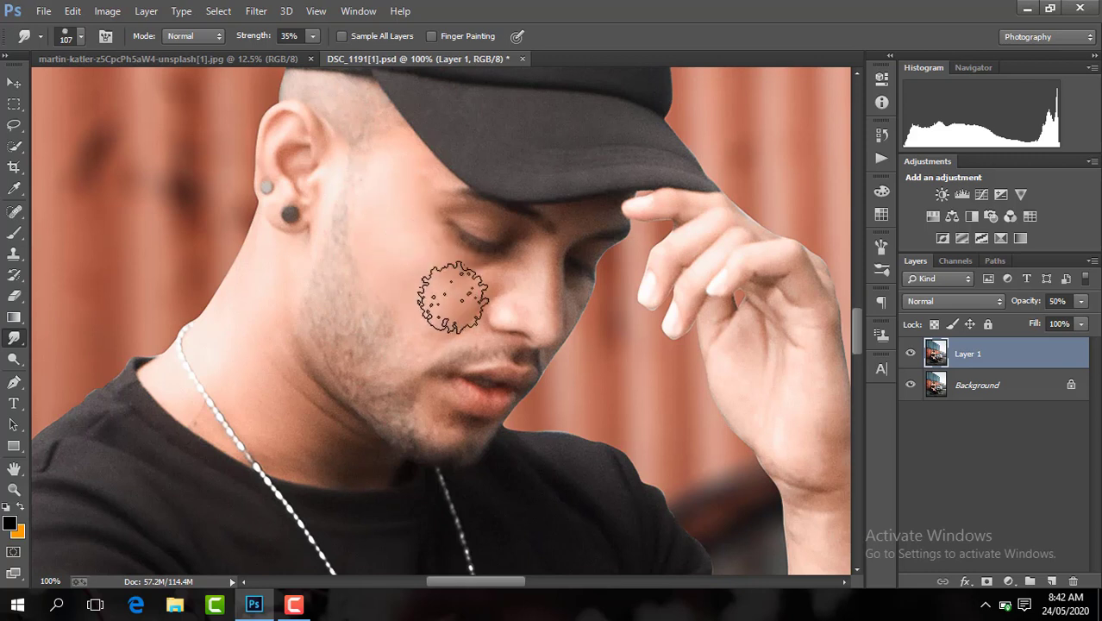
{"action": "mouse_move", "coordinate": [301, 412]}
{"action": "left_mouse_down"}
{"action": "mouse_move", "coordinate": [347, 448]}
{"action": "mouse_move", "coordinate": [314, 438]}
{"action": "left_mouse_up"}
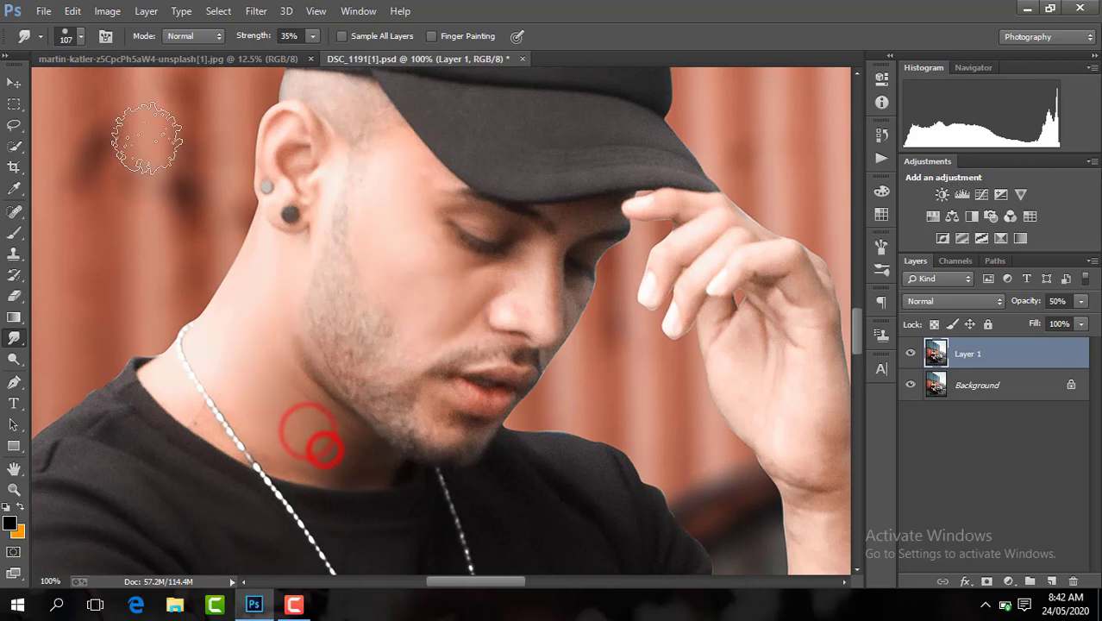
{"action": "left_click", "coordinate": [81, 37]}
{"action": "left_click", "coordinate": [129, 86]}
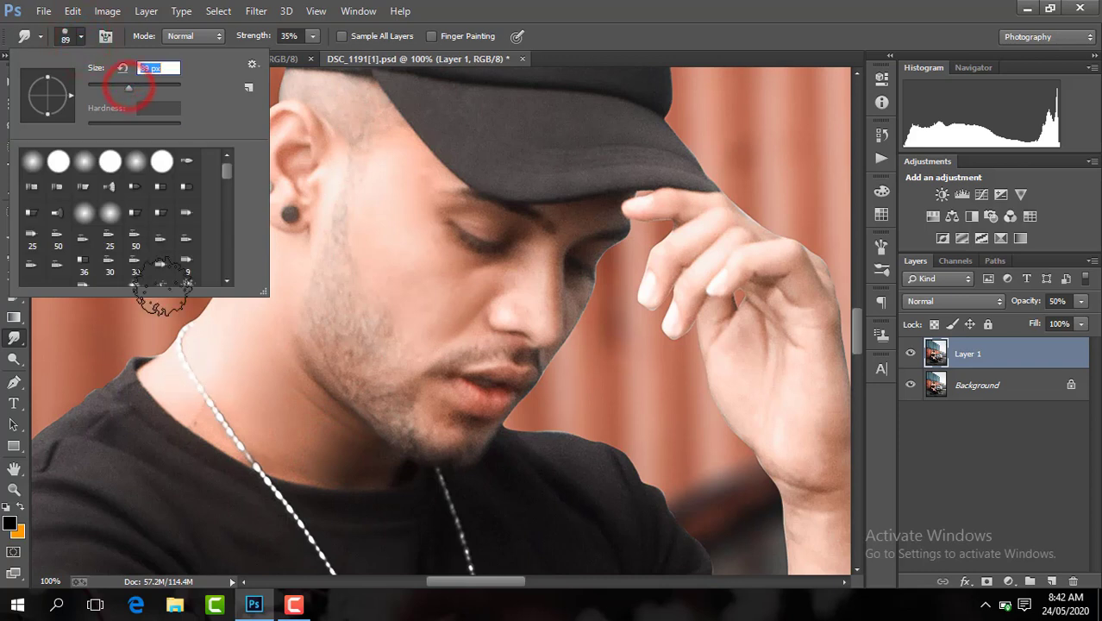
{"action": "left_click", "coordinate": [184, 398]}
{"action": "left_click_drag", "start_coordinate": [309, 456], "coordinate": [319, 460]}
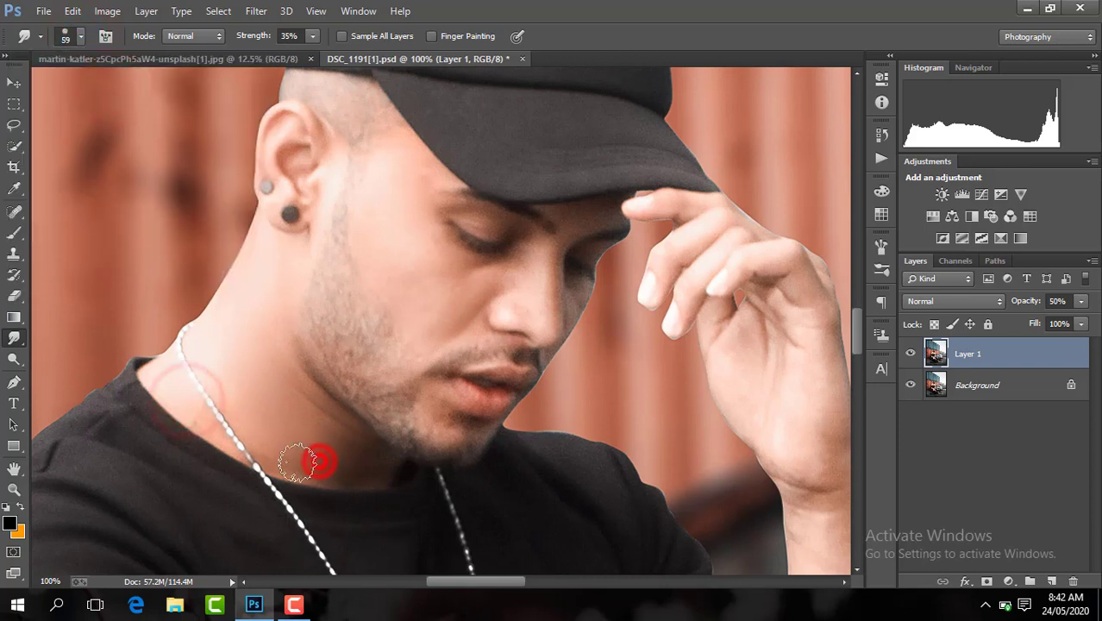
{"action": "left_click", "coordinate": [266, 332]}
Step: Dab the Smudge brush over the cheek, beside the nose and on the chin
{"action": "left_click", "coordinate": [446, 303]}
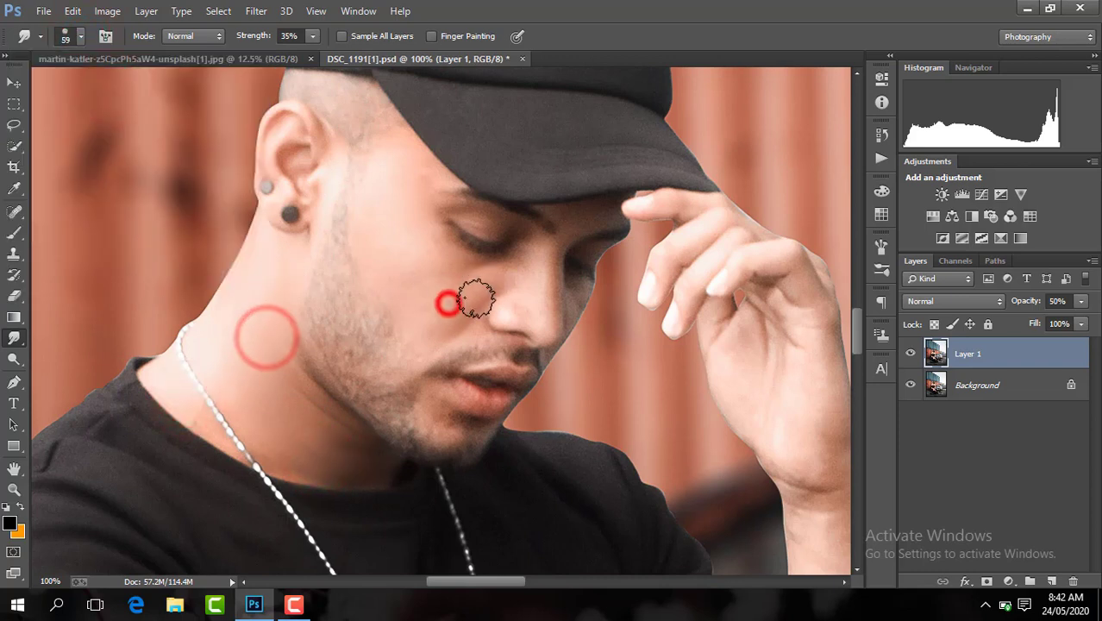
{"action": "left_click", "coordinate": [445, 323]}
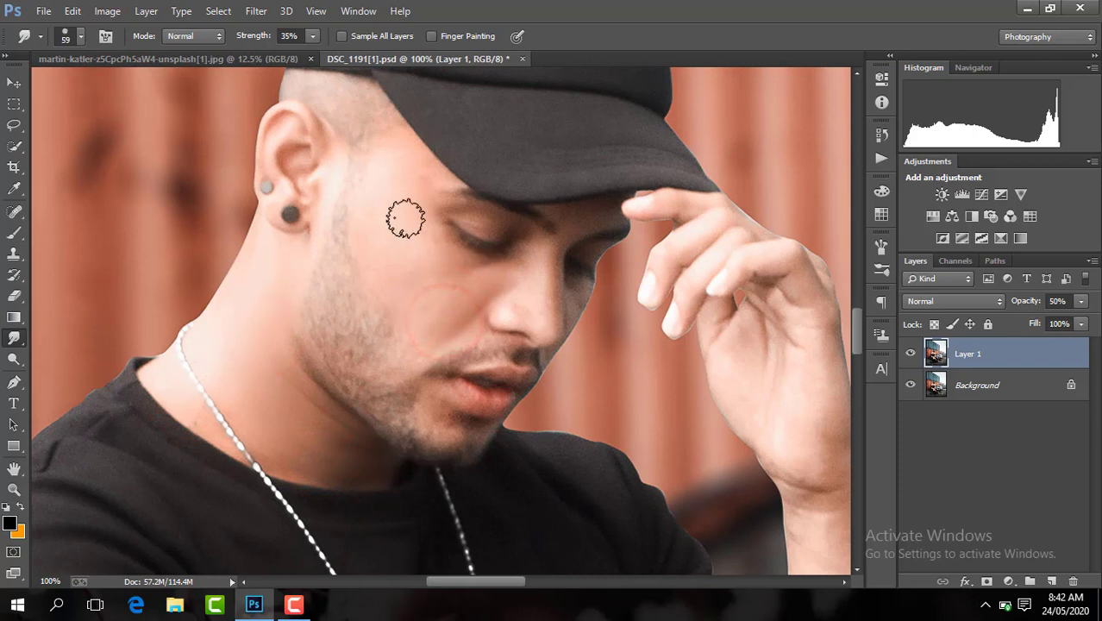
{"action": "left_click", "coordinate": [538, 303]}
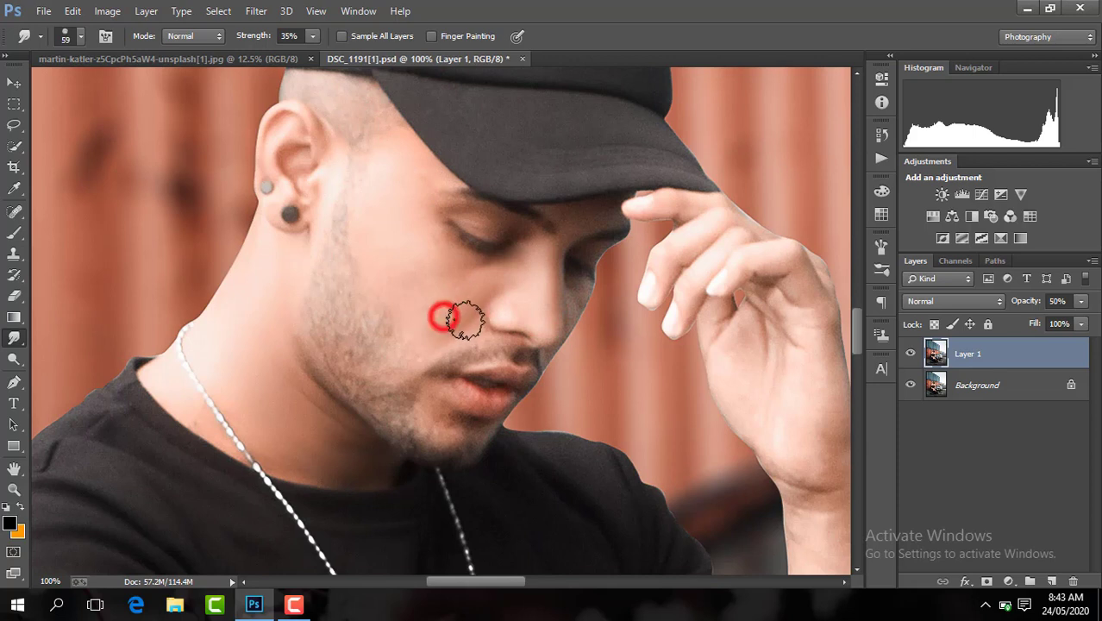
{"action": "left_click", "coordinate": [432, 428]}
{"action": "left_click", "coordinate": [438, 320]}
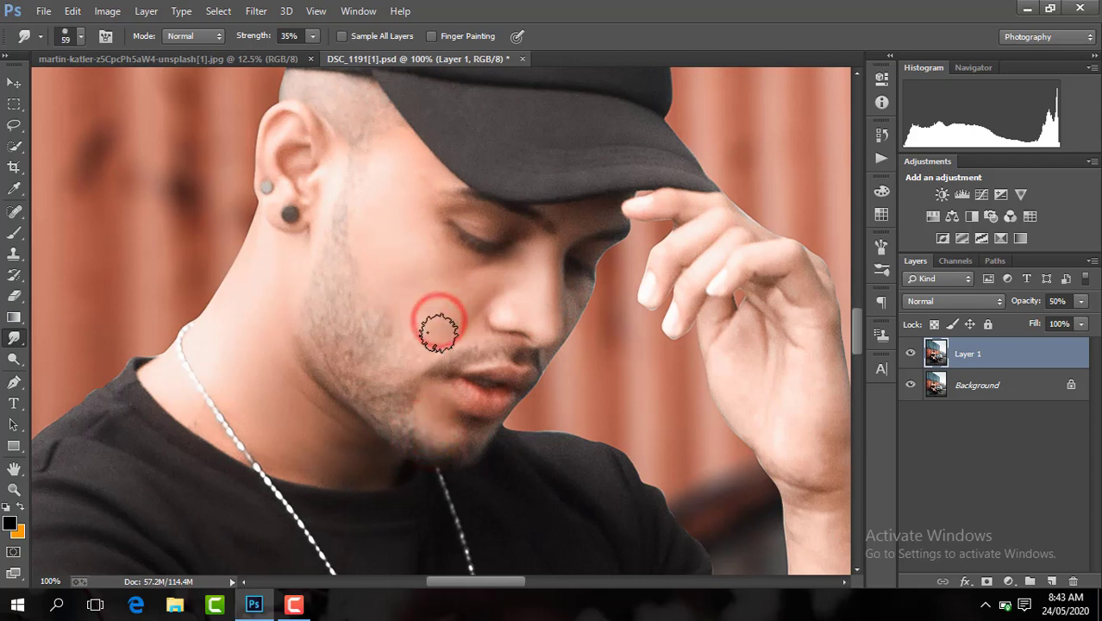
{"action": "left_click_drag", "start_coordinate": [477, 582], "coordinate": [502, 582]}
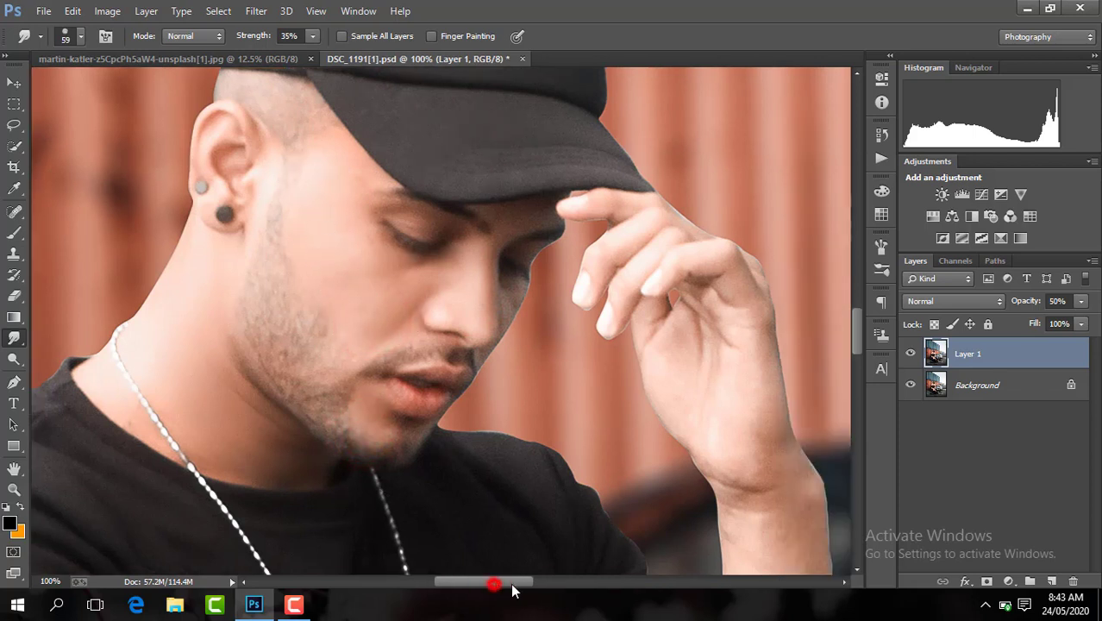
Step: Smudge the skin around the eyebrow, then enlarge the Smudge brush to 82 px
{"action": "left_click", "coordinate": [81, 35]}
{"action": "left_click_drag", "start_coordinate": [111, 86], "coordinate": [107, 85]}
{"action": "left_click", "coordinate": [376, 226]}
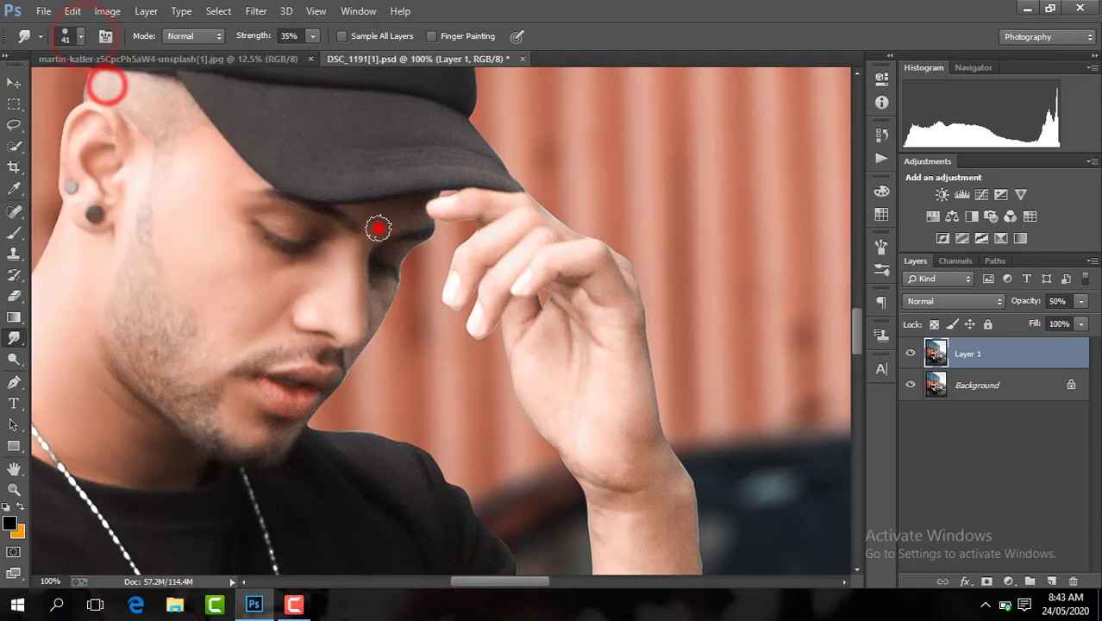
{"action": "left_click_drag", "start_coordinate": [376, 216], "coordinate": [390, 242]}
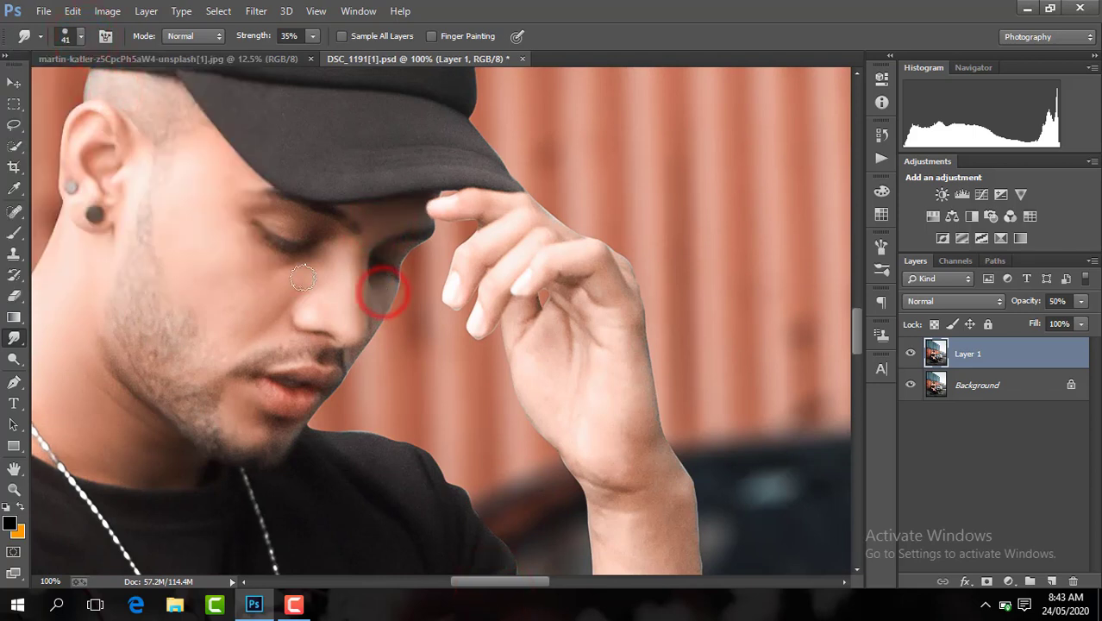
{"action": "left_click", "coordinate": [81, 36]}
{"action": "left_click", "coordinate": [125, 89]}
{"action": "left_click", "coordinate": [602, 437]}
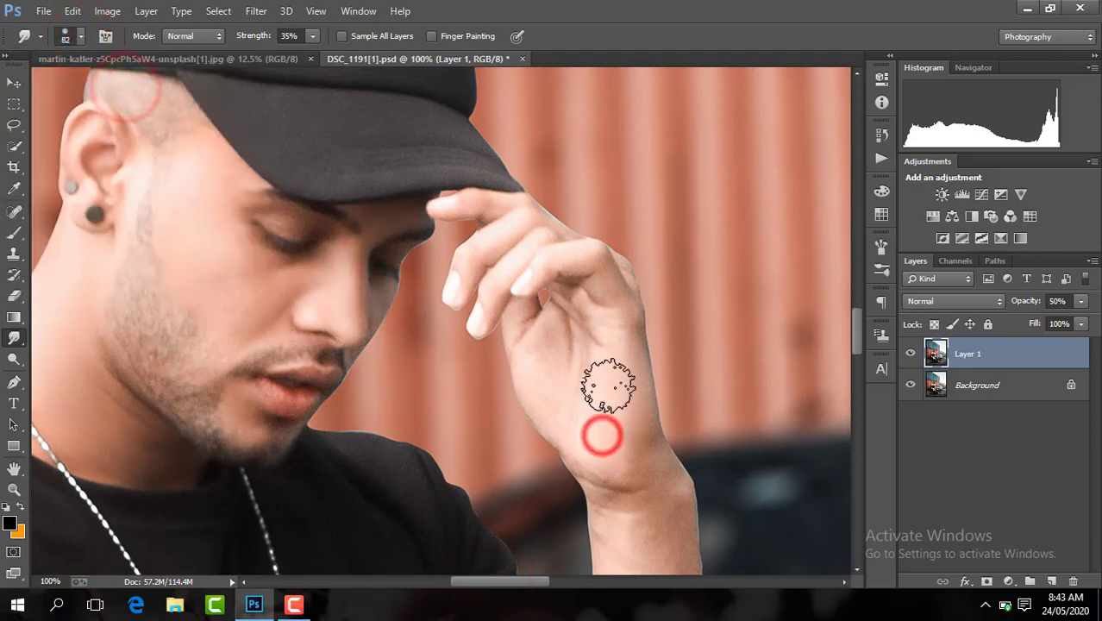
{"action": "left_click_drag", "start_coordinate": [860, 336], "coordinate": [860, 367]}
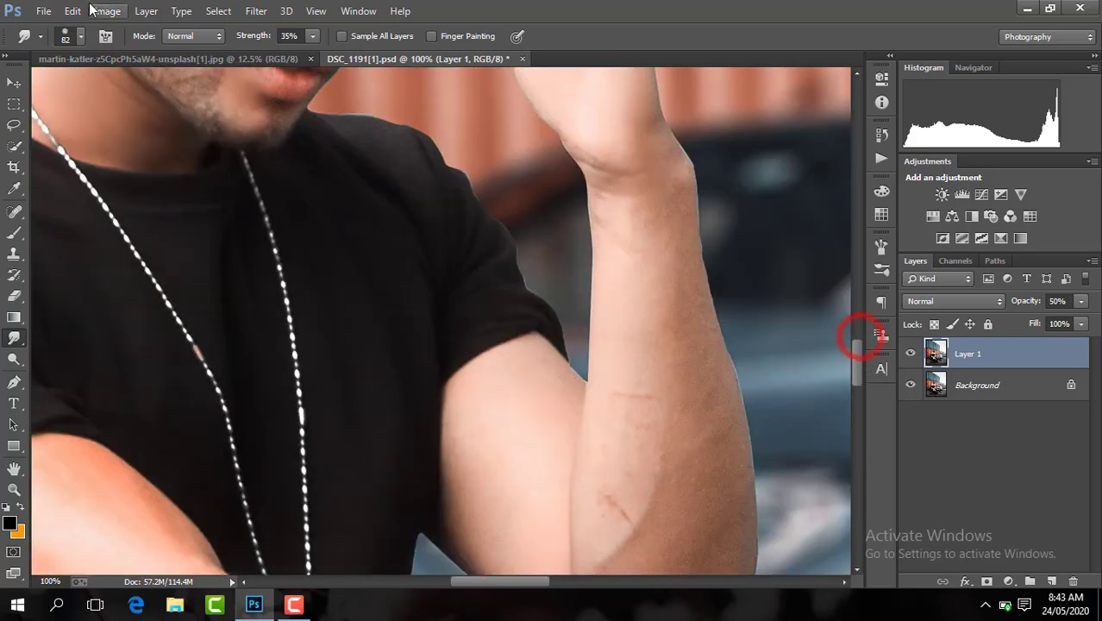
Step: Set the Smudge brush to 146 px and smooth the forearm scars and elbow
{"action": "left_click", "coordinate": [81, 35]}
{"action": "left_click", "coordinate": [143, 86]}
{"action": "left_click", "coordinate": [658, 314]}
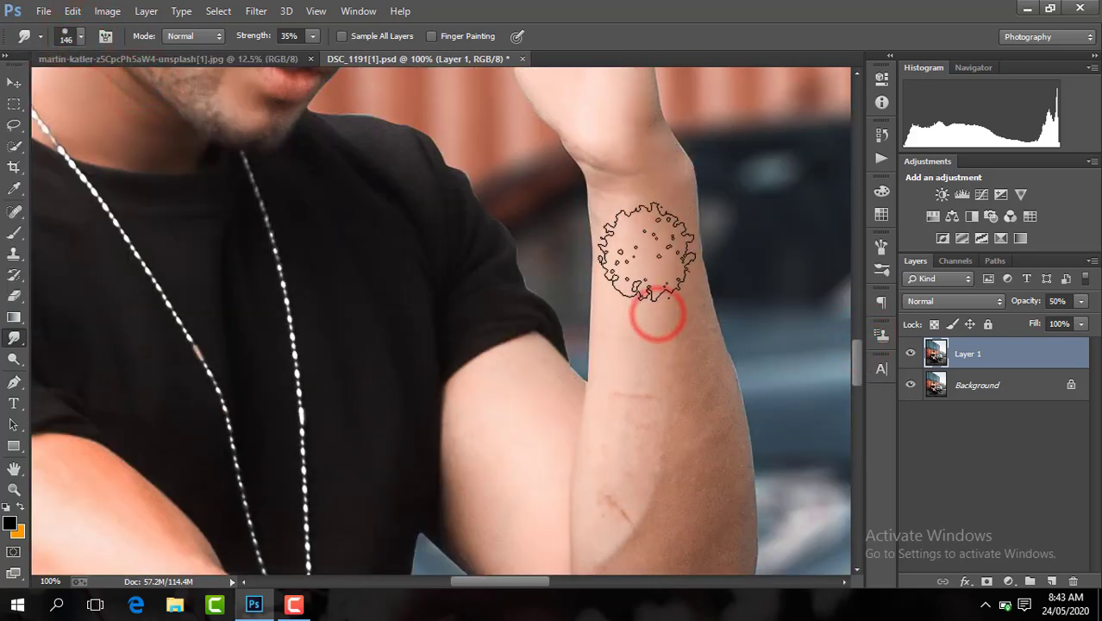
{"action": "left_click_drag", "start_coordinate": [635, 513], "coordinate": [640, 467]}
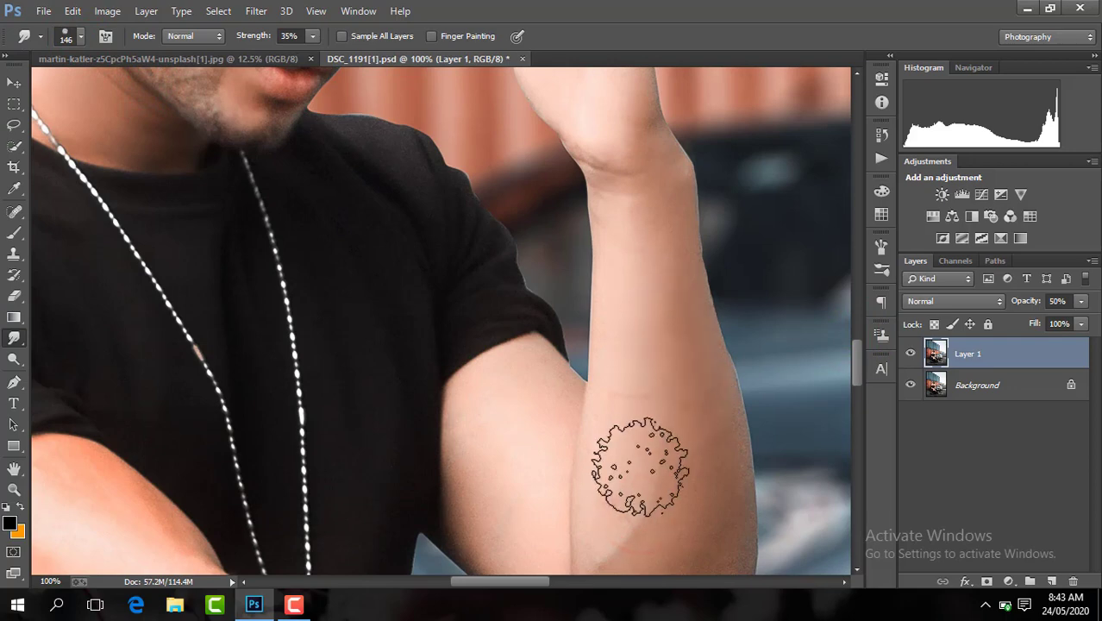
{"action": "left_click_drag", "start_coordinate": [851, 375], "coordinate": [854, 397]}
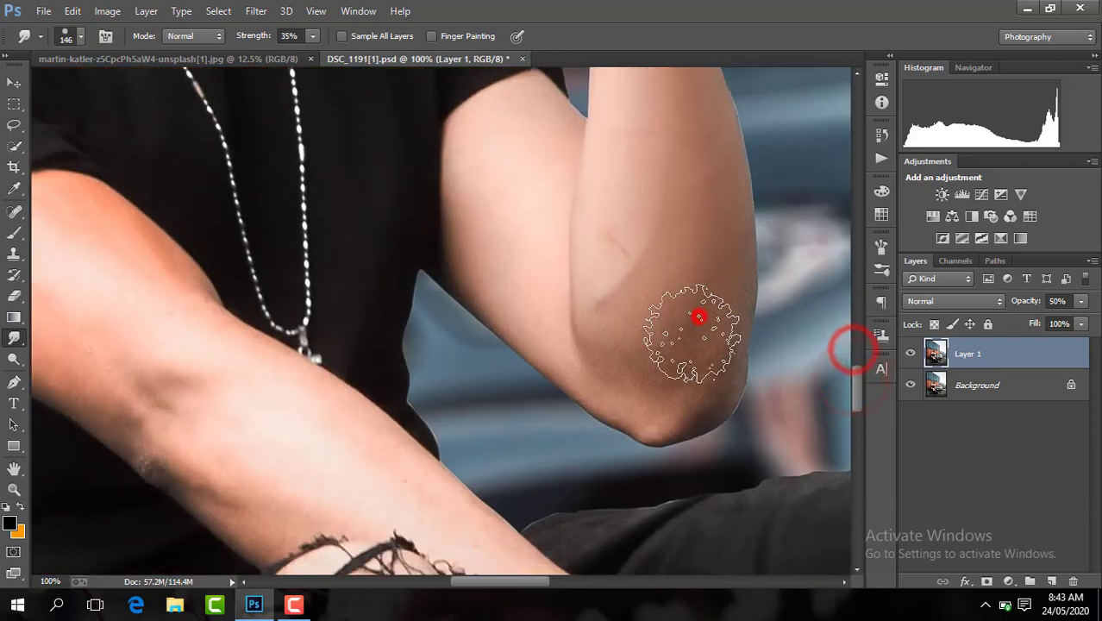
{"action": "left_click", "coordinate": [699, 316]}
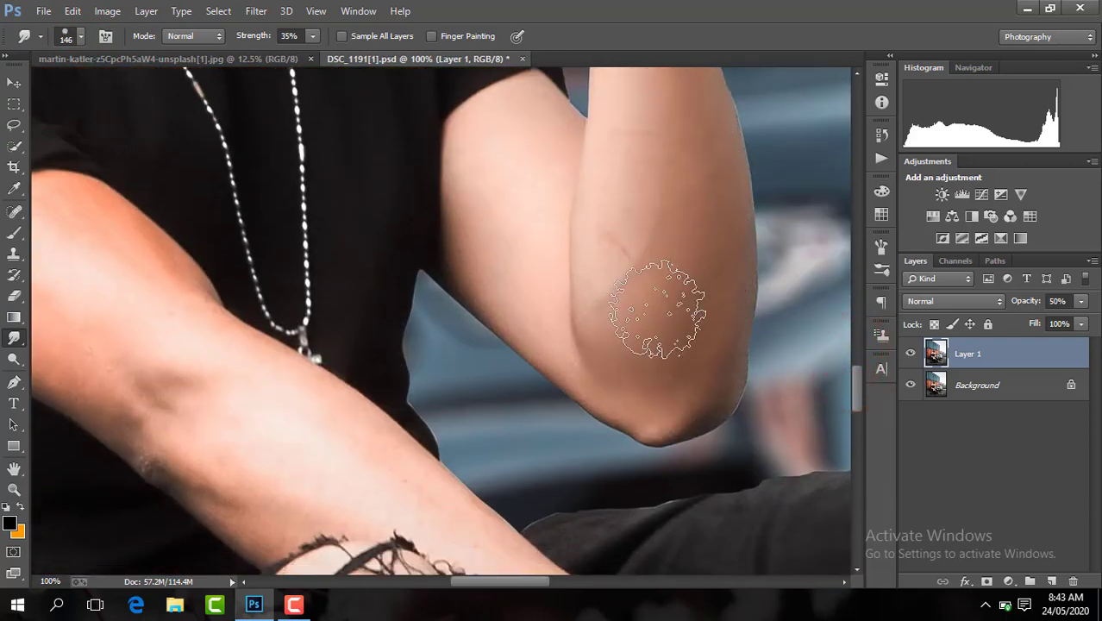
Step: Resize the Smudge brush to 97 px, zoom out, then enlarge it to 170 px
{"action": "left_click", "coordinate": [79, 35]}
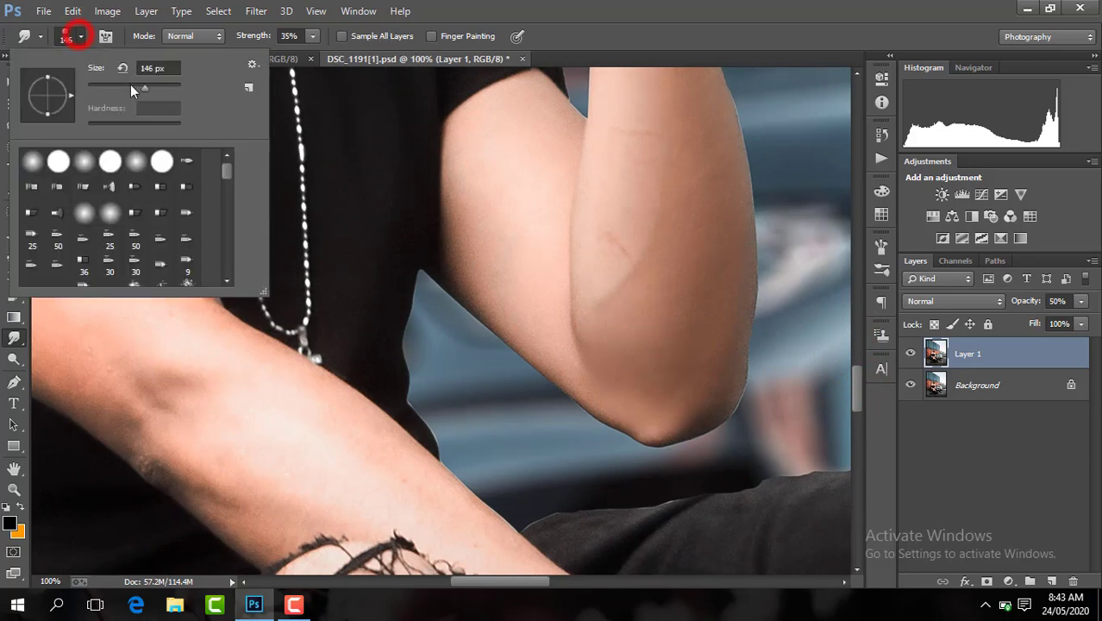
{"action": "left_click", "coordinate": [131, 86]}
{"action": "left_click", "coordinate": [504, 258]}
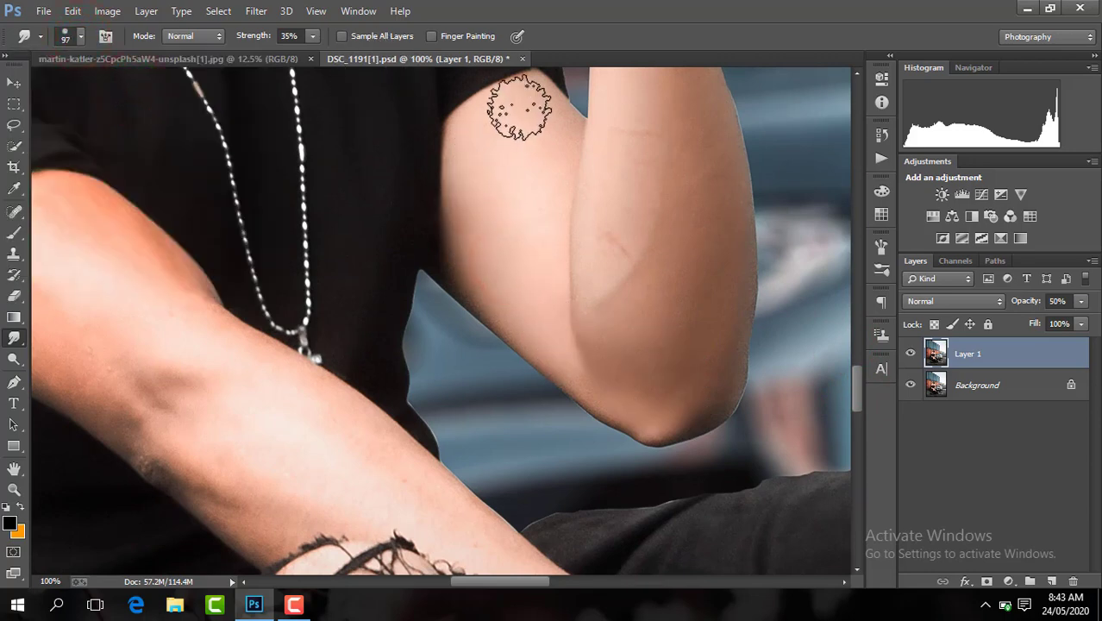
{"action": "key", "text": "ctrl+minus"}
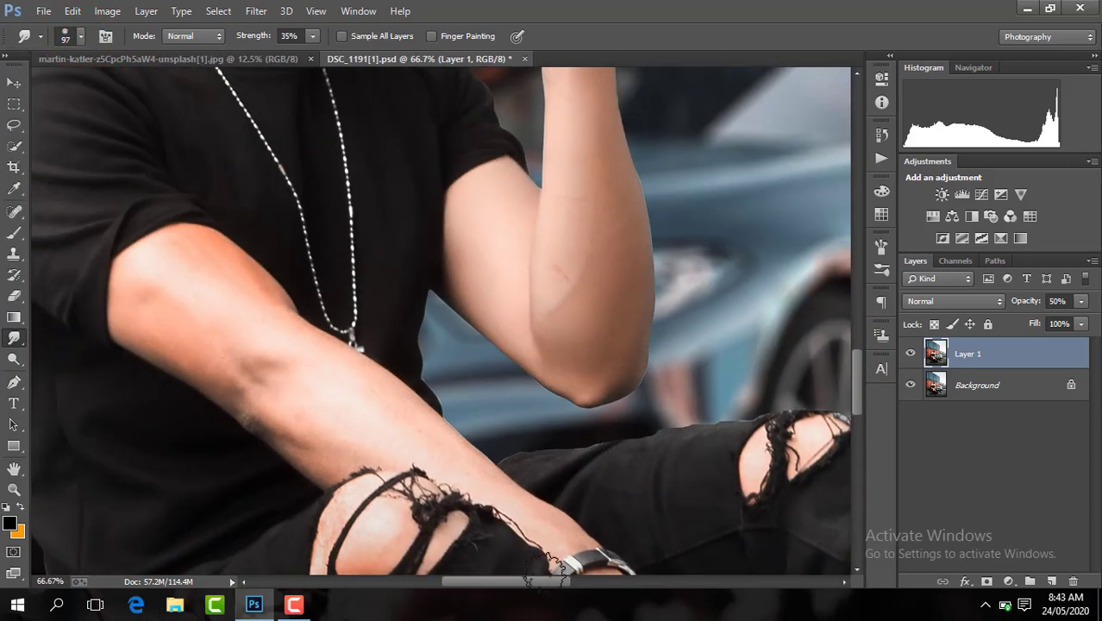
{"action": "left_click_drag", "start_coordinate": [549, 582], "coordinate": [525, 581]}
{"action": "left_click", "coordinate": [75, 37]}
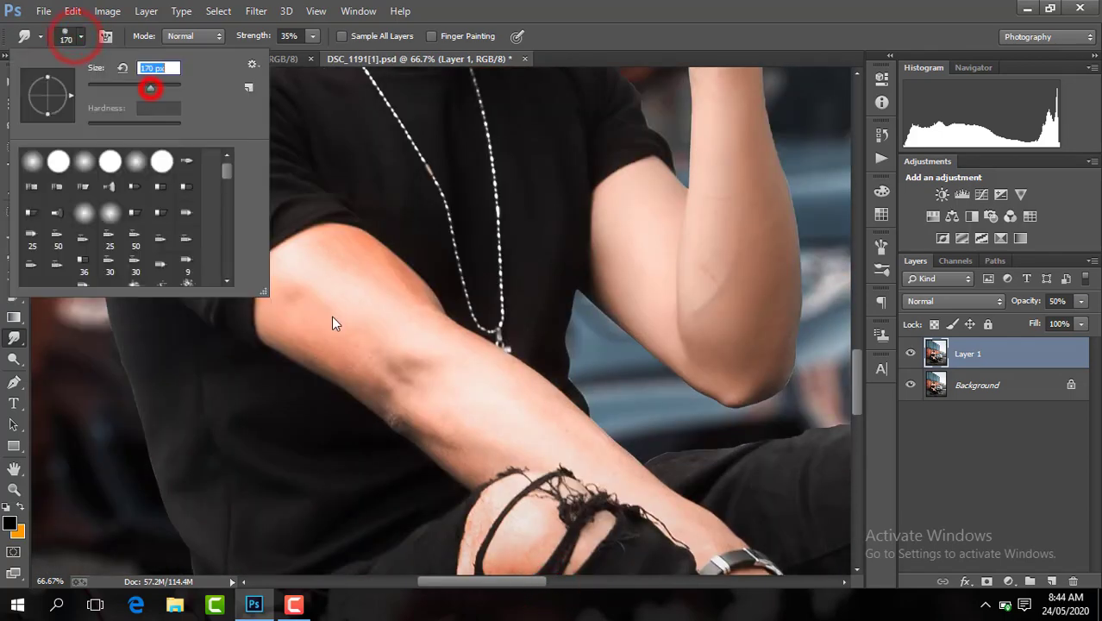
{"action": "left_click", "coordinate": [362, 349]}
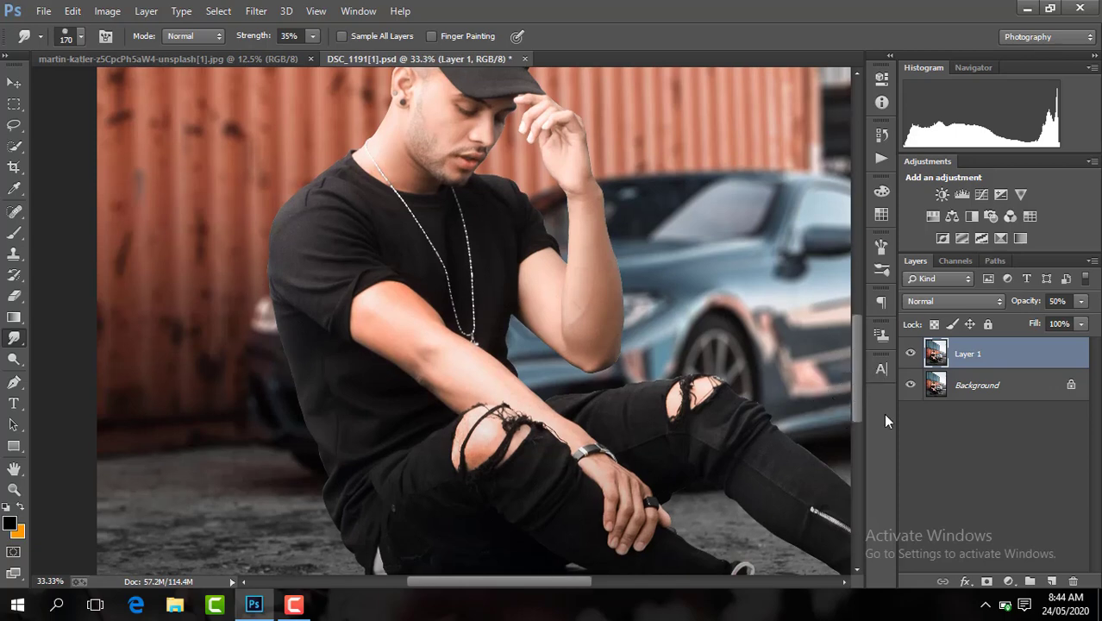
Step: Lower Layer 1 to 45% opacity and zoom back in on the face
{"action": "left_click_drag", "start_coordinate": [602, 592], "coordinate": [625, 587]}
{"action": "mouse_move", "coordinate": [855, 385]}
{"action": "left_mouse_down"}
{"action": "mouse_move", "coordinate": [860, 433]}
{"action": "mouse_move", "coordinate": [856, 368]}
{"action": "left_mouse_up"}
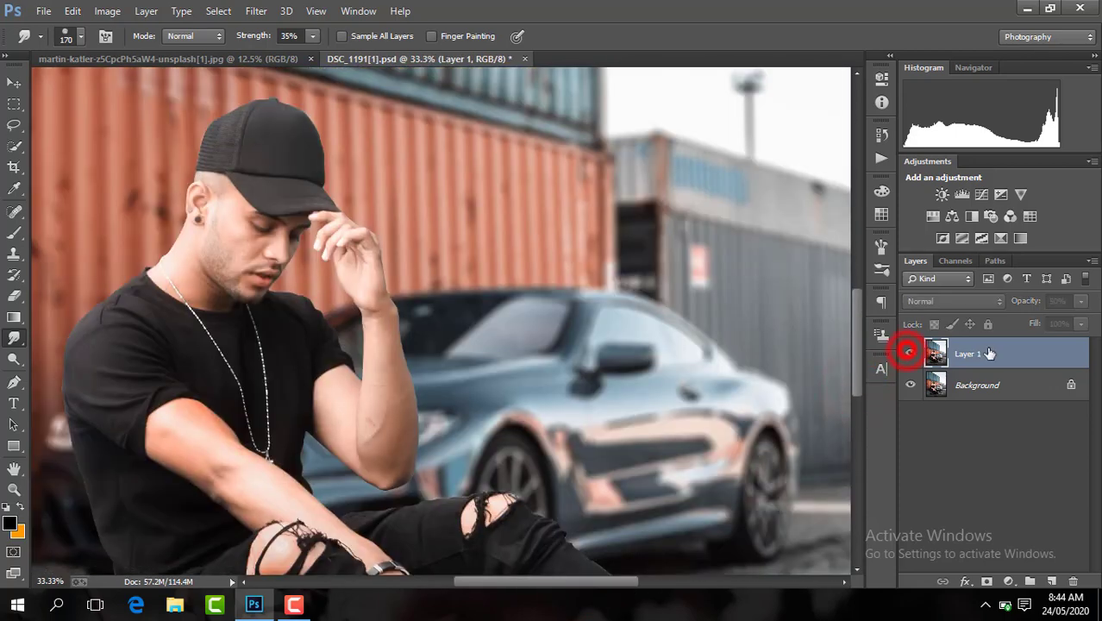
{"action": "right_click", "coordinate": [913, 355]}
{"action": "left_click", "coordinate": [706, 493]}
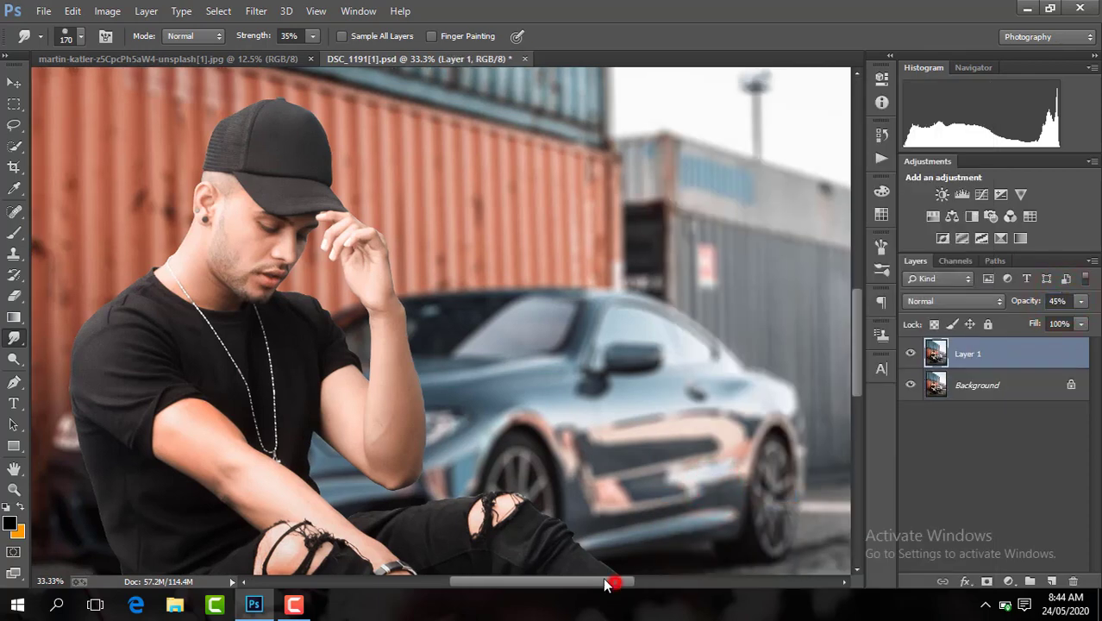
{"action": "left_click_drag", "start_coordinate": [615, 583], "coordinate": [572, 583]}
{"action": "scroll", "coordinate": [572, 569], "scroll_direction": "up", "scroll_amount": 2}
{"action": "scroll", "coordinate": [854, 363], "scroll_direction": "up", "scroll_amount": 1}
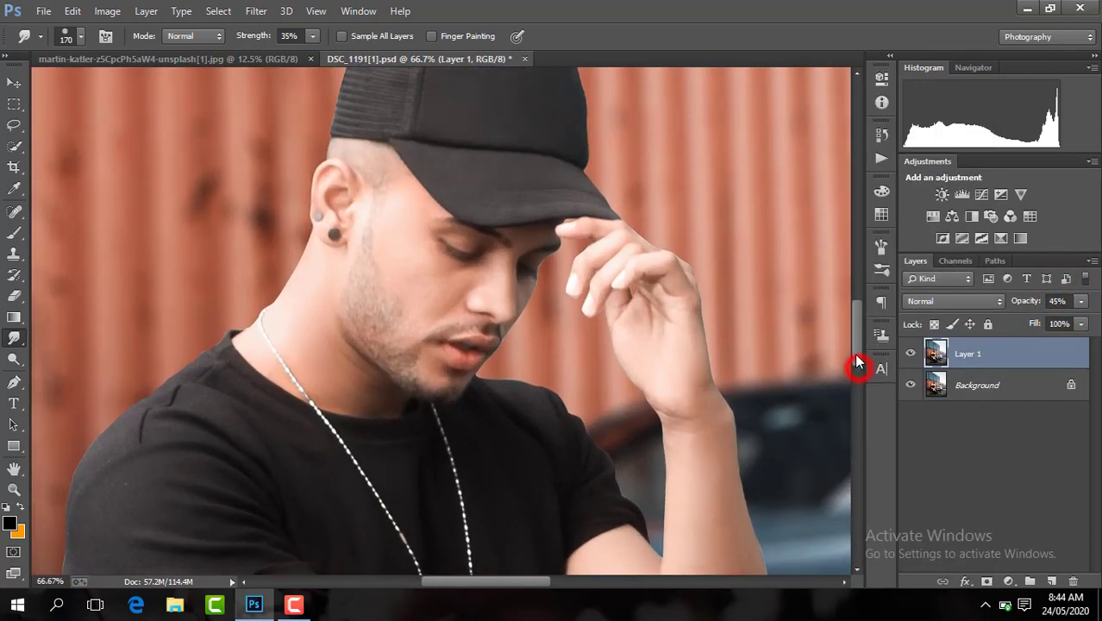
Step: Shrink the Smudge brush from 118 to 62 px and smooth the nose, cheek, chin and neck
{"action": "left_click", "coordinate": [69, 36]}
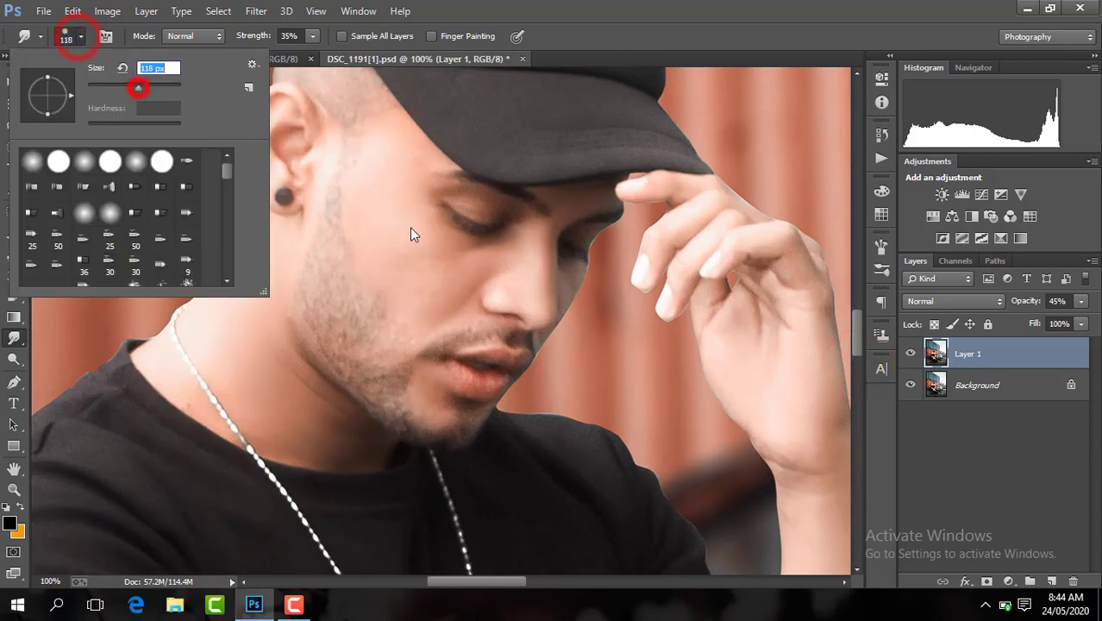
{"action": "left_click", "coordinate": [419, 287]}
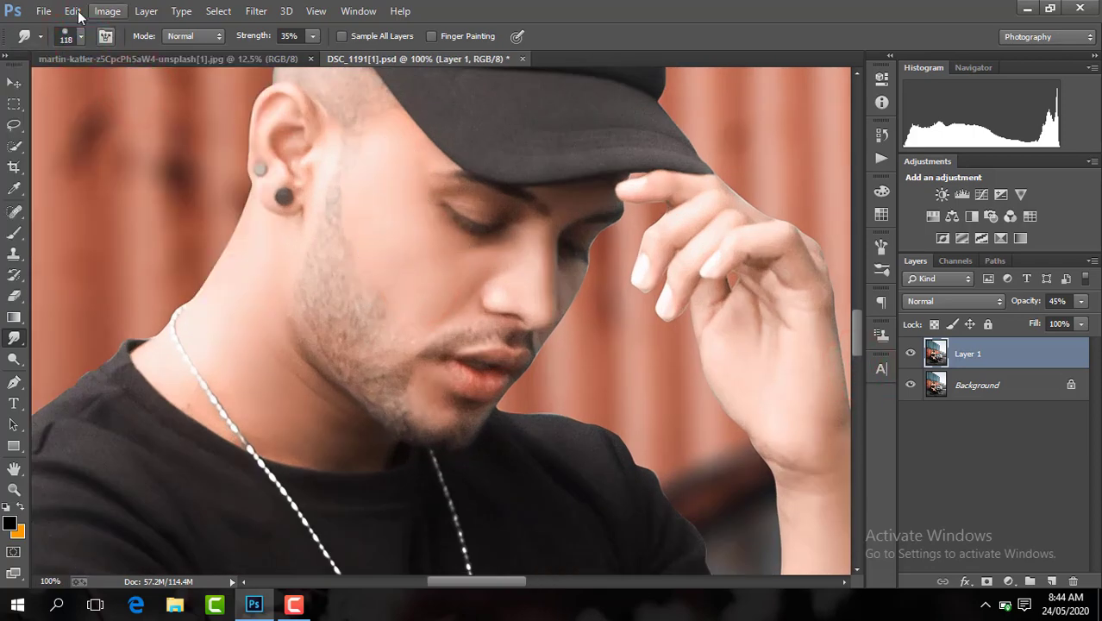
{"action": "left_click", "coordinate": [79, 37]}
{"action": "left_click_drag", "start_coordinate": [126, 88], "coordinate": [119, 89]}
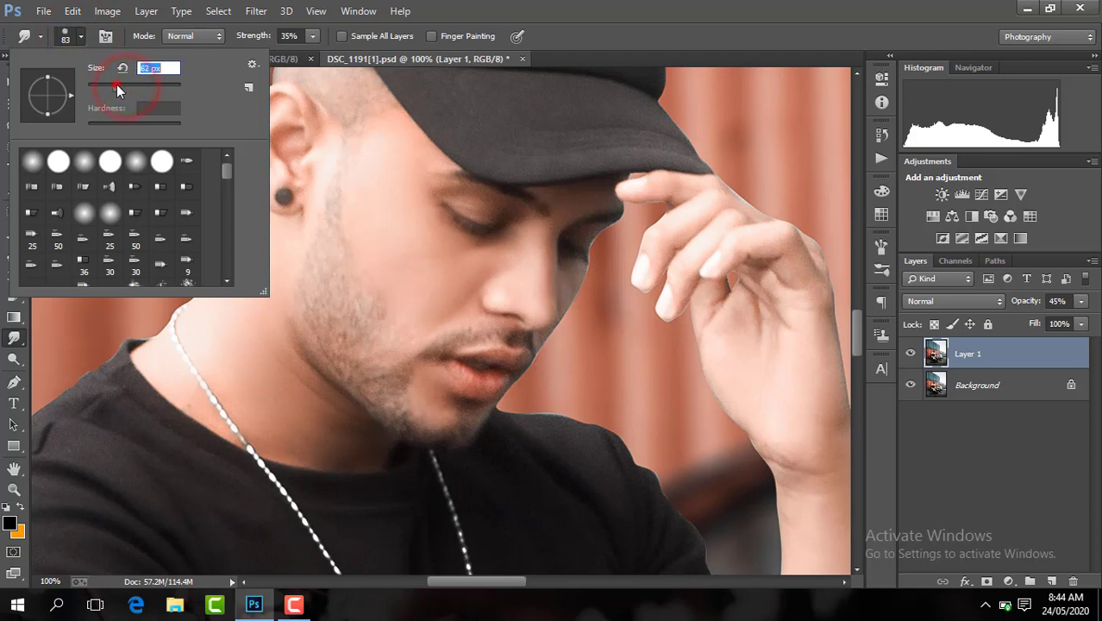
{"action": "left_click", "coordinate": [533, 295]}
{"action": "left_click", "coordinate": [456, 296]}
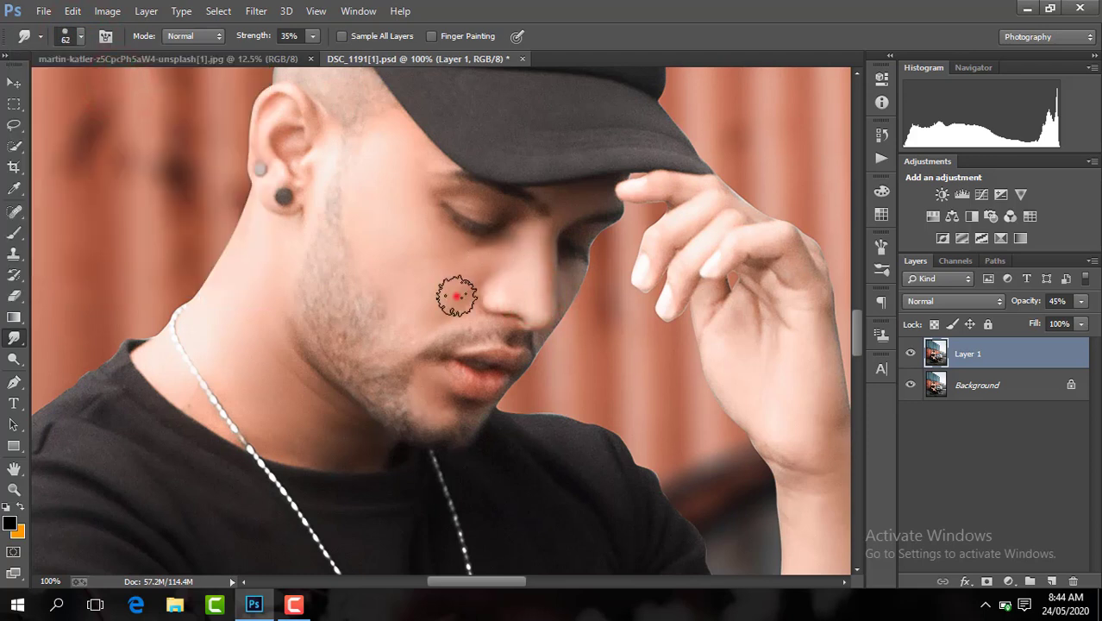
{"action": "left_click", "coordinate": [509, 270]}
{"action": "left_click", "coordinate": [434, 391]}
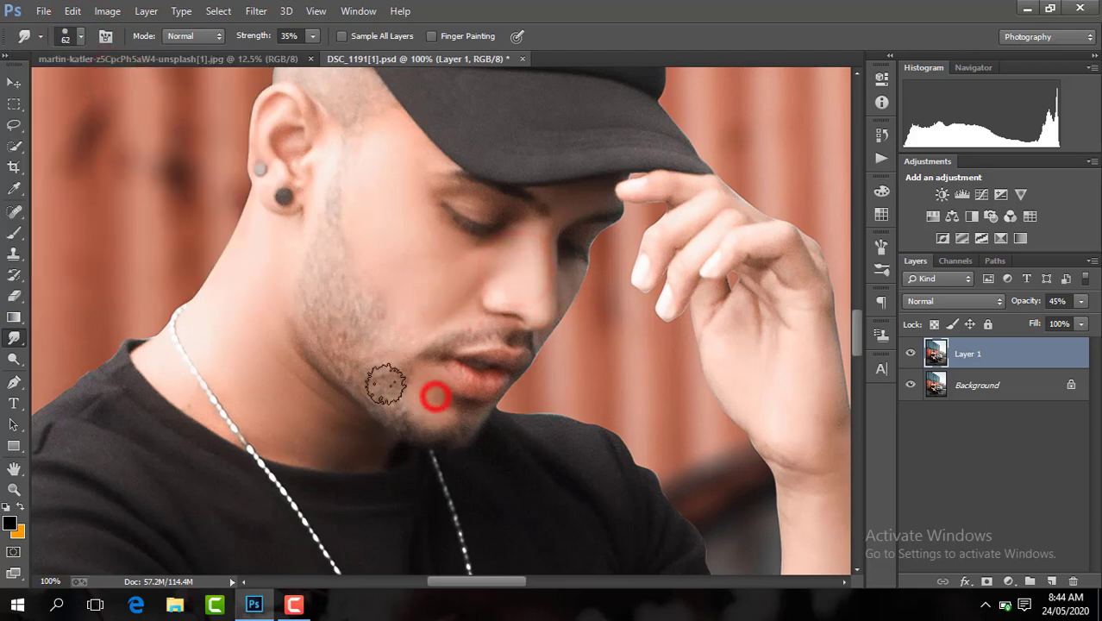
{"action": "left_click", "coordinate": [310, 432]}
{"action": "key", "text": "ctrl+minus"}
{"action": "key", "text": "ctrl+minus"}
{"action": "key", "text": "ctrl+minus"}
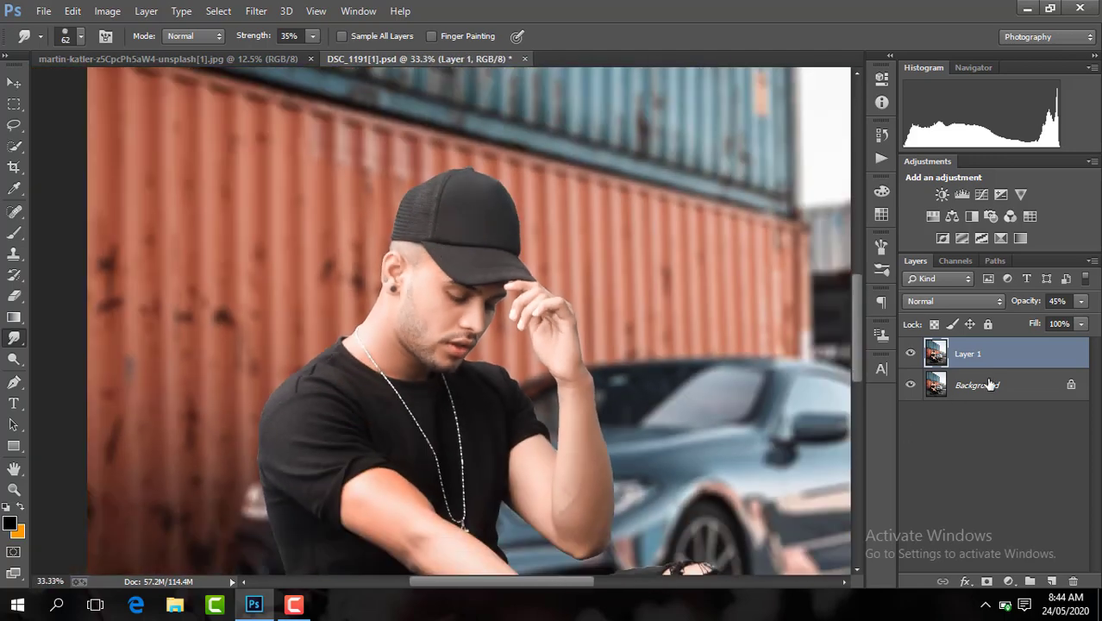
Step: Flatten the image, duplicate it, and invert the copy with Image > Adjustments > Invert
{"action": "right_click", "coordinate": [1016, 366]}
{"action": "left_click", "coordinate": [748, 494]}
{"action": "key", "text": "ctrl+j"}
{"action": "key", "text": "ctrl+i"}
{"action": "key", "text": "ctrl+z"}
{"action": "left_click", "coordinate": [107, 11]}
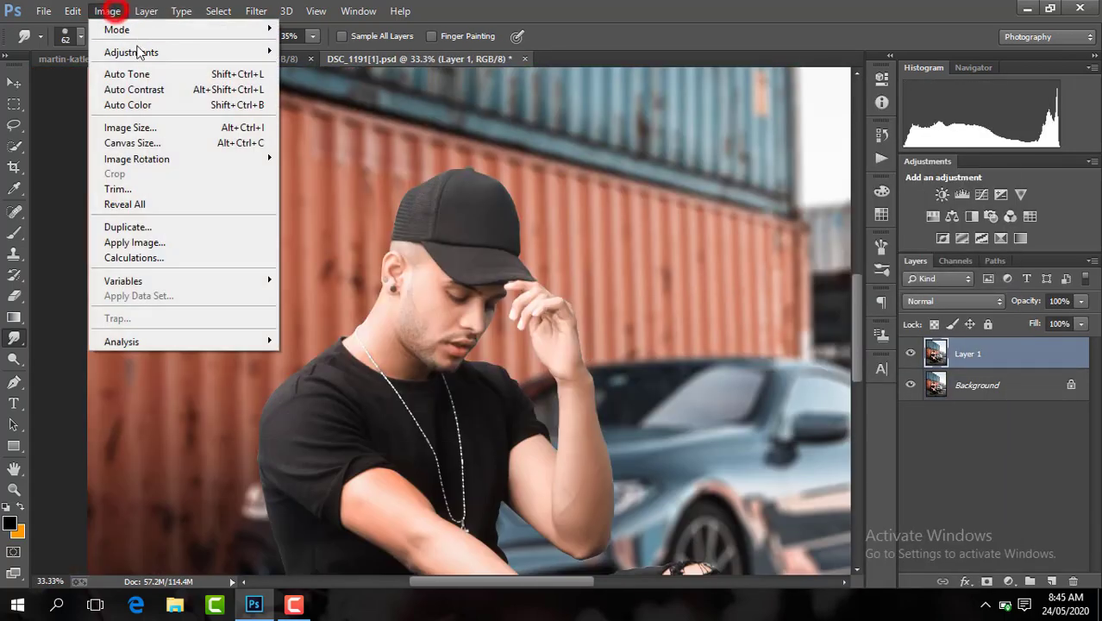
{"action": "left_click", "coordinate": [133, 47]}
{"action": "left_click", "coordinate": [388, 237]}
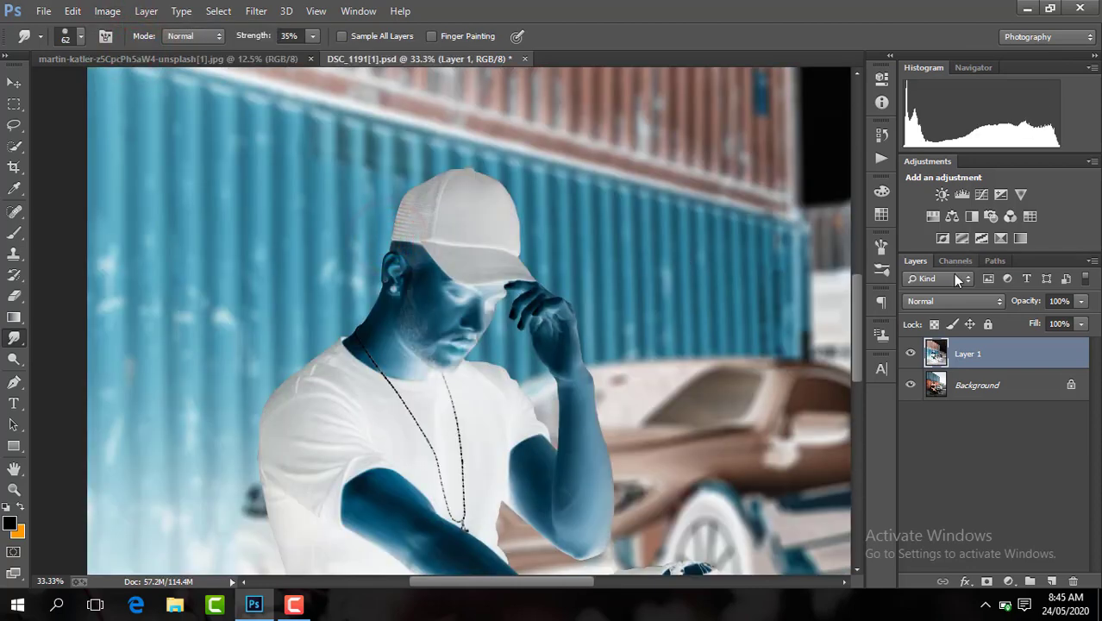
Step: Set the copy to Vivid Light blending and apply a High Pass filter
{"action": "left_click", "coordinate": [954, 302]}
{"action": "left_click", "coordinate": [927, 239]}
{"action": "left_click", "coordinate": [256, 10]}
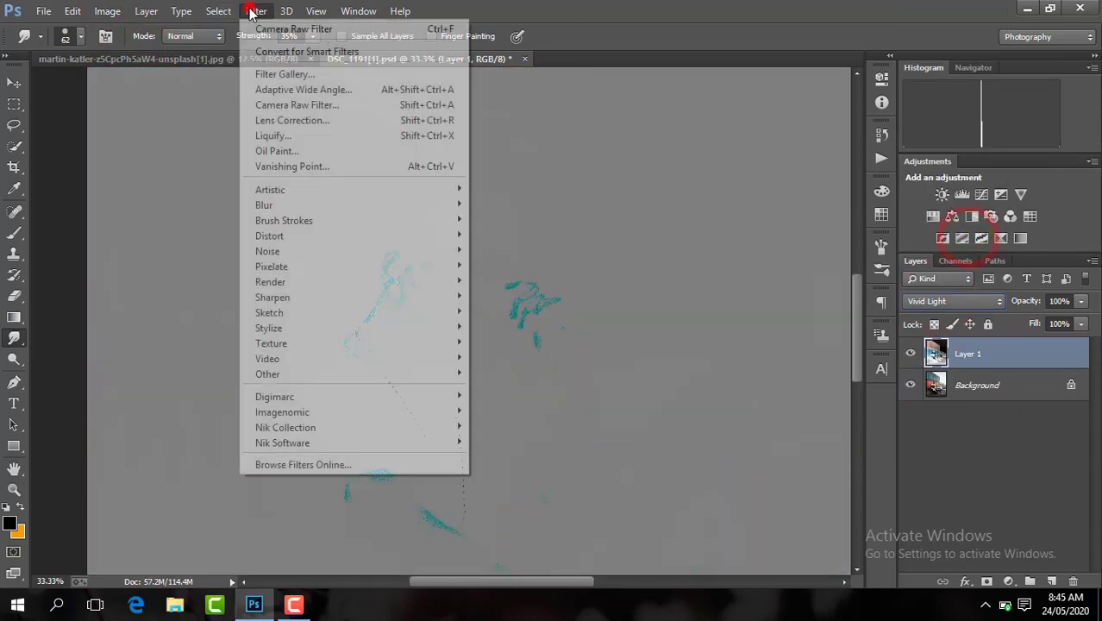
{"action": "left_click", "coordinate": [516, 387]}
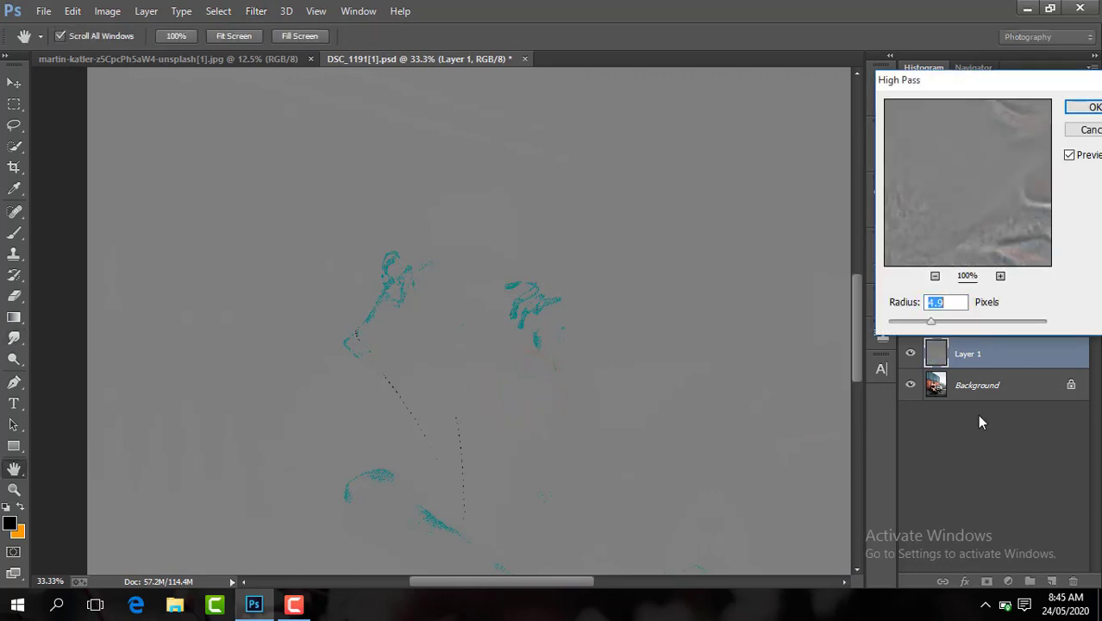
{"action": "key", "text": "Return"}
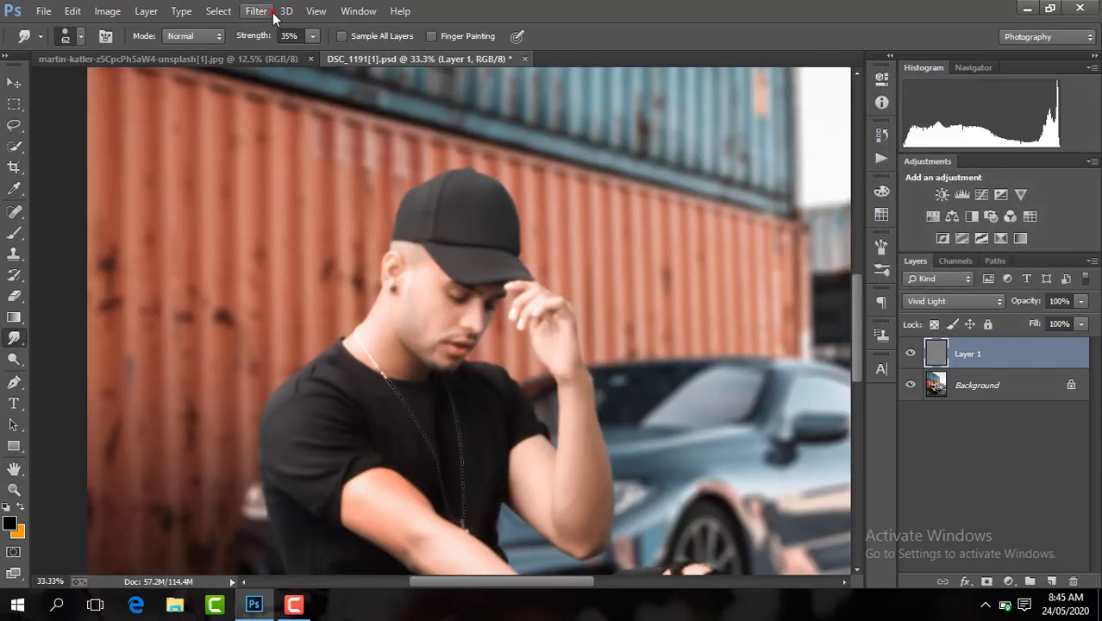
Step: Apply a Gaussian Blur of 10 and hide the layer behind a black mask
{"action": "left_click", "coordinate": [256, 10]}
{"action": "left_click", "coordinate": [518, 320]}
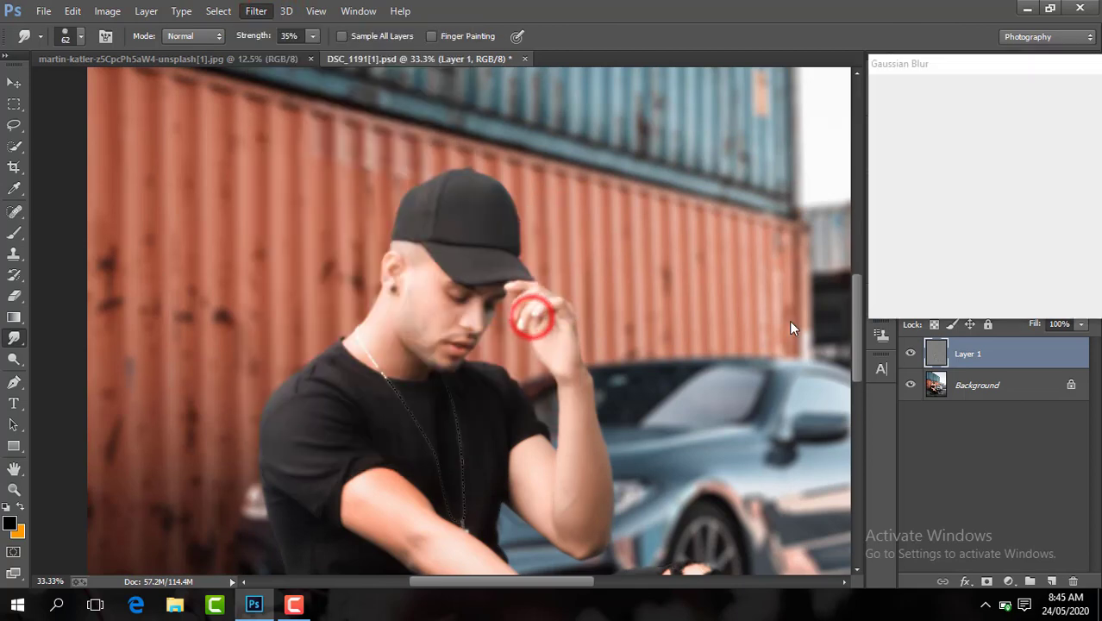
{"action": "type", "text": "10"}
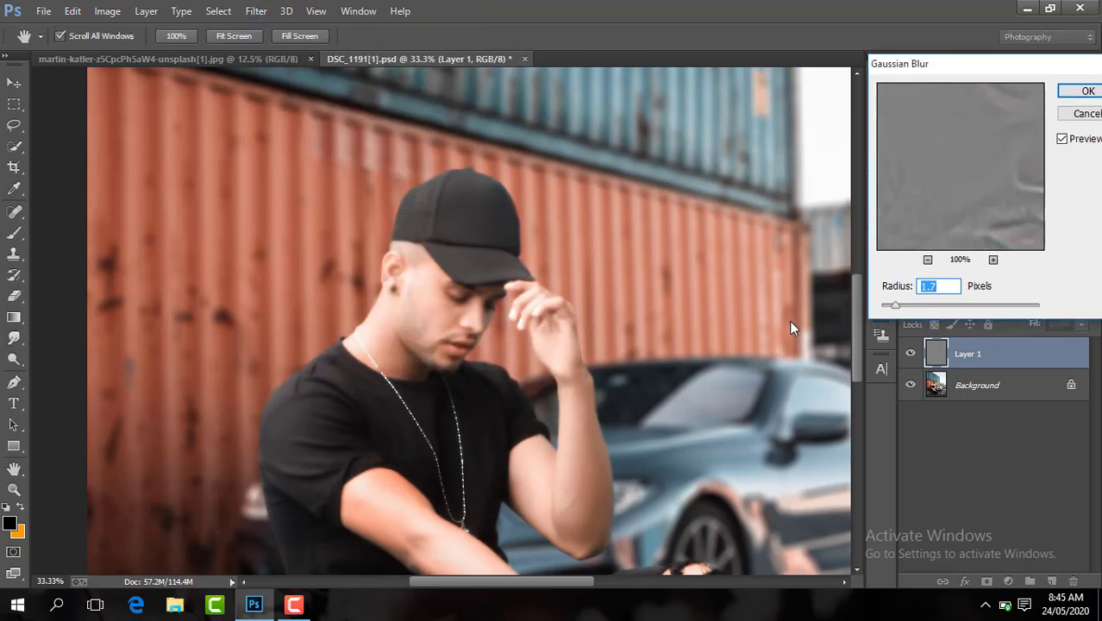
{"action": "key", "text": "Return"}
{"action": "key", "text": "r"}
{"action": "left_click", "coordinate": [989, 588], "text": "alt"}
Step: Set white as the painting colour, select the Brush and reduce its size on the zoomed face
{"action": "key", "text": "d"}
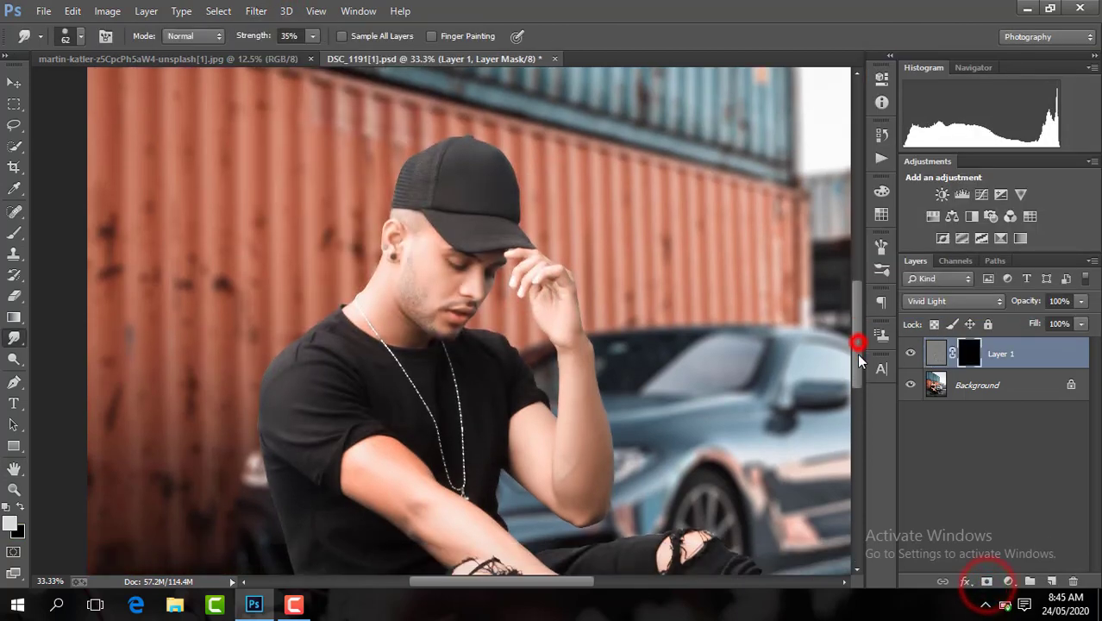
{"action": "key", "text": "ctrl+plus"}
{"action": "key", "text": "ctrl+plus"}
{"action": "left_click", "coordinate": [14, 232]}
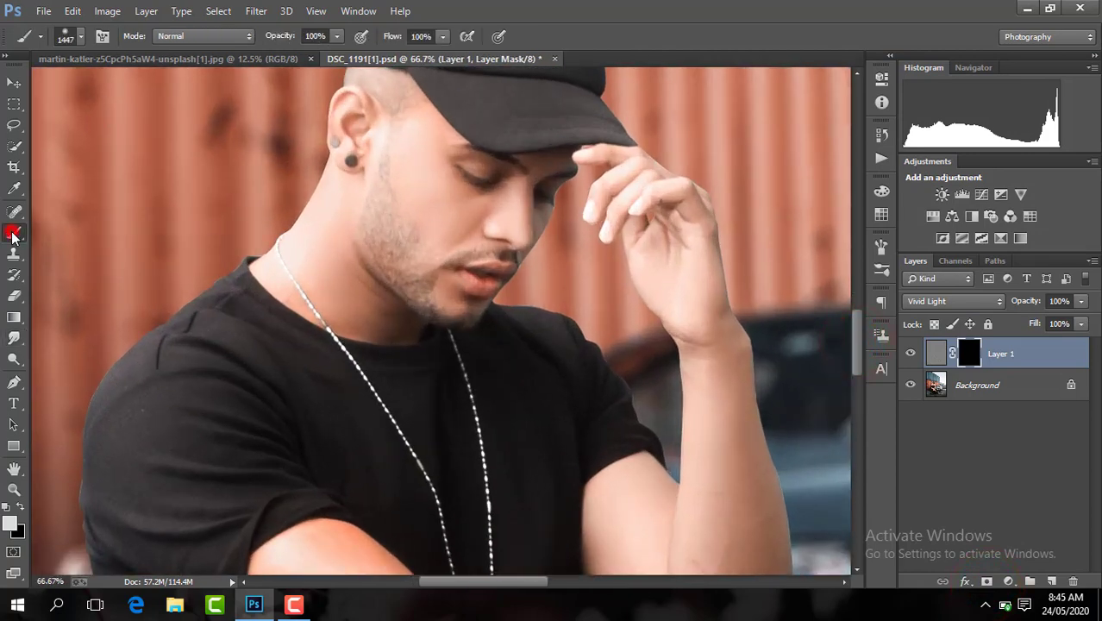
{"action": "left_click", "coordinate": [79, 37]}
{"action": "left_click", "coordinate": [435, 269]}
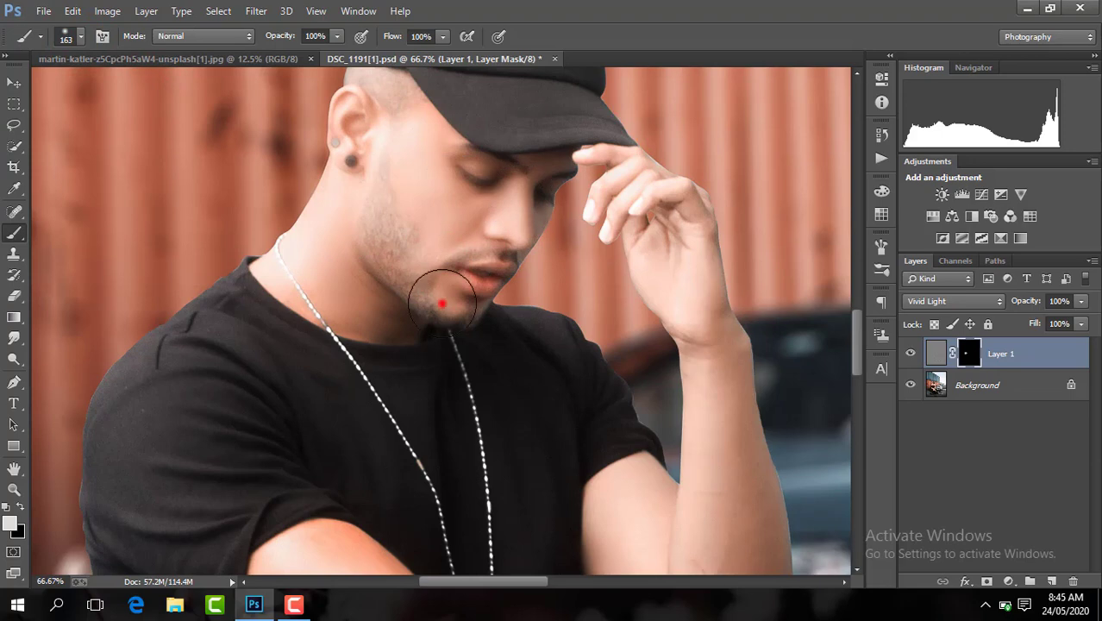
{"action": "left_click_drag", "start_coordinate": [856, 350], "coordinate": [856, 389]}
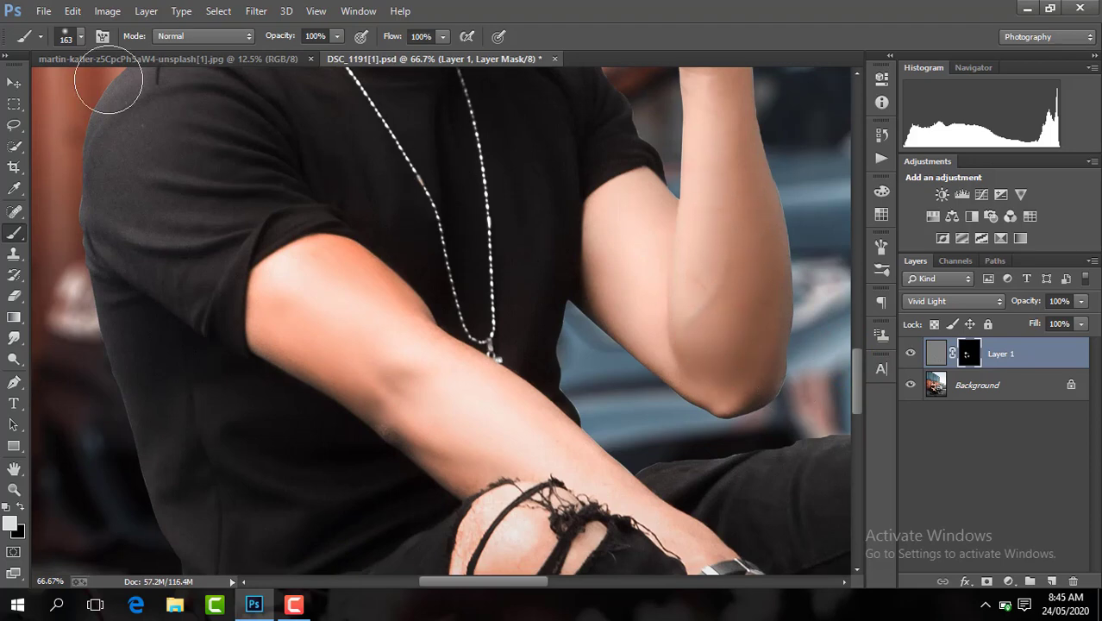
{"action": "left_click", "coordinate": [76, 38]}
{"action": "left_click", "coordinate": [666, 526]}
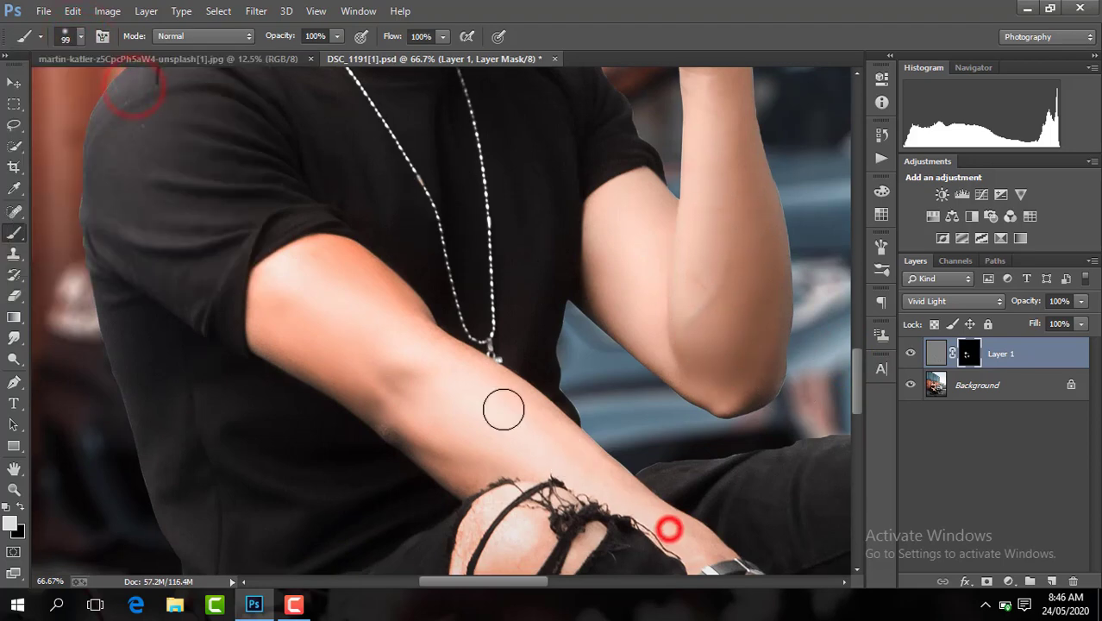
{"action": "scroll", "coordinate": [850, 393], "scroll_direction": "up", "scroll_amount": 5}
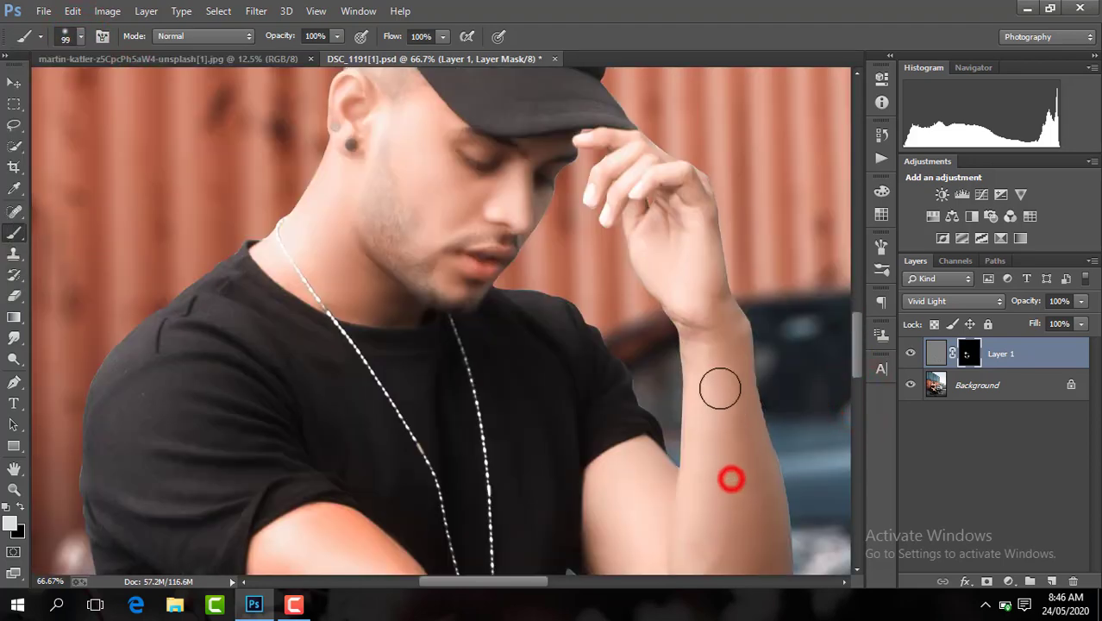
Step: Erase the smoothing from the eye, lips, shirt and neck edges, elbow and forearm edge
{"action": "left_click", "coordinate": [13, 296]}
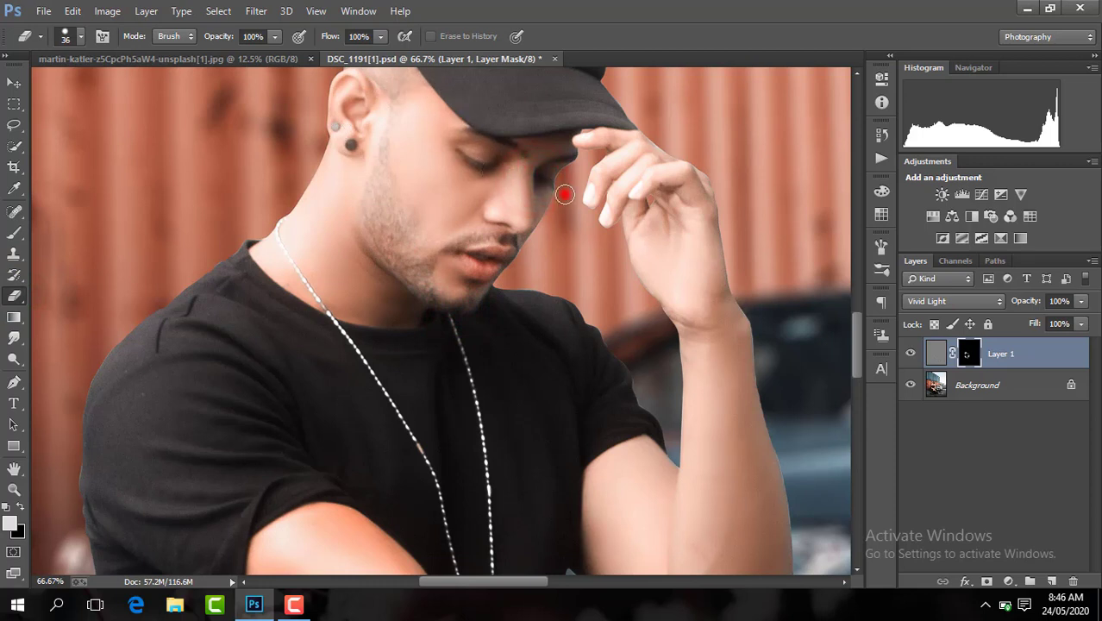
{"action": "left_click", "coordinate": [488, 177]}
{"action": "left_click", "coordinate": [488, 245]}
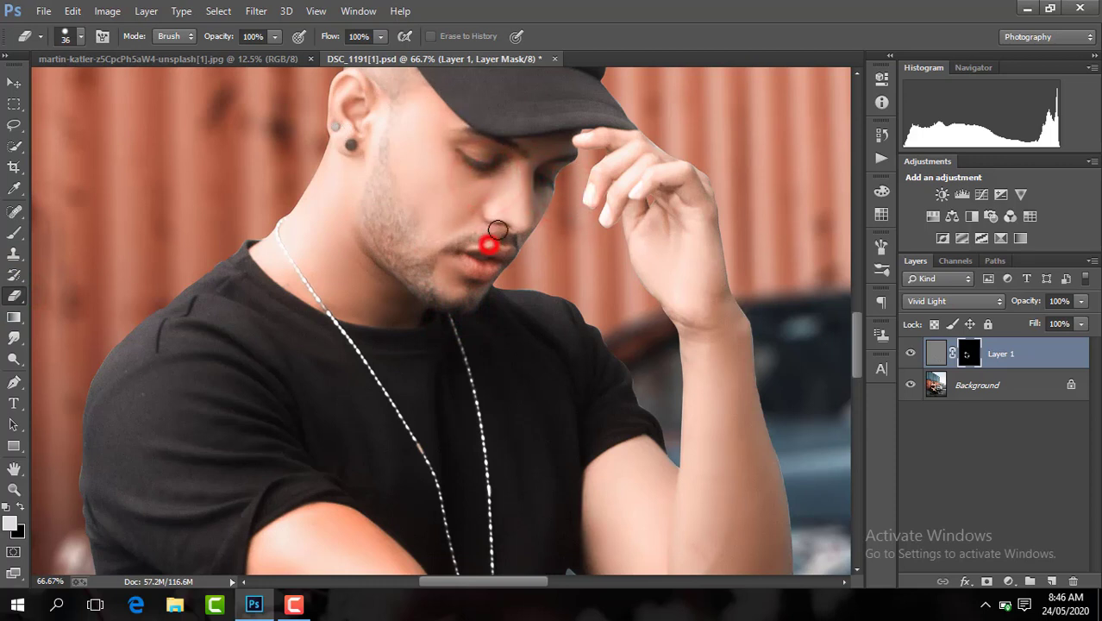
{"action": "left_click", "coordinate": [492, 320]}
{"action": "left_click", "coordinate": [332, 300]}
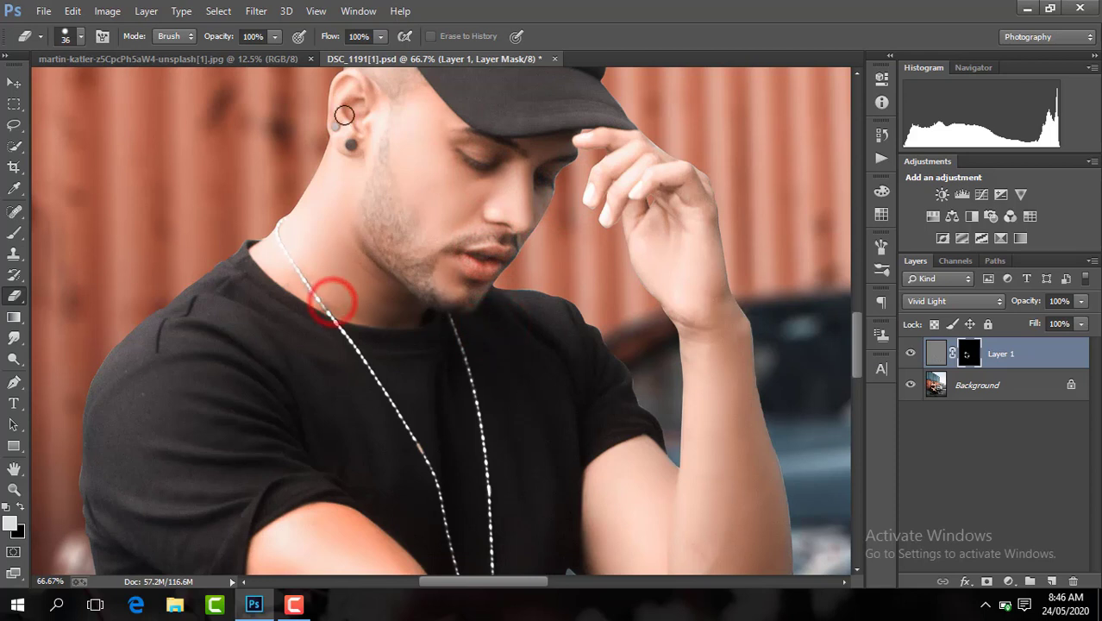
{"action": "left_click_drag", "start_coordinate": [859, 341], "coordinate": [859, 372]}
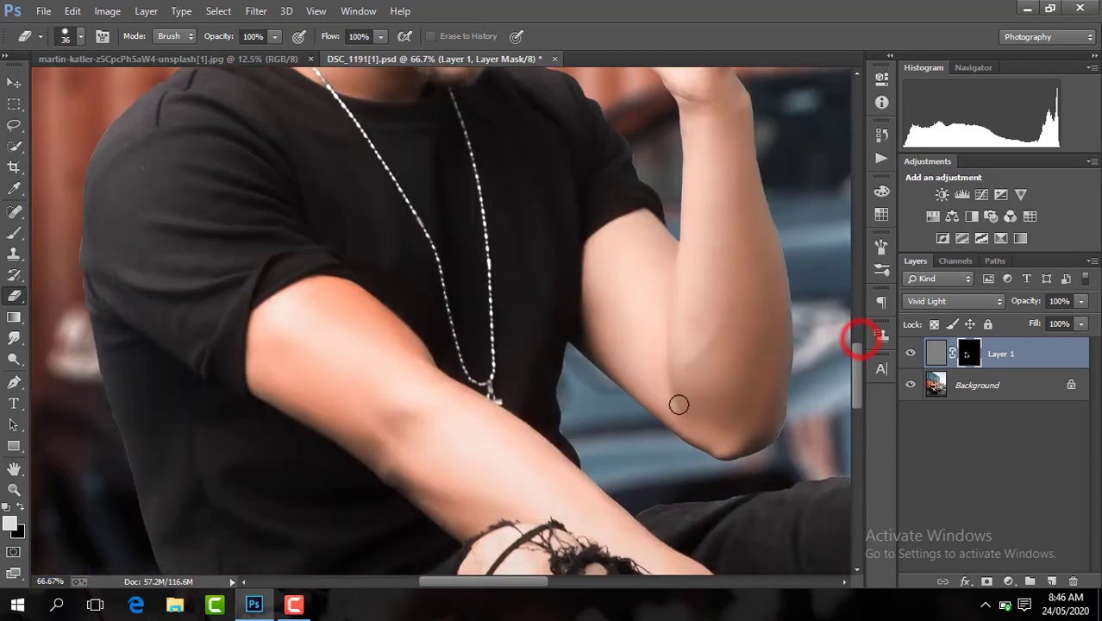
{"action": "left_click", "coordinate": [679, 401]}
{"action": "left_click", "coordinate": [433, 526]}
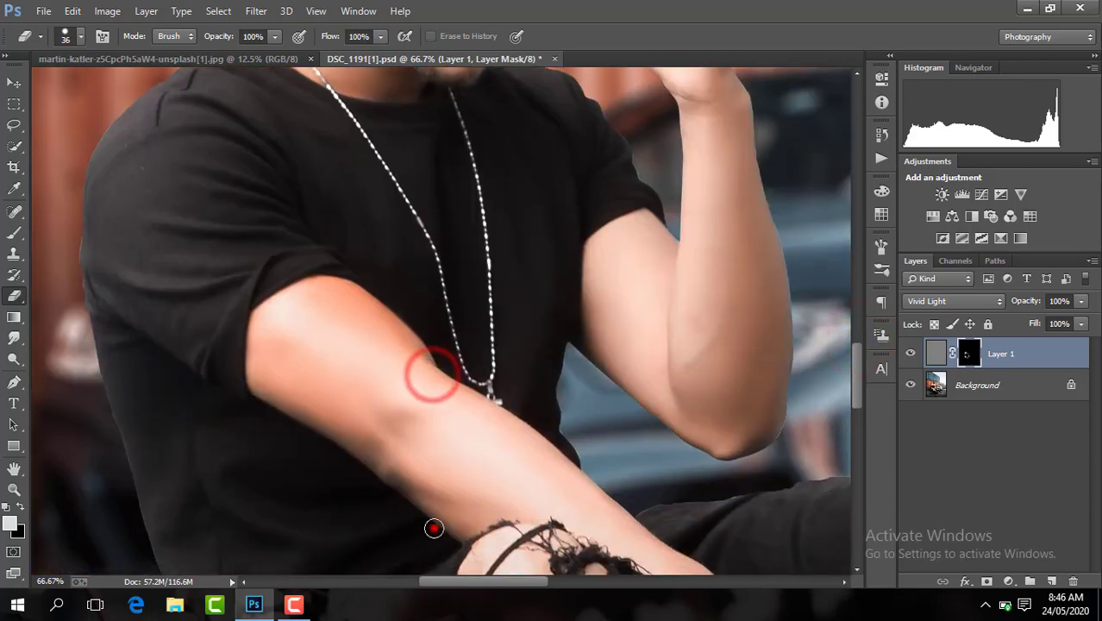
{"action": "key", "text": "ctrl+minus"}
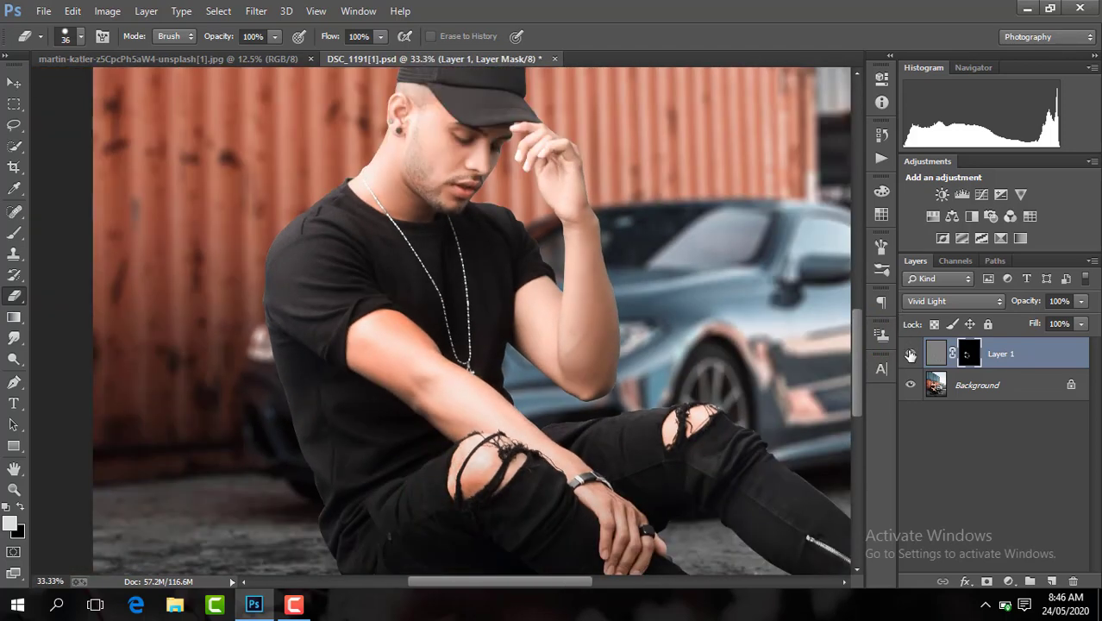
{"action": "right_click", "coordinate": [998, 353]}
Step: Merge the visible result into Layer 1, apply High Pass and blend it as Linear Light
{"action": "left_click", "coordinate": [750, 488]}
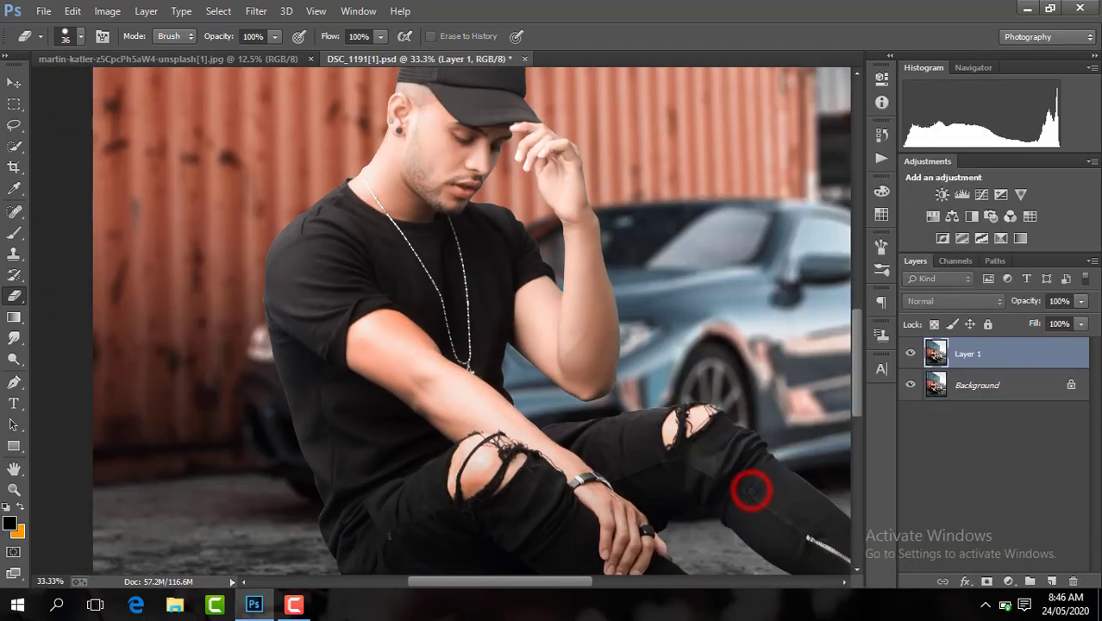
{"action": "left_click", "coordinate": [256, 11]}
{"action": "left_click", "coordinate": [520, 390]}
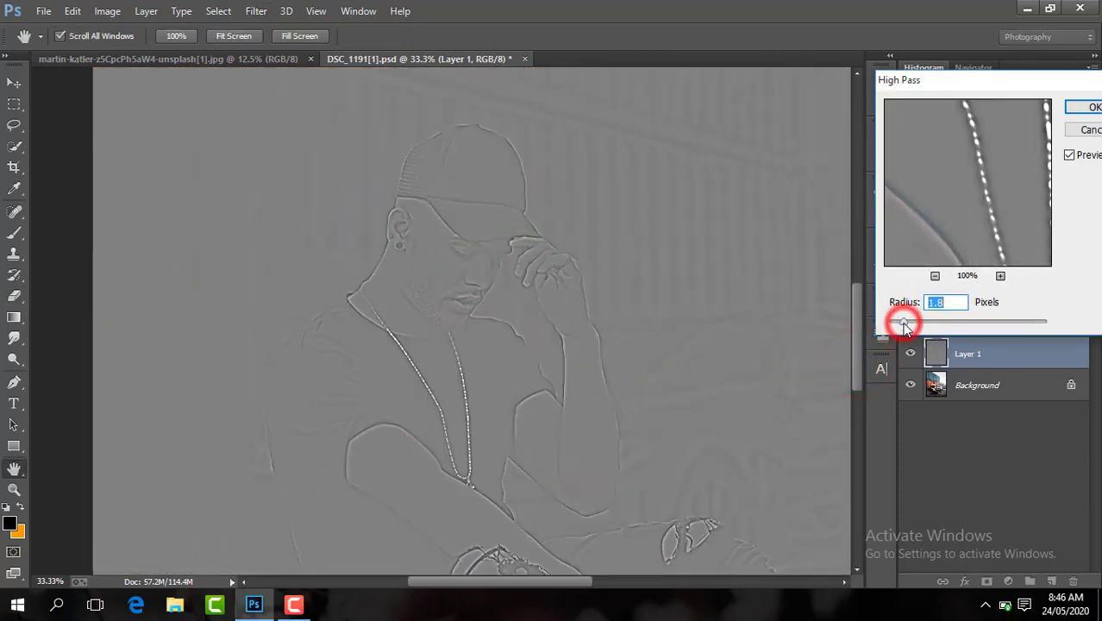
{"action": "key", "text": "Return"}
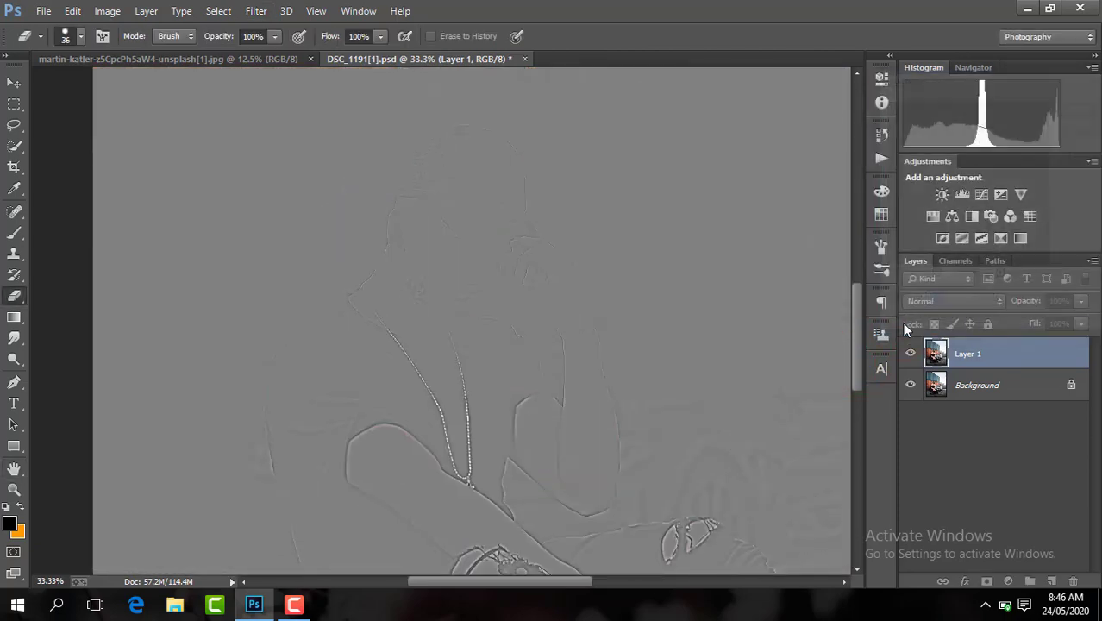
{"action": "left_click", "coordinate": [953, 301]}
{"action": "left_click", "coordinate": [917, 259]}
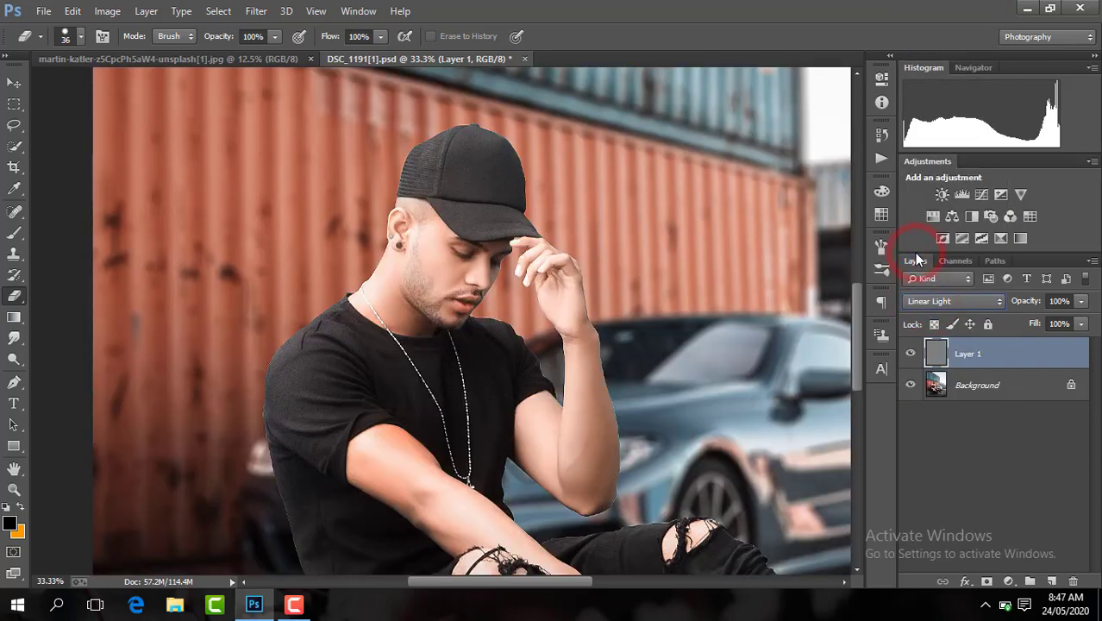
Step: Add a black mask and paint the sharpening back onto the cheek, beard, chin and lips
{"action": "key", "text": "ctrl+plus"}
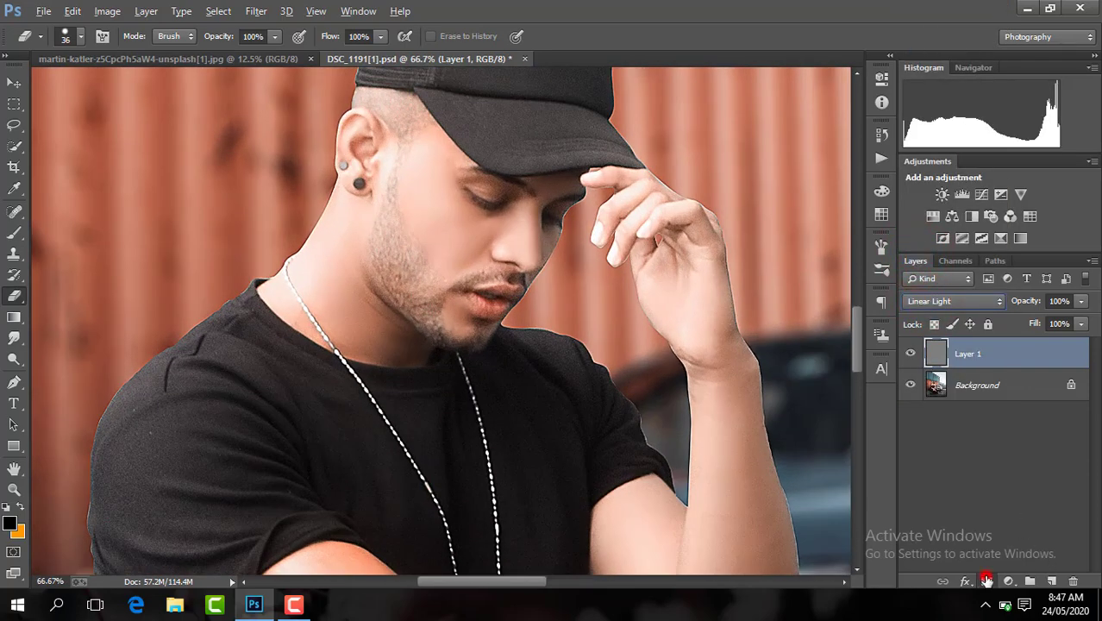
{"action": "left_click", "coordinate": [987, 582], "text": "alt"}
{"action": "left_click", "coordinate": [14, 233]}
{"action": "left_click", "coordinate": [431, 276]}
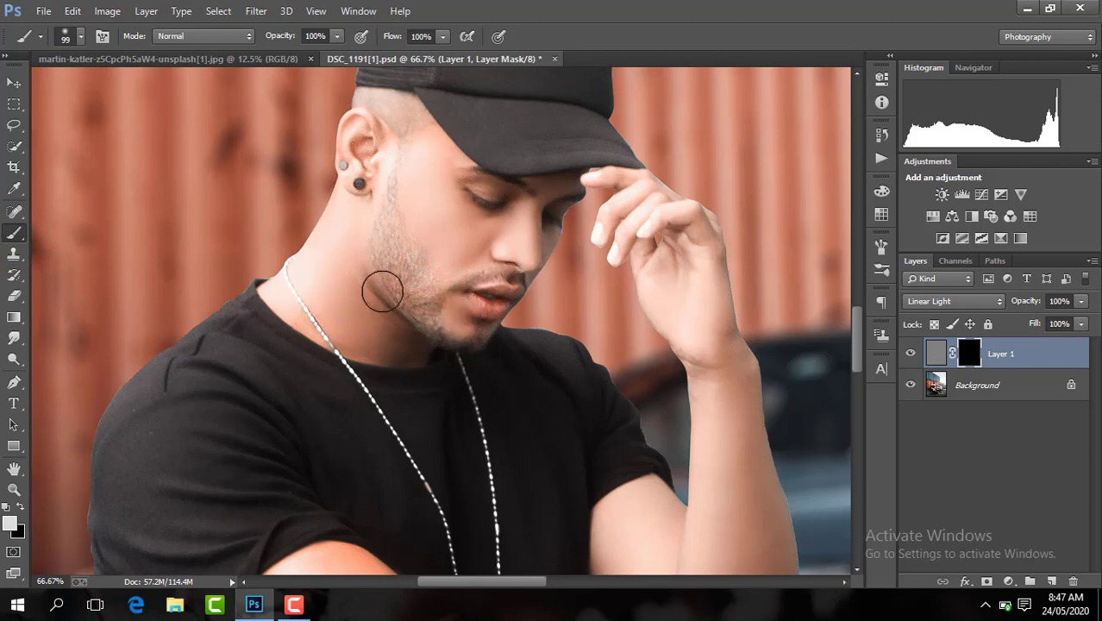
{"action": "left_click_drag", "start_coordinate": [370, 140], "coordinate": [416, 202]}
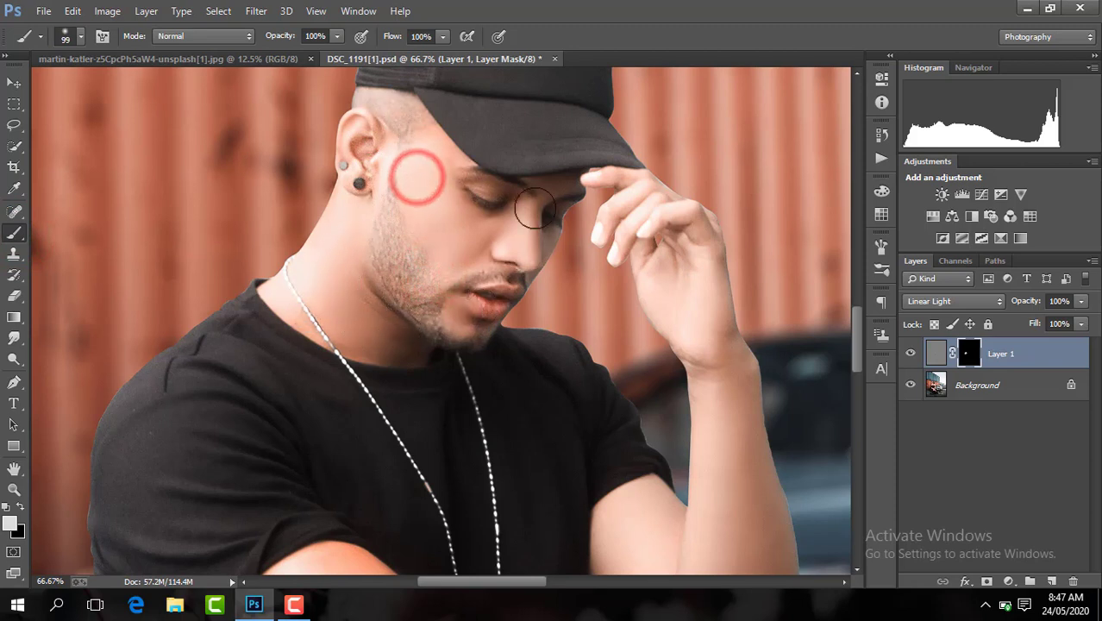
{"action": "left_click_drag", "start_coordinate": [458, 320], "coordinate": [456, 286]}
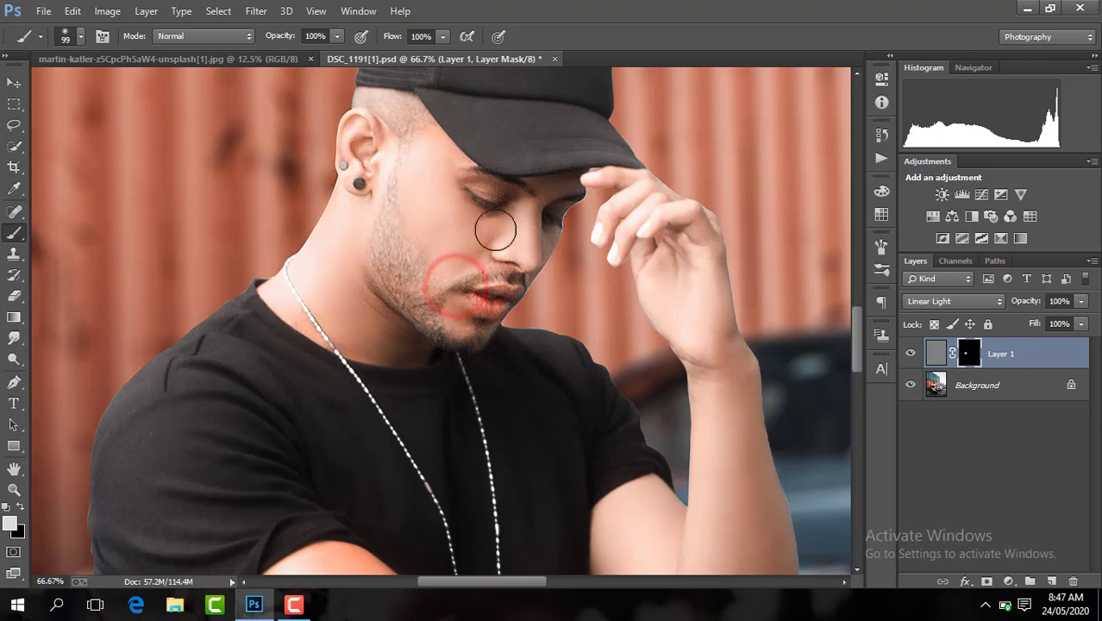
Step: Reveal the sharpening on the wrist, forearms, elbow and near the hand
{"action": "left_click", "coordinate": [700, 290]}
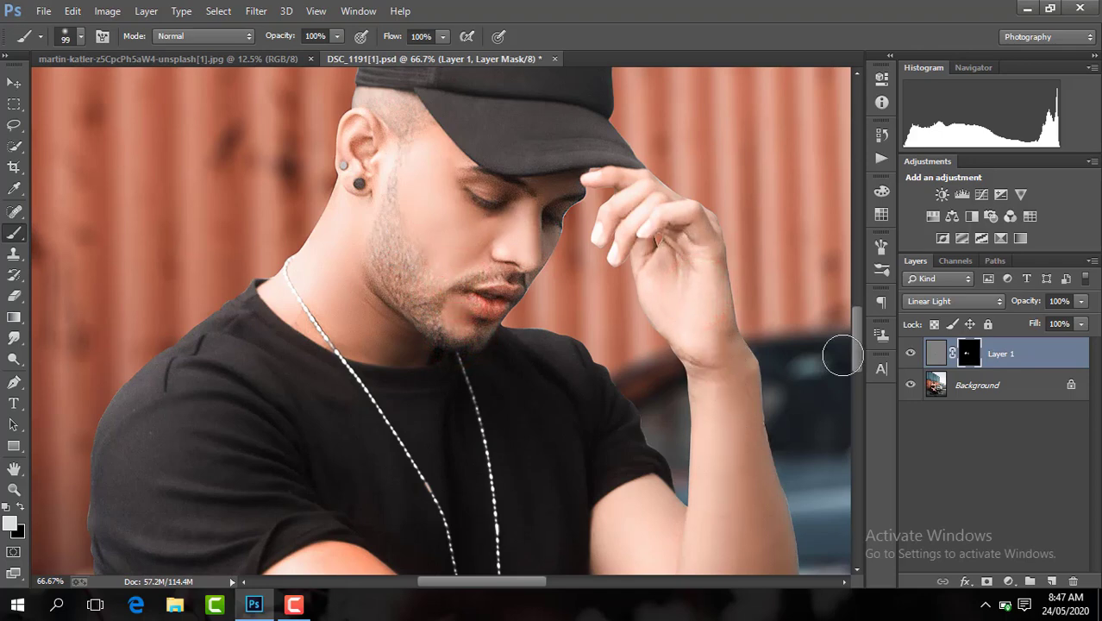
{"action": "left_click_drag", "start_coordinate": [857, 340], "coordinate": [857, 371]}
{"action": "left_click", "coordinate": [762, 393]}
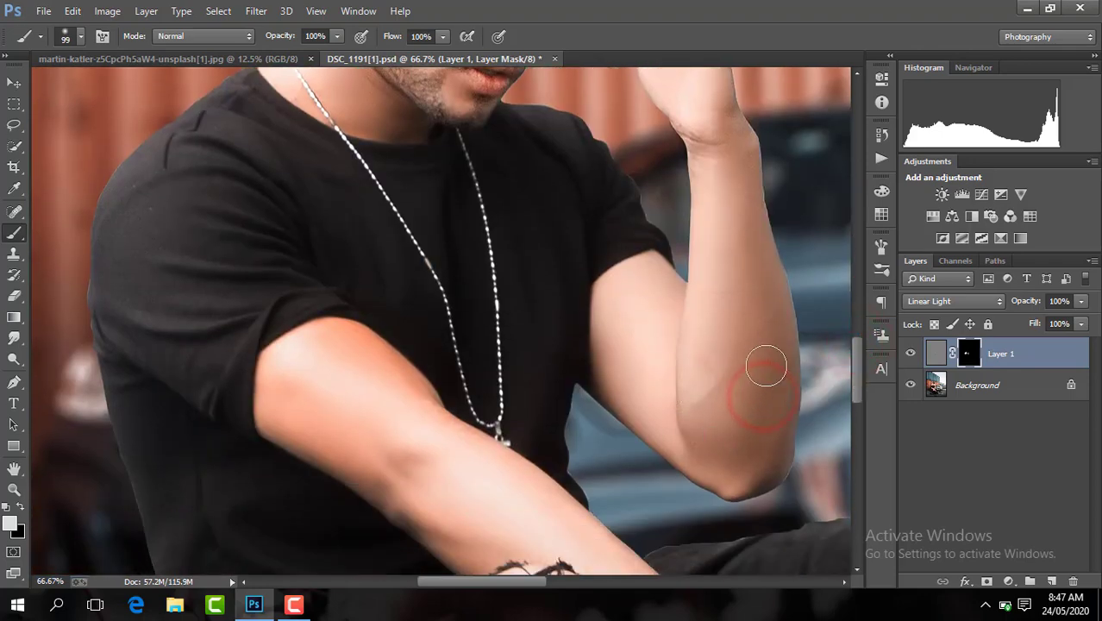
{"action": "left_click", "coordinate": [747, 471]}
{"action": "left_click_drag", "start_coordinate": [857, 379], "coordinate": [858, 405]}
{"action": "left_click", "coordinate": [480, 362]}
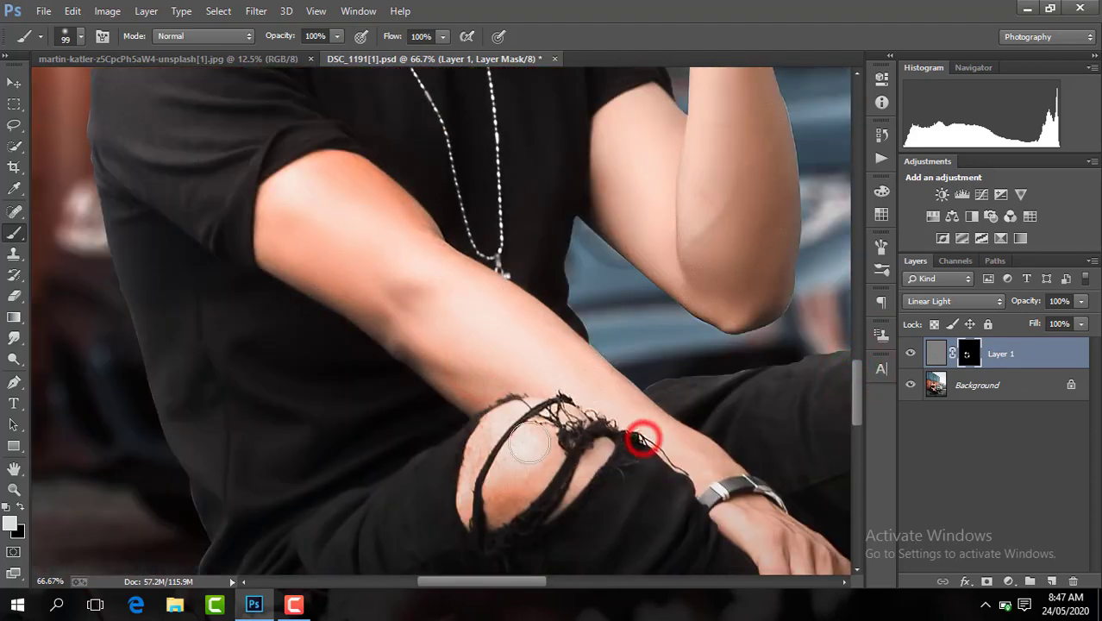
{"action": "left_click", "coordinate": [729, 512]}
{"action": "key", "text": "ctrl+minus"}
{"action": "key", "text": "ctrl+minus"}
{"action": "key", "text": "ctrl+minus"}
{"action": "key", "text": "ctrl+minus"}
{"action": "key", "text": "ctrl+minus"}
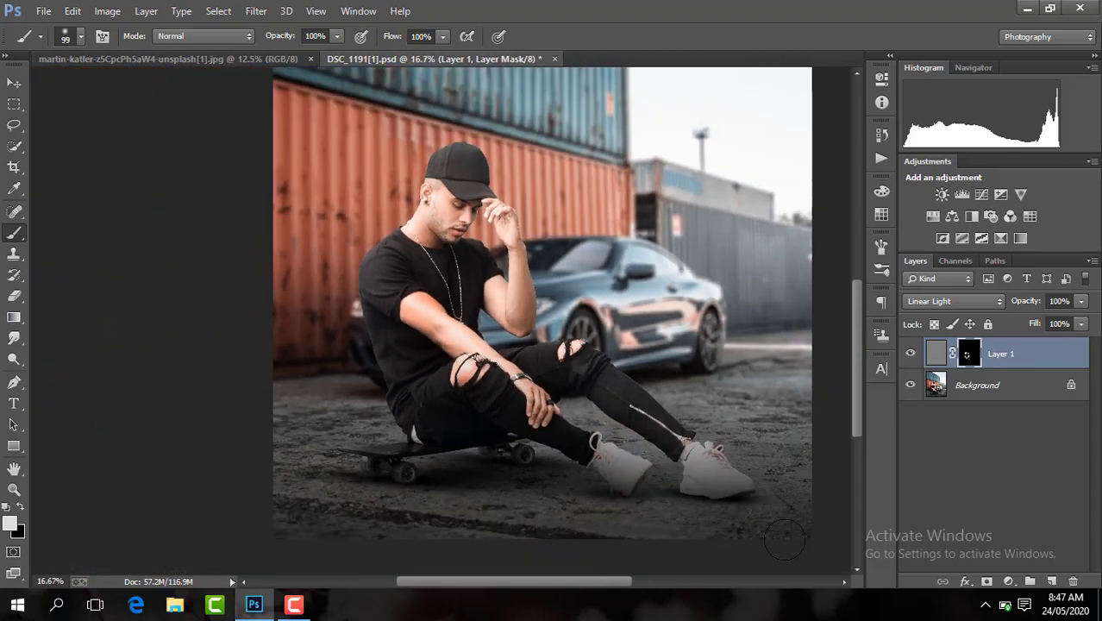
Step: Flatten the image, duplicate it, apply a Despeckle noise filter to the copy, then flatten again
{"action": "right_click", "coordinate": [1018, 358]}
{"action": "left_click", "coordinate": [776, 495]}
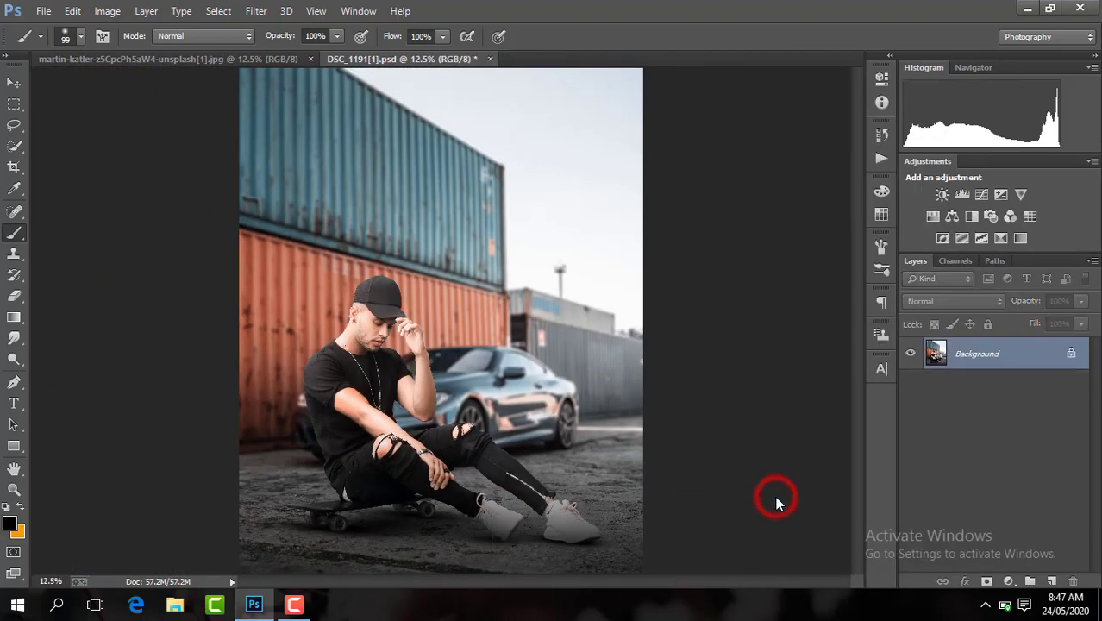
{"action": "key", "text": "ctrl+j"}
{"action": "left_click", "coordinate": [256, 10]}
{"action": "mouse_move", "coordinate": [267, 252]}
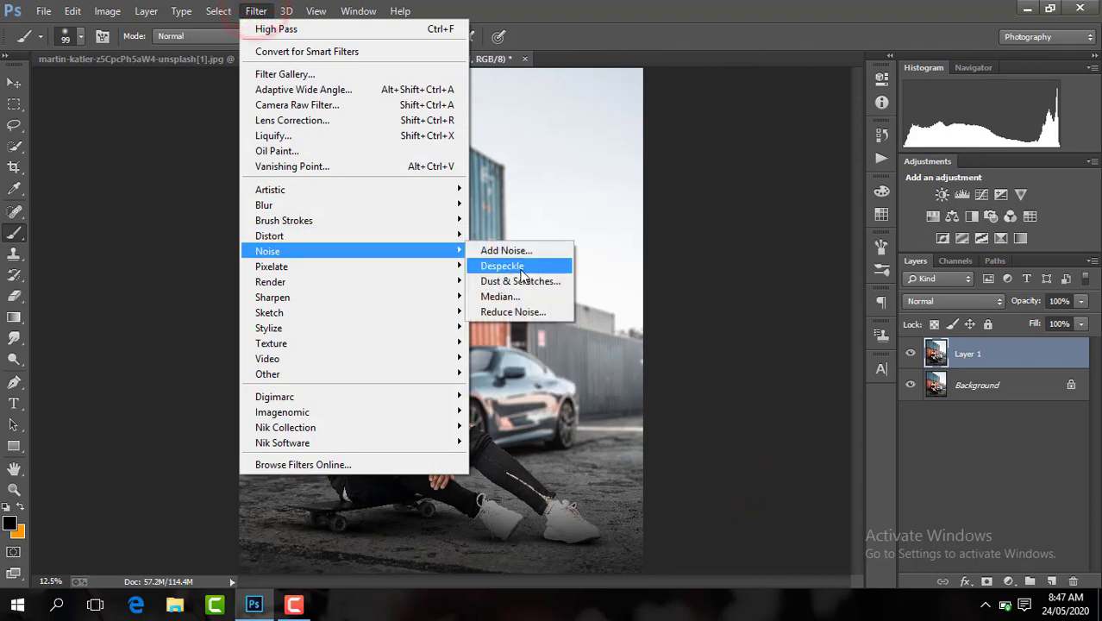
{"action": "left_click", "coordinate": [530, 246]}
{"action": "key", "text": "Return"}
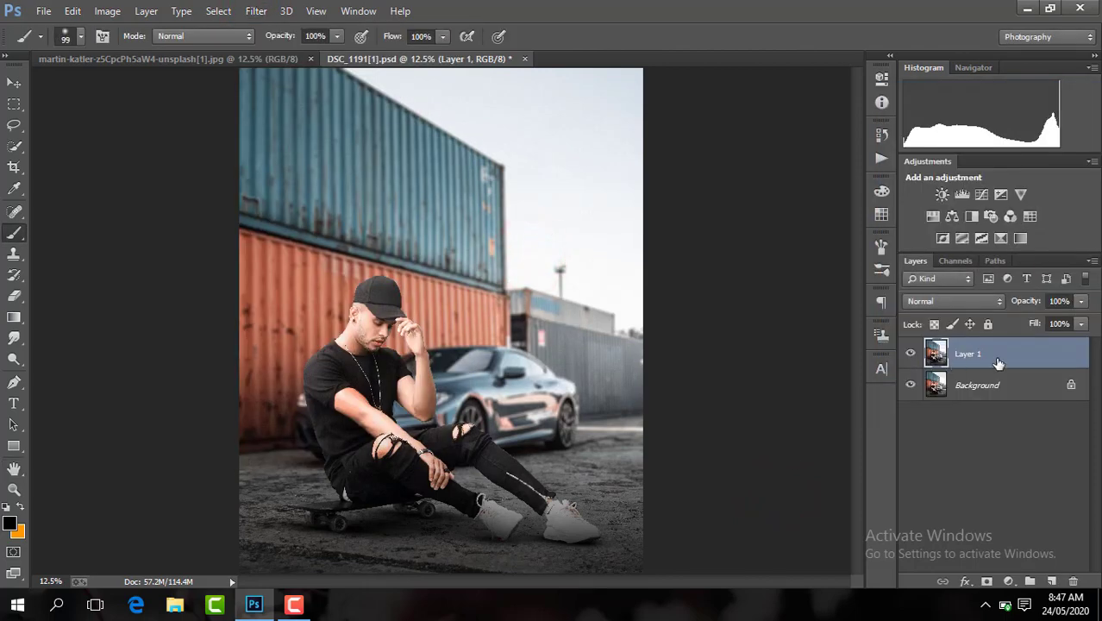
{"action": "right_click", "coordinate": [999, 362]}
{"action": "left_click", "coordinate": [753, 496]}
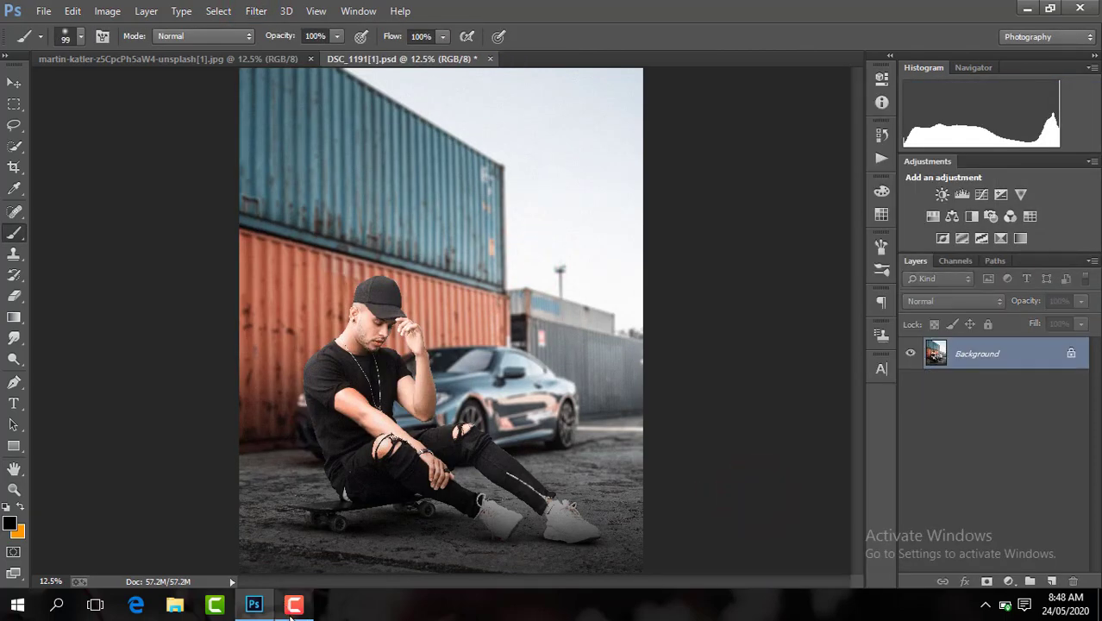